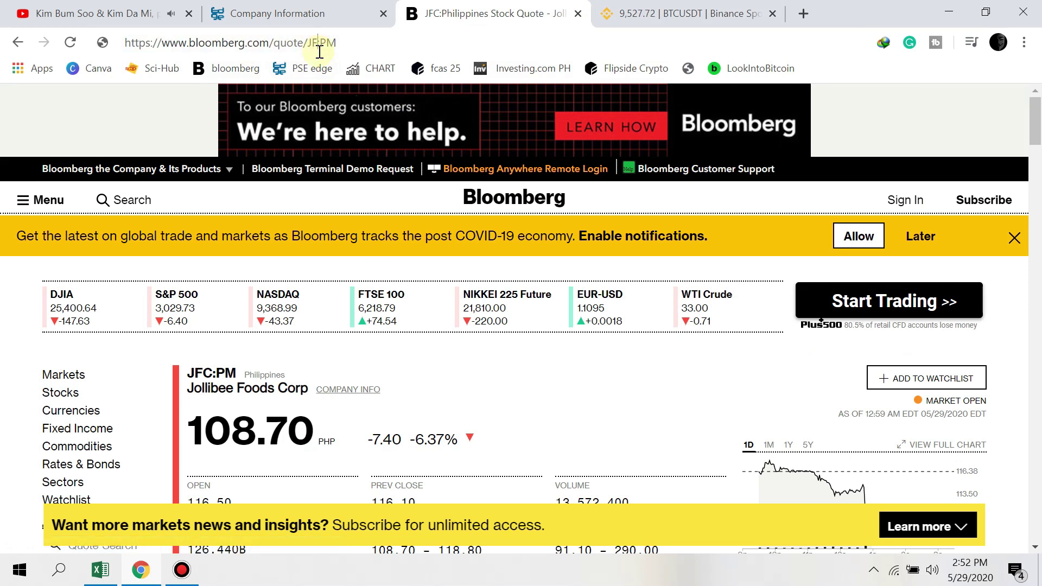
Load the Bloomberg quote page for Security Bank, SECB:PM, in place of the Jollibee quote and find its current price.
{"action": "key", "text": "BackSpace"}
{"action": "type", "text": "secb"}
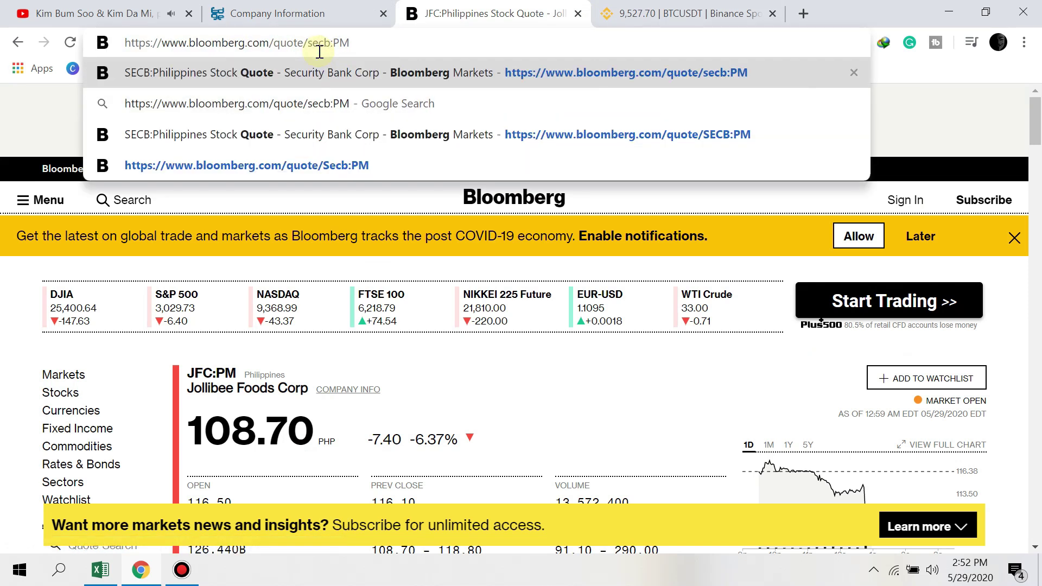
{"action": "key", "text": "Return"}
{"action": "left_click", "coordinate": [700, 7]}
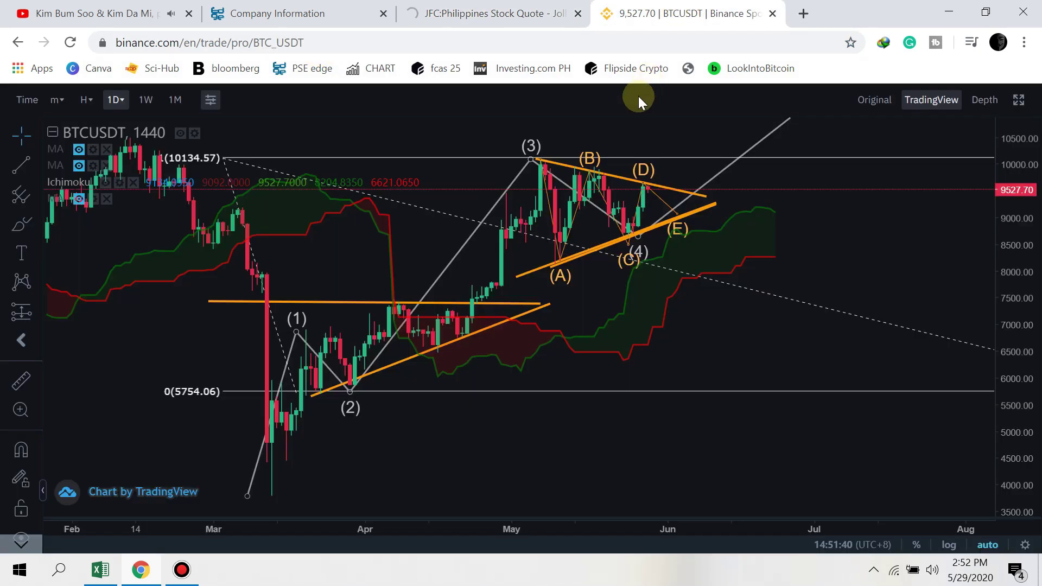
{"action": "left_click", "coordinate": [525, 8]}
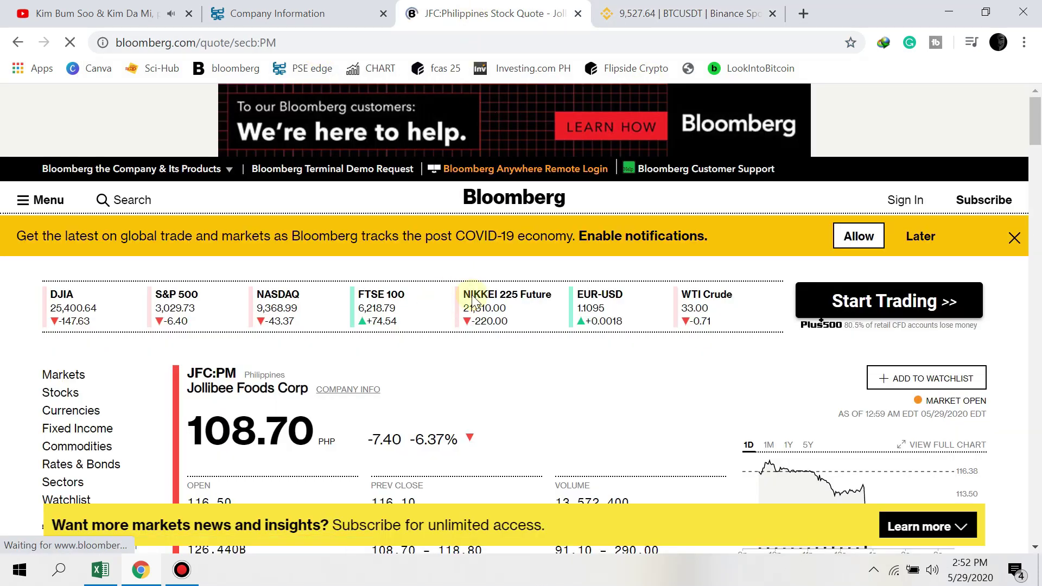
{"action": "scroll", "coordinate": [441, 255], "scroll_direction": "down", "scroll_amount": 2}
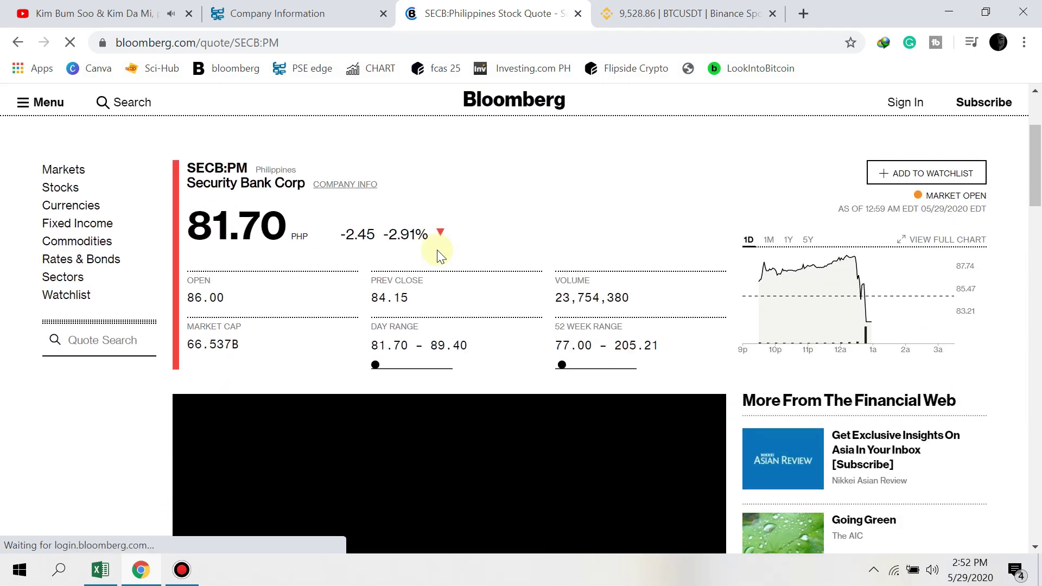
Switch to the graham workbook in Excel and enter 81.7 as the current stock price in J5.
{"action": "key", "text": "alt+Tab"}
{"action": "key", "text": "alt+Tab"}
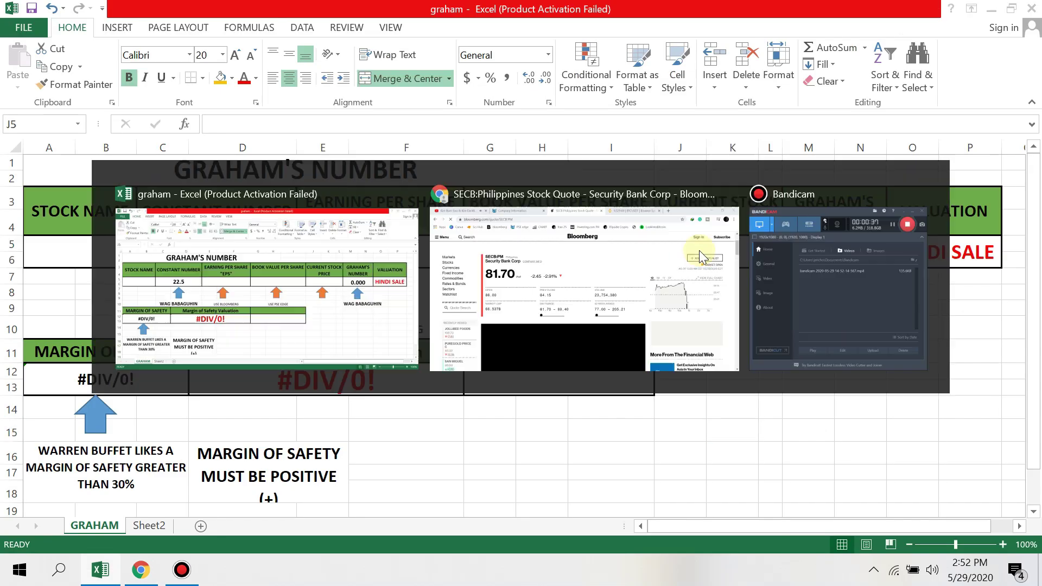
{"action": "key", "text": "alt+Tab"}
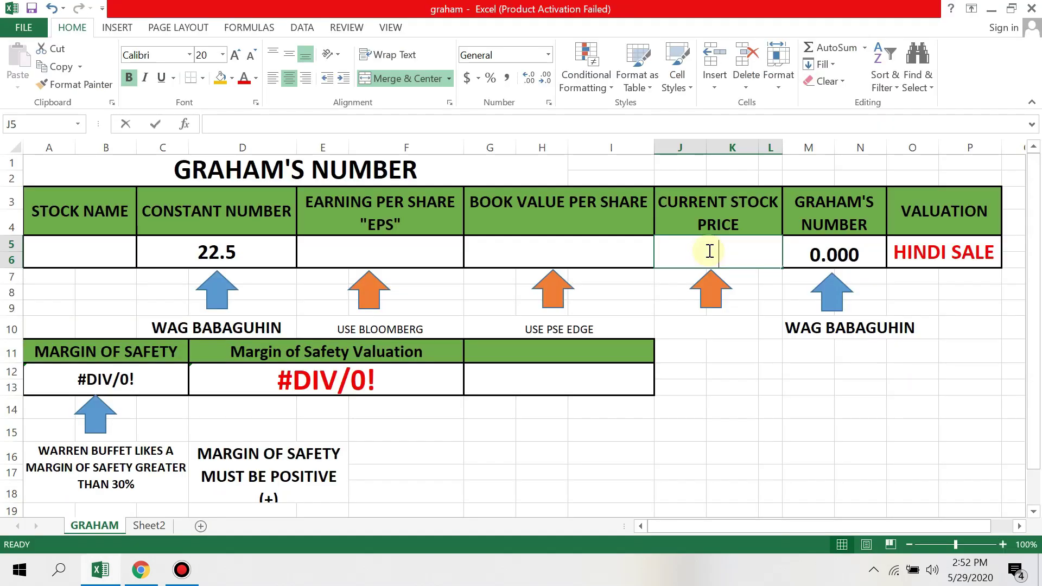
{"action": "type", "text": "81.7"}
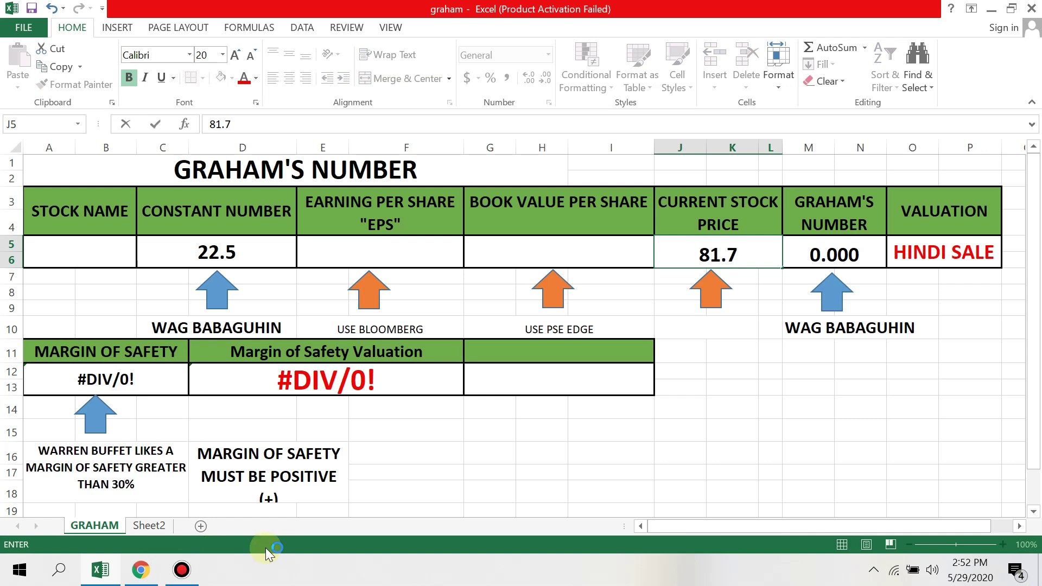
{"action": "key", "text": "super"}
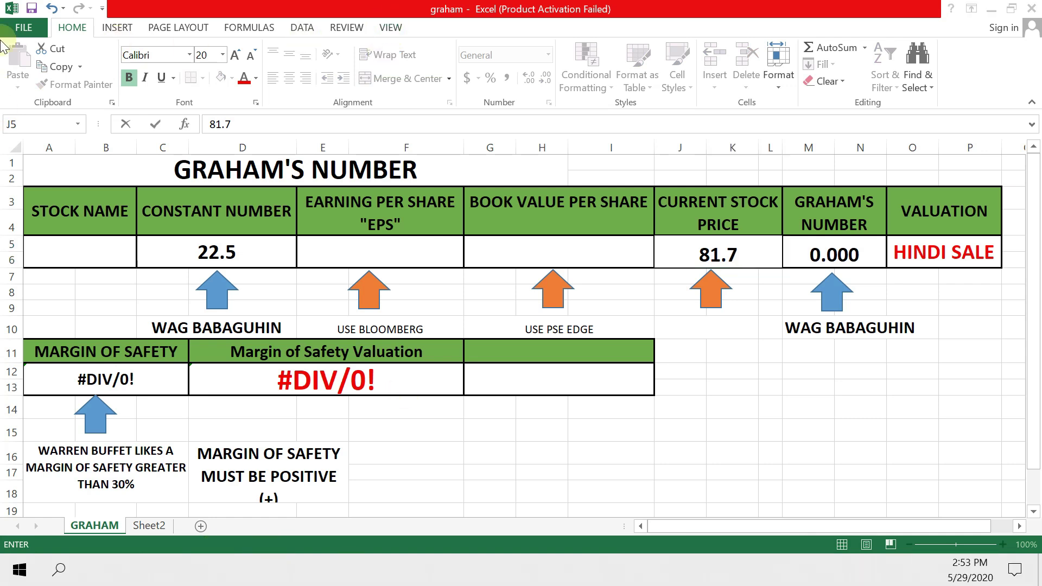
Look up the EPS in Bloomberg's key statistics for SECB and enter 14.6 in the earning per share cell E5.
{"action": "left_click", "coordinate": [368, 247]}
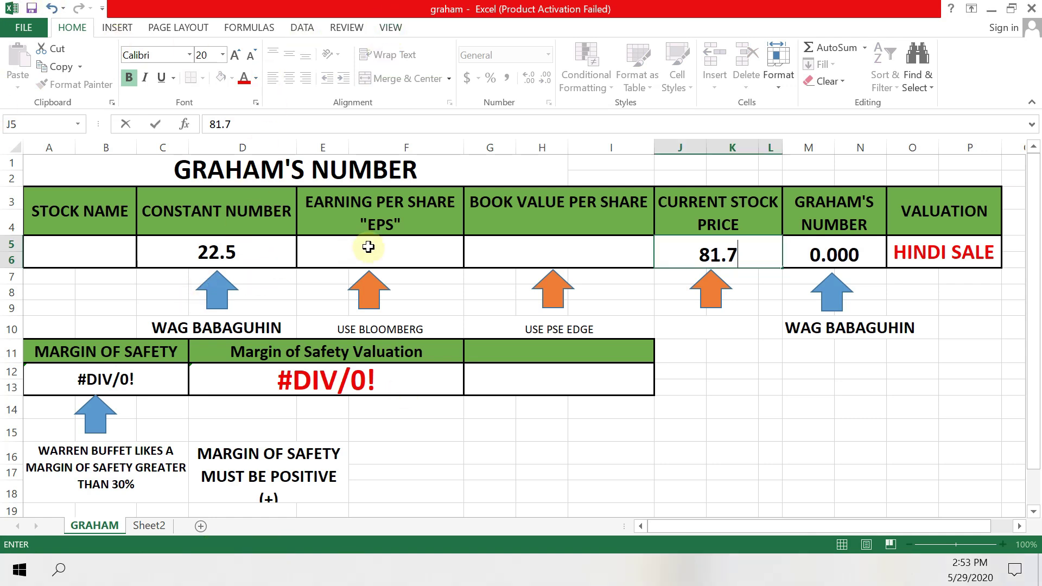
{"action": "left_click", "coordinate": [369, 247]}
{"action": "key", "text": "alt+Tab"}
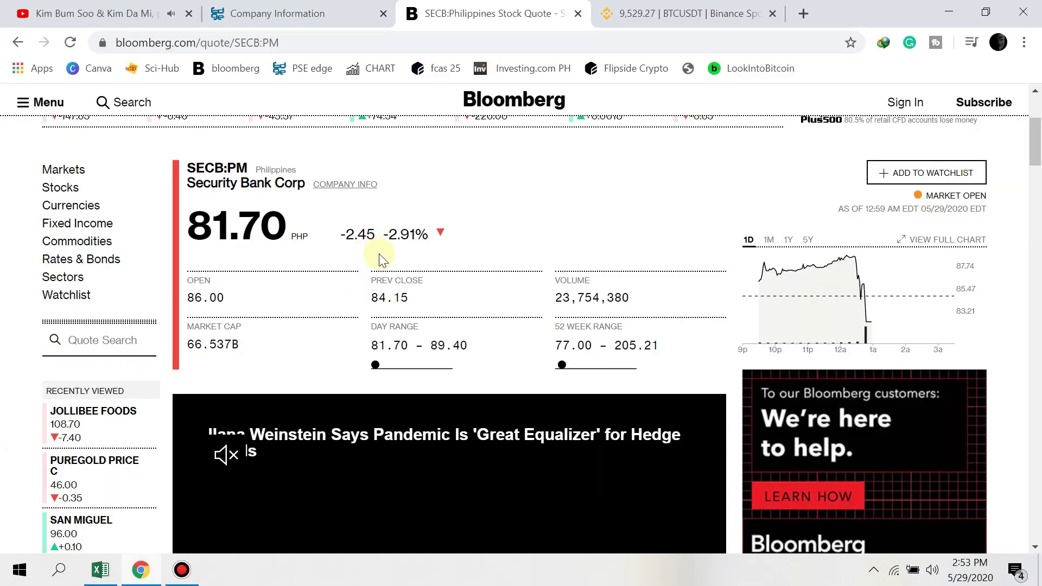
{"action": "scroll", "coordinate": [473, 295], "scroll_direction": "down", "scroll_amount": 10}
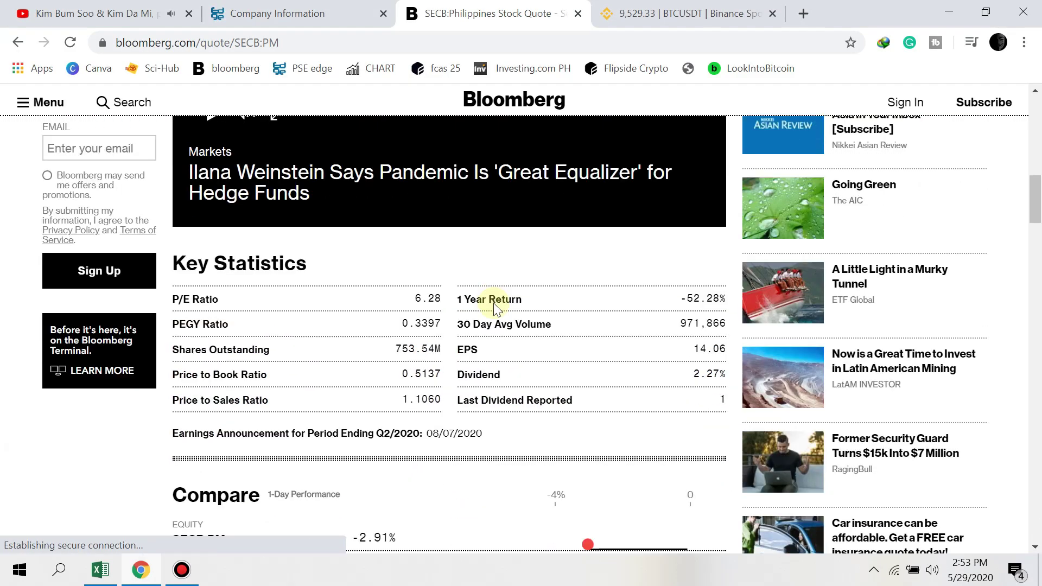
{"action": "key", "text": "alt+Tab"}
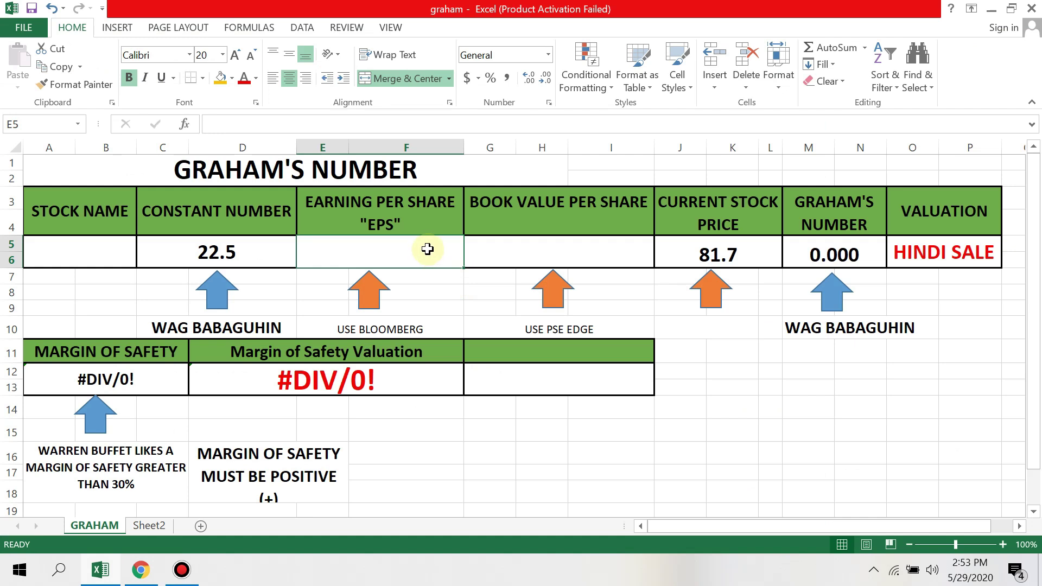
{"action": "type", "text": "14.6"}
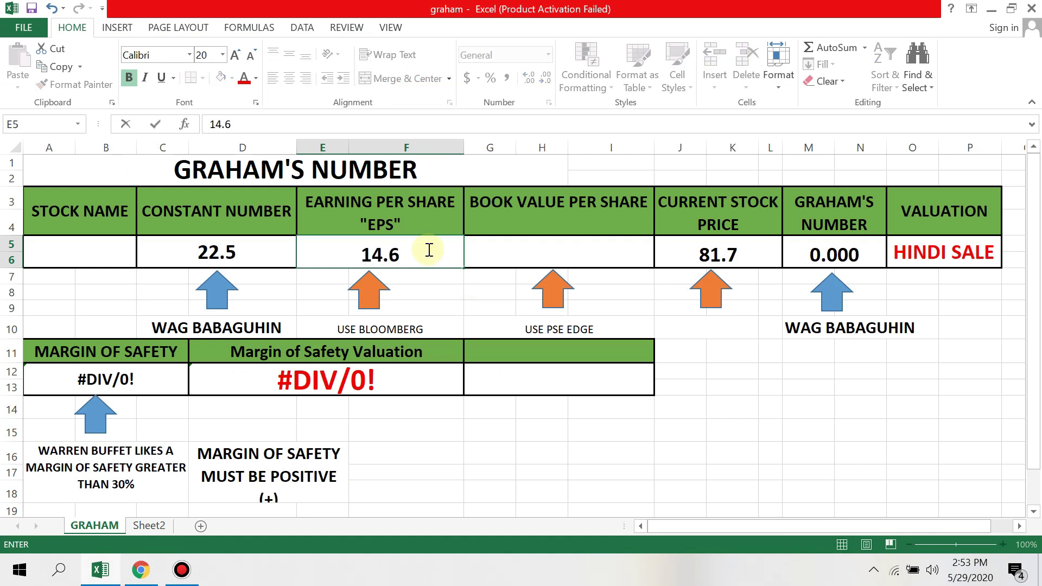
Recheck the EPS in Bloomberg's key statistics and correct the earning per share cell to 14.06.
{"action": "key", "text": "alt+Tab"}
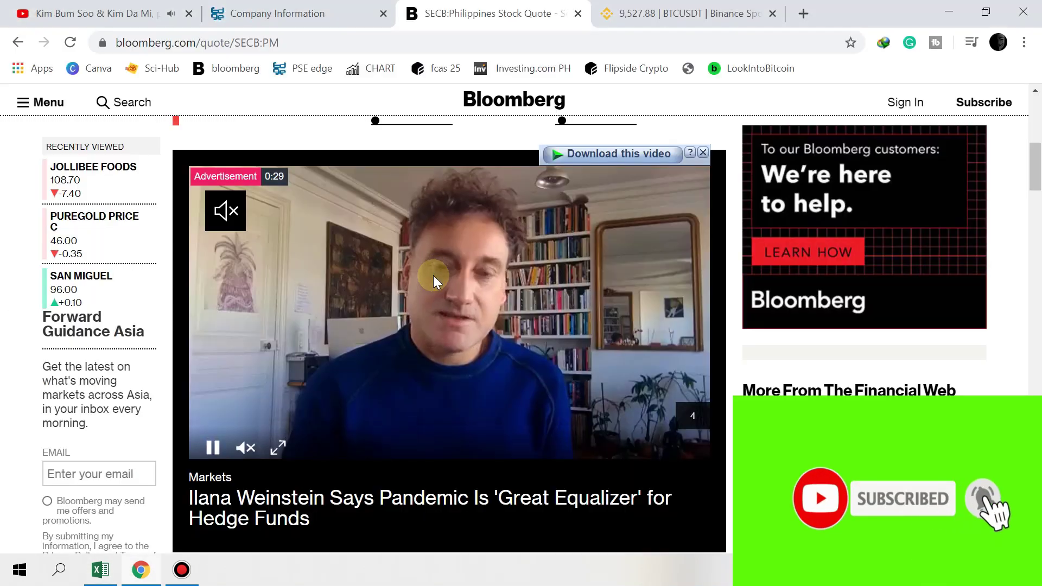
{"action": "scroll", "coordinate": [433, 275], "scroll_direction": "down", "scroll_amount": 4}
{"action": "scroll", "coordinate": [434, 275], "scroll_direction": "down", "scroll_amount": 1}
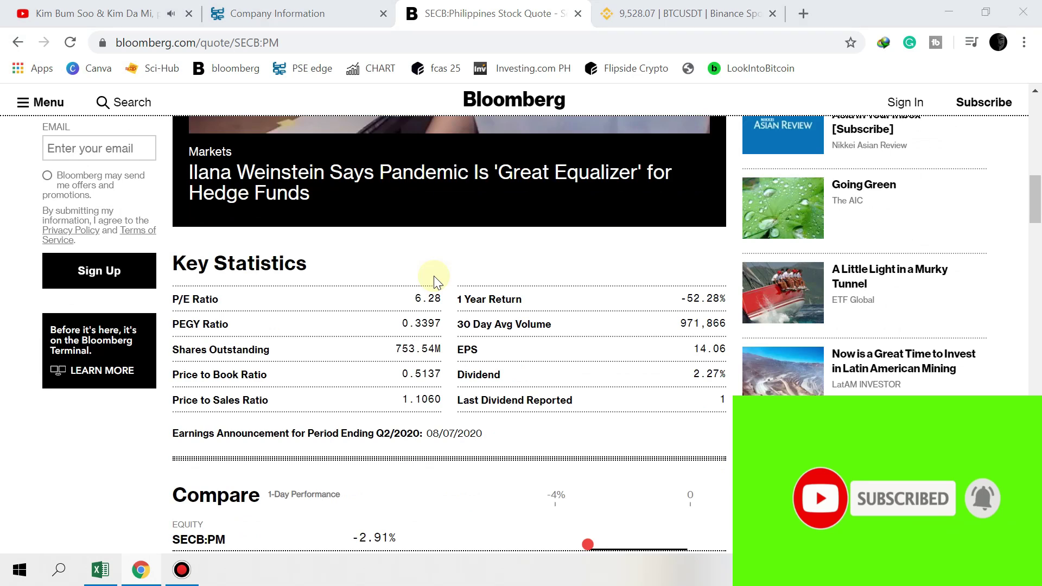
{"action": "key", "text": "alt+Tab"}
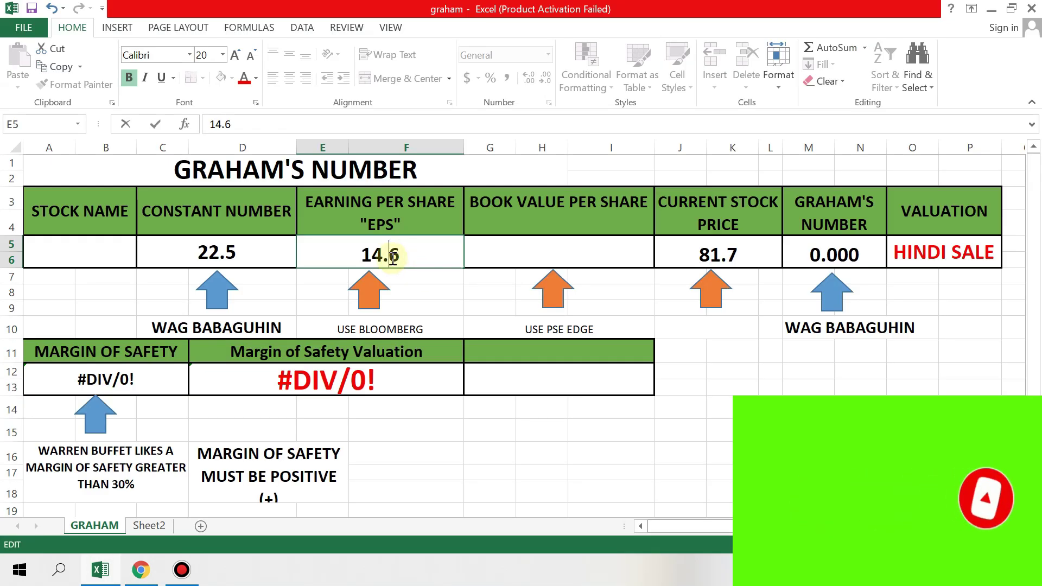
{"action": "key", "text": "BackSpace"}
{"action": "type", "text": "06"}
Open Security Bank's Financial Reports on PSE Edge in Chrome and find the book value per share in the balance sheets.
{"action": "key", "text": "alt+Tab"}
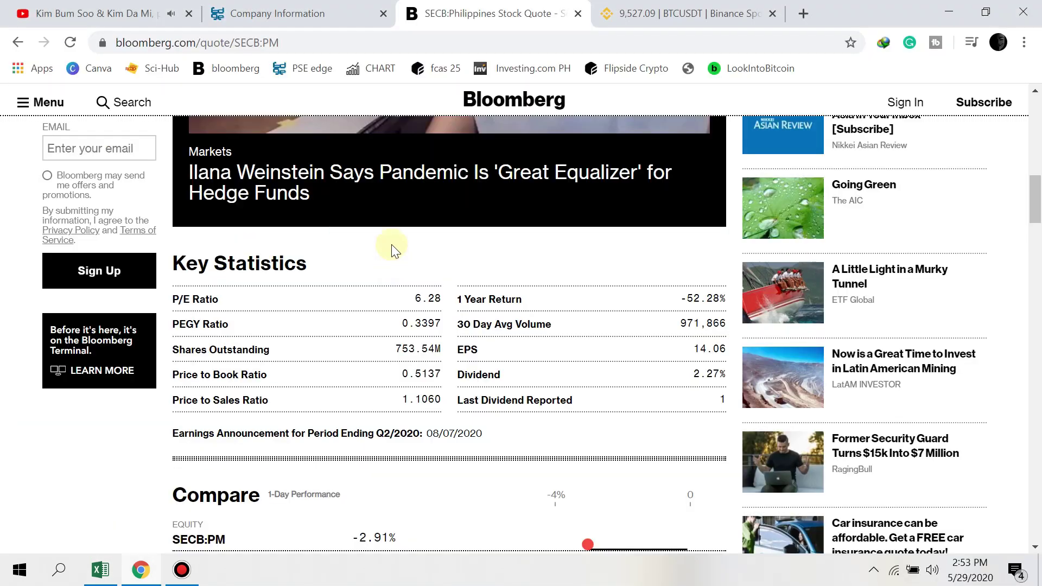
{"action": "left_click", "coordinate": [293, 11]}
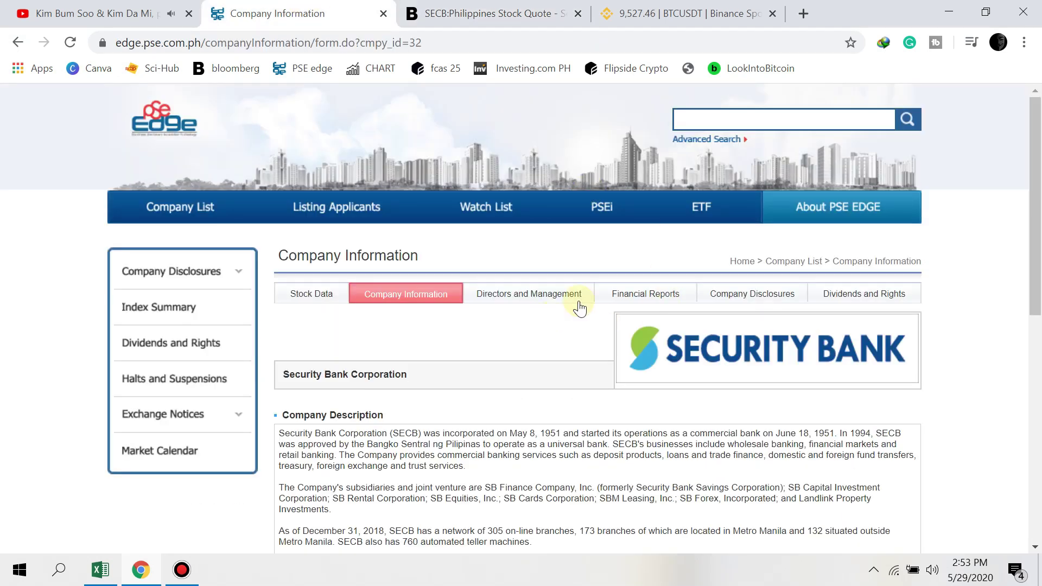
{"action": "left_click", "coordinate": [646, 297]}
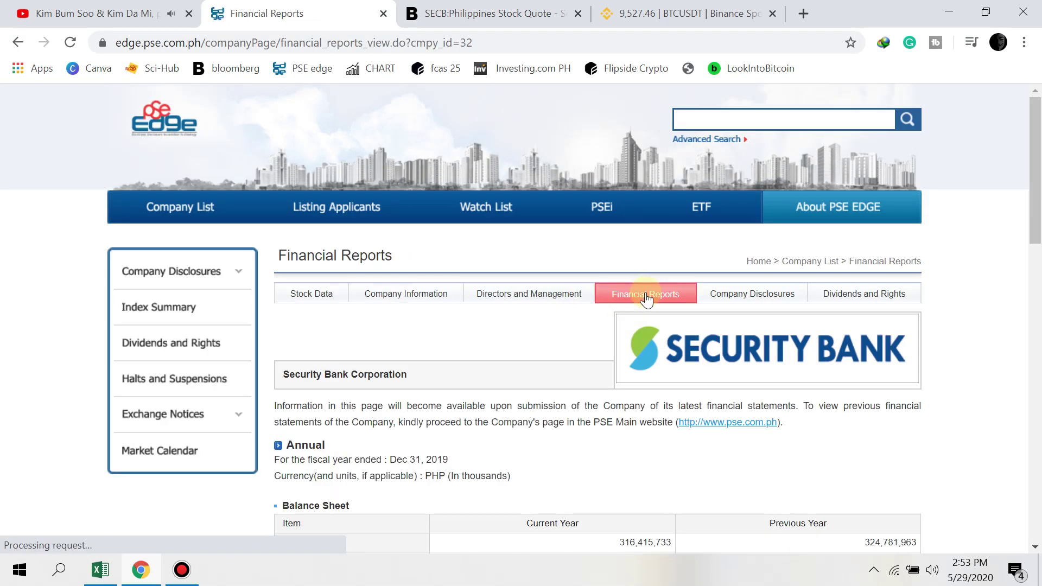
{"action": "scroll", "coordinate": [635, 336], "scroll_direction": "down", "scroll_amount": 6}
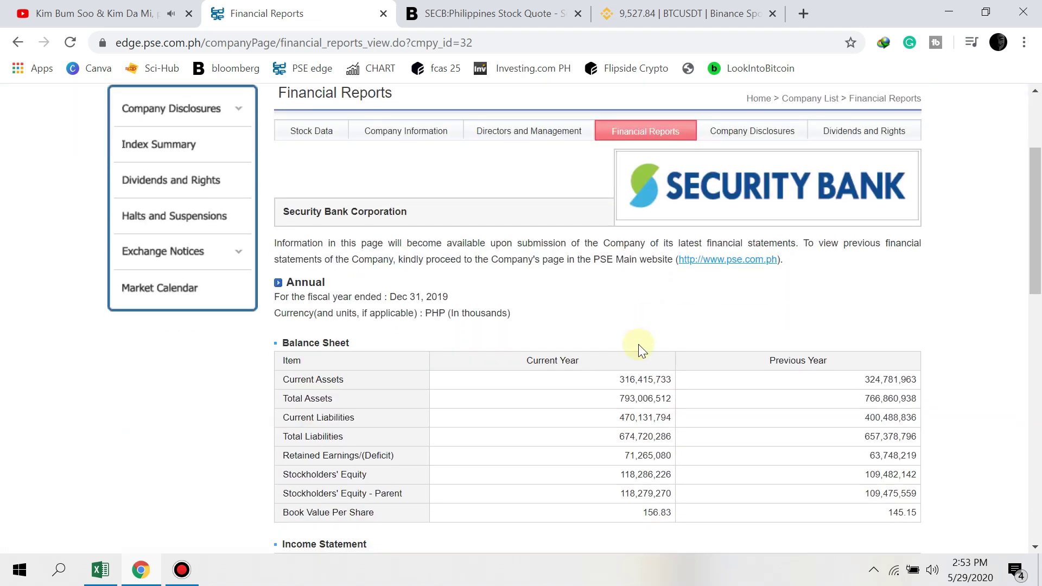
{"action": "scroll", "coordinate": [613, 373], "scroll_direction": "down", "scroll_amount": 9}
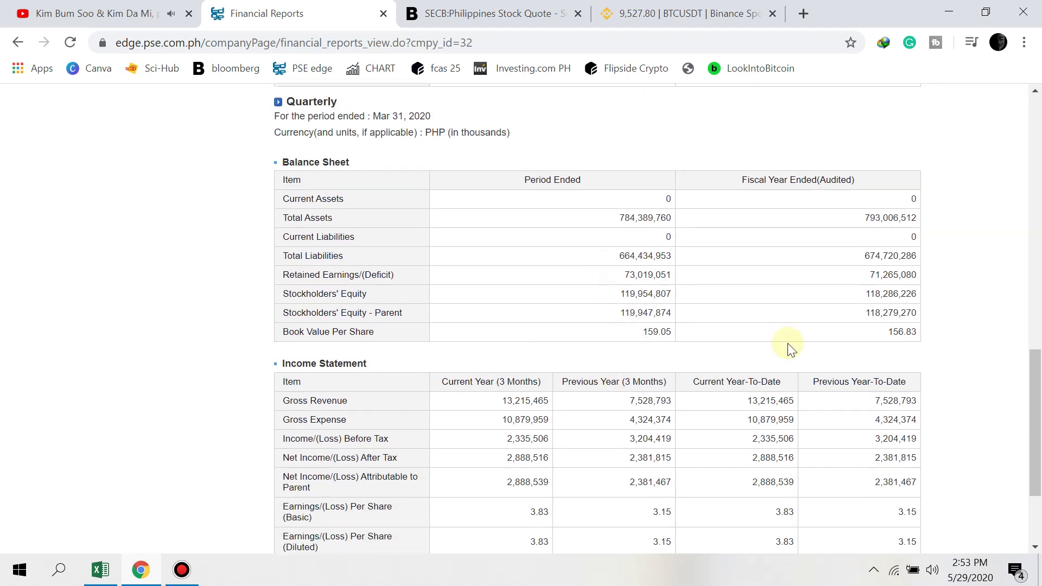
Return to the Excel workbook and enter 156.83 as the book value per share in G5.
{"action": "key", "text": "alt+Tab"}
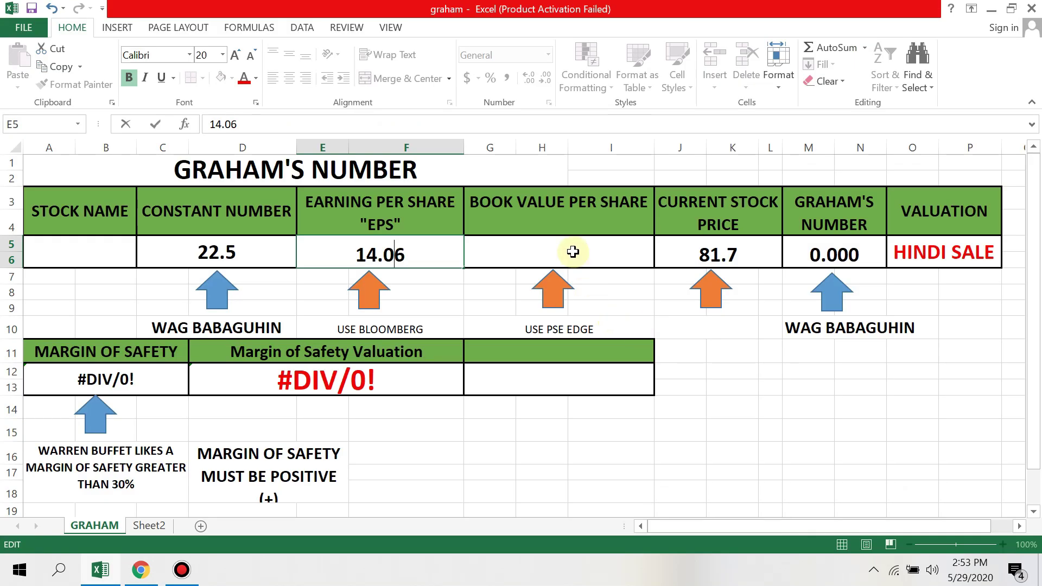
{"action": "left_click", "coordinate": [575, 253]}
{"action": "type", "text": "156.83"}
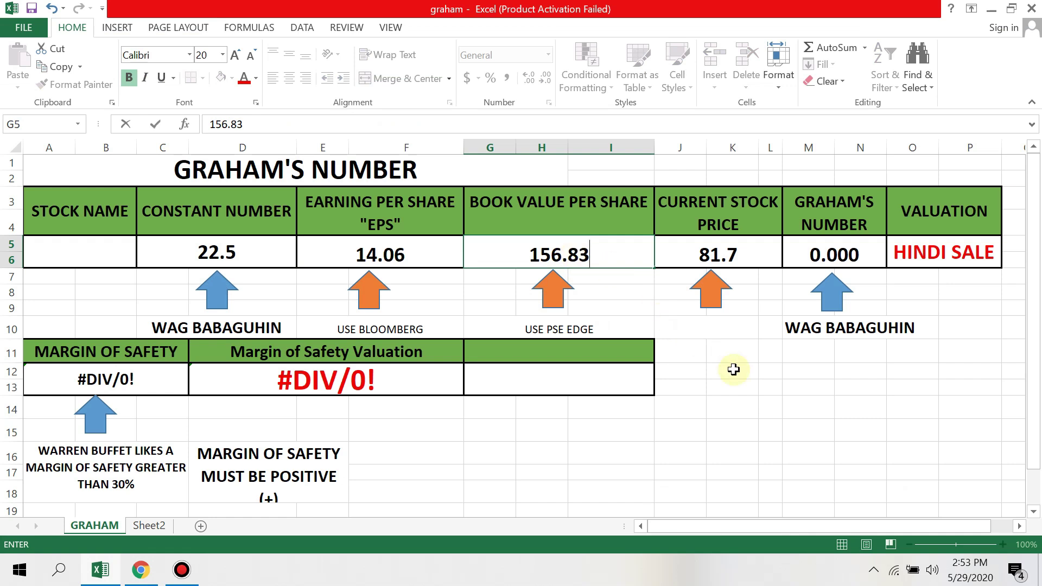
{"action": "left_click", "coordinate": [647, 459]}
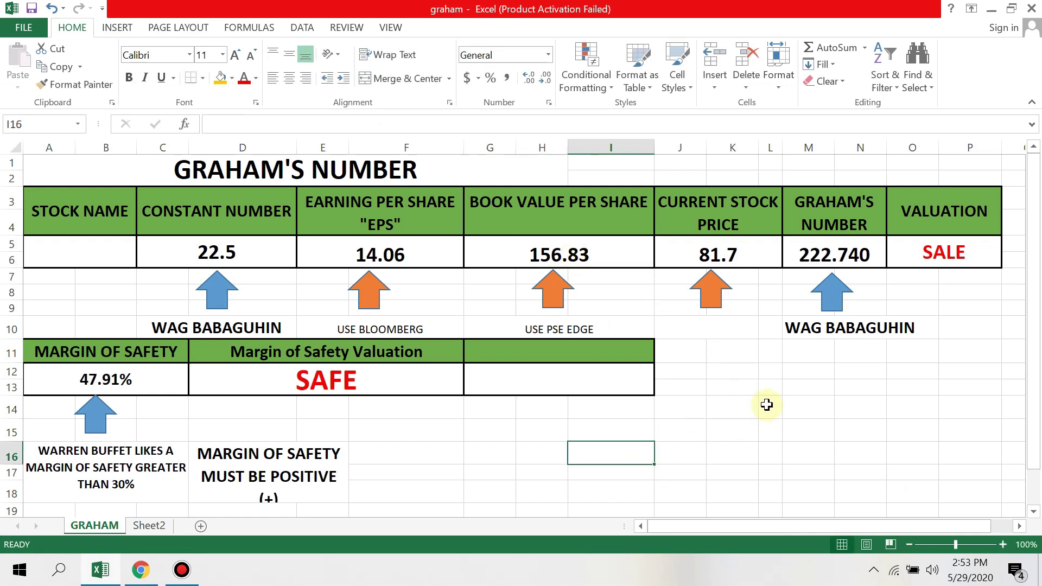
Review the price and book value inputs and the Graham's number, valuation, margin of safety and safety valuation cells.
{"action": "left_click", "coordinate": [725, 253]}
{"action": "left_click", "coordinate": [612, 255]}
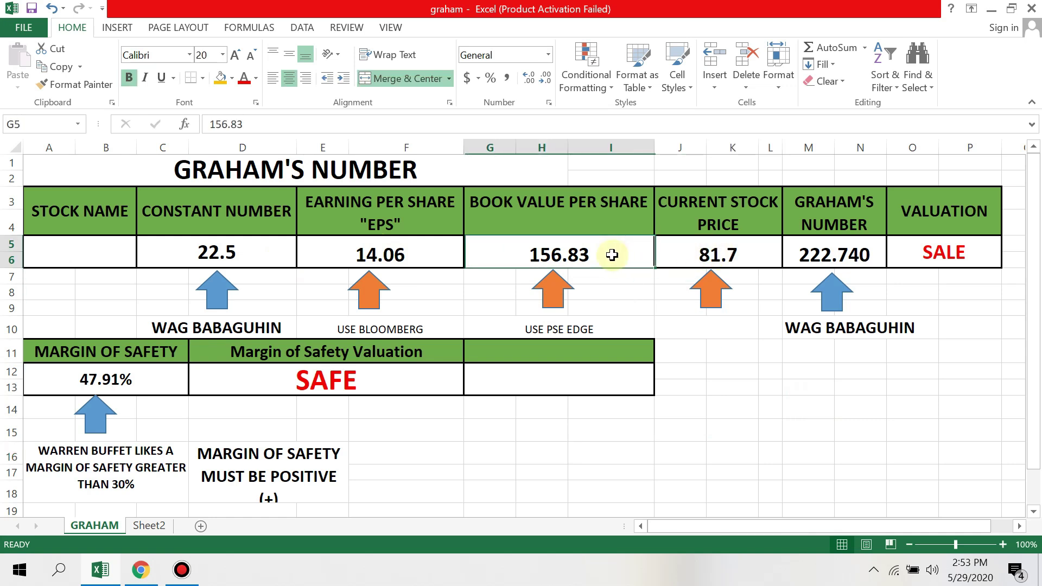
{"action": "left_click", "coordinate": [841, 253]}
{"action": "left_click", "coordinate": [947, 252]}
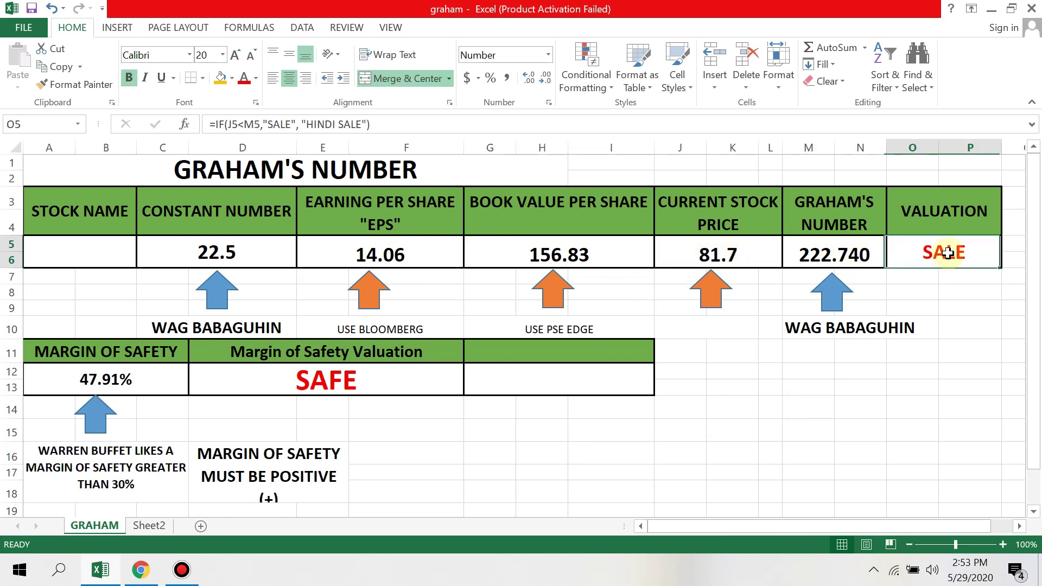
{"action": "left_click", "coordinate": [110, 382]}
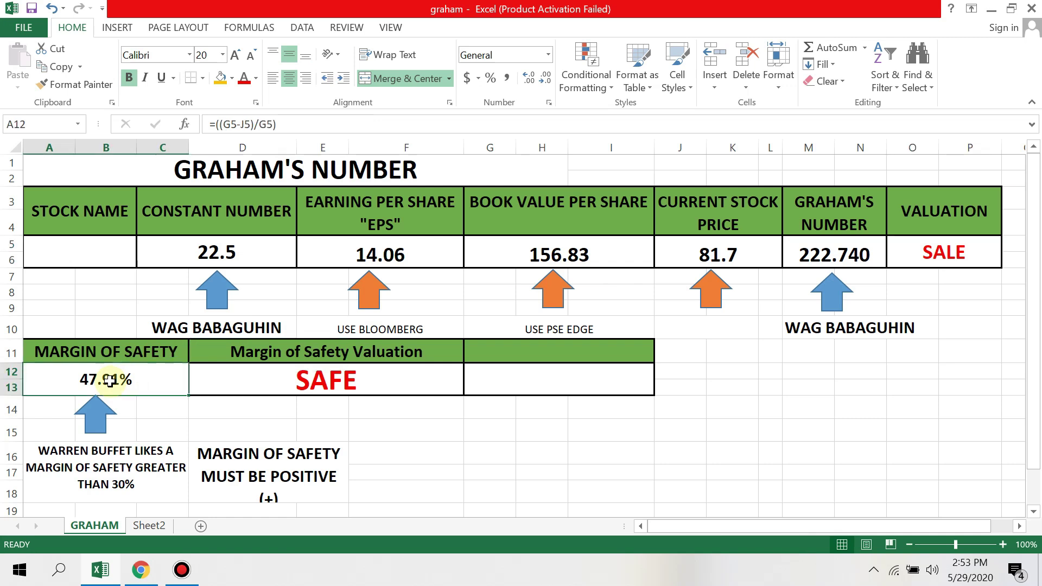
{"action": "left_click", "coordinate": [284, 384]}
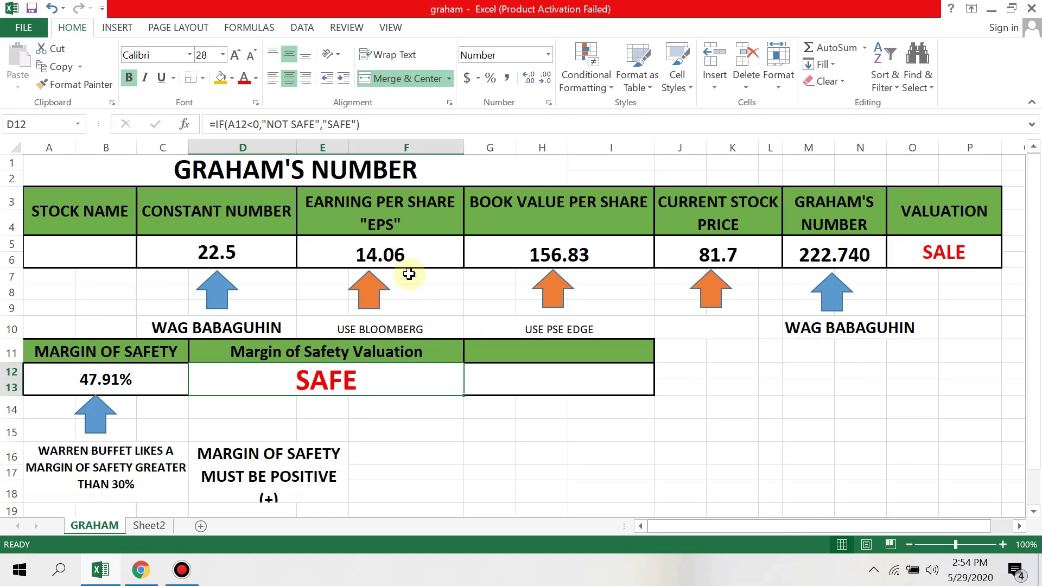
Clear the earning per share, book value per share and current stock price entries from row 5.
{"action": "left_click", "coordinate": [418, 251]}
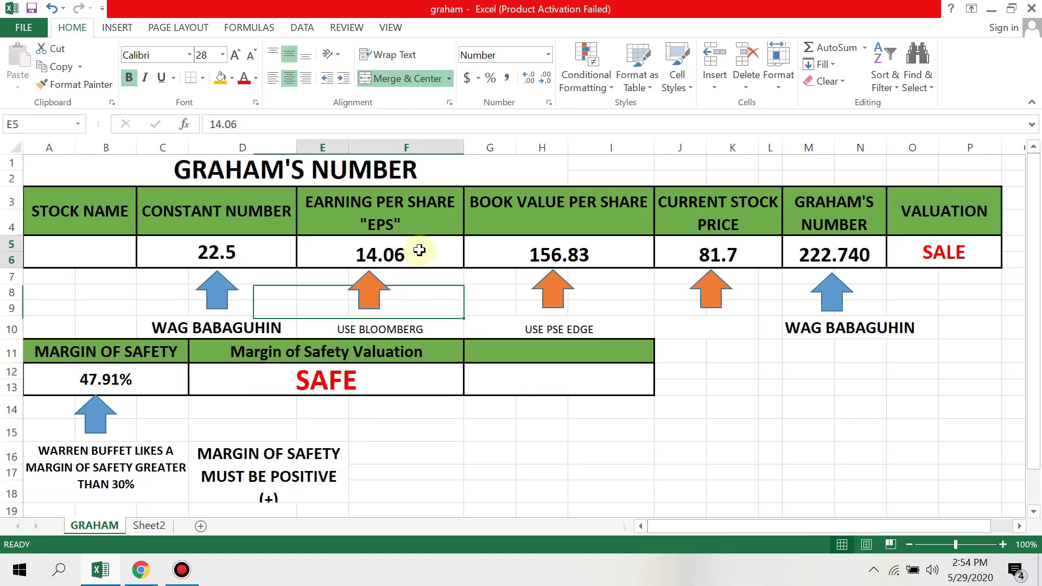
{"action": "key", "text": "BackSpace"}
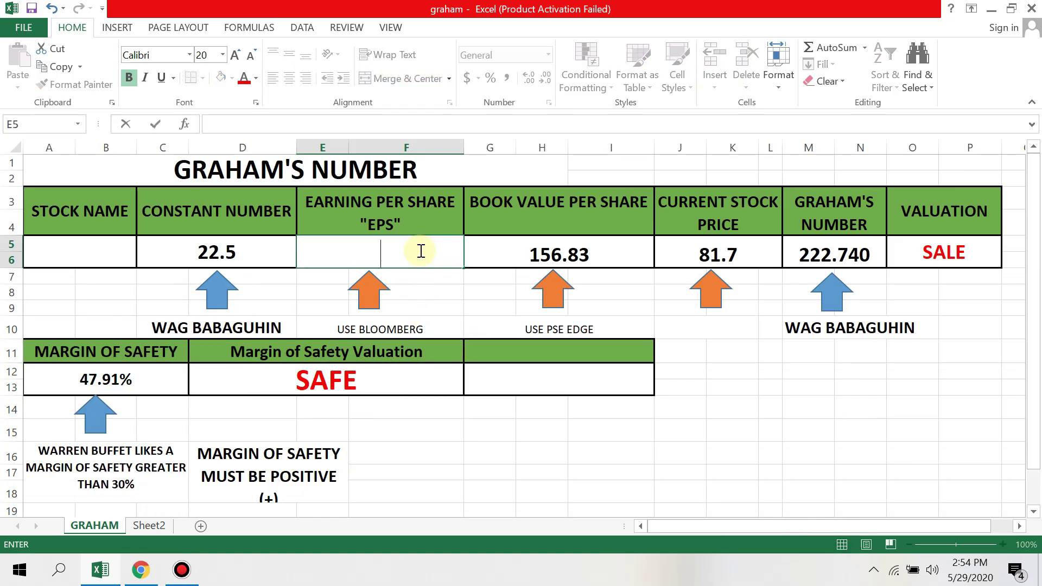
{"action": "left_click", "coordinate": [562, 251]}
{"action": "left_click", "coordinate": [710, 380]}
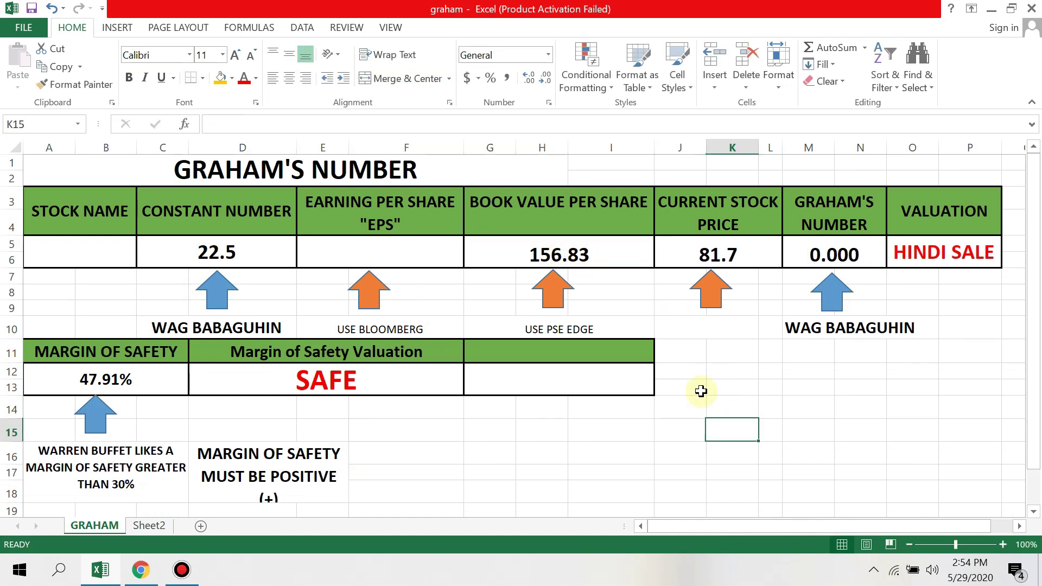
{"action": "left_click", "coordinate": [595, 255]}
{"action": "key", "text": "BackSpace"}
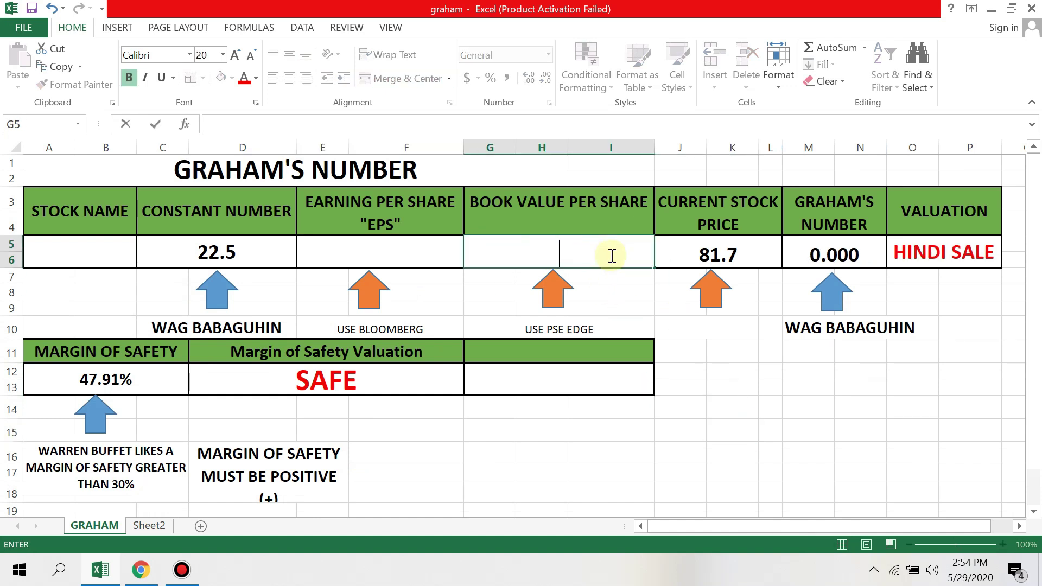
{"action": "left_click", "coordinate": [755, 250]}
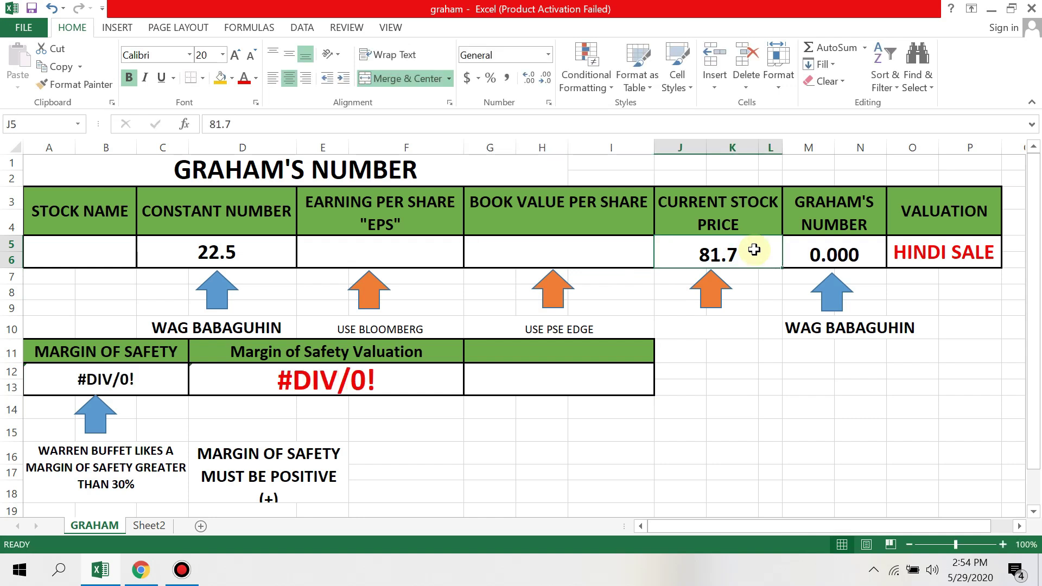
{"action": "key", "text": "BackSpace"}
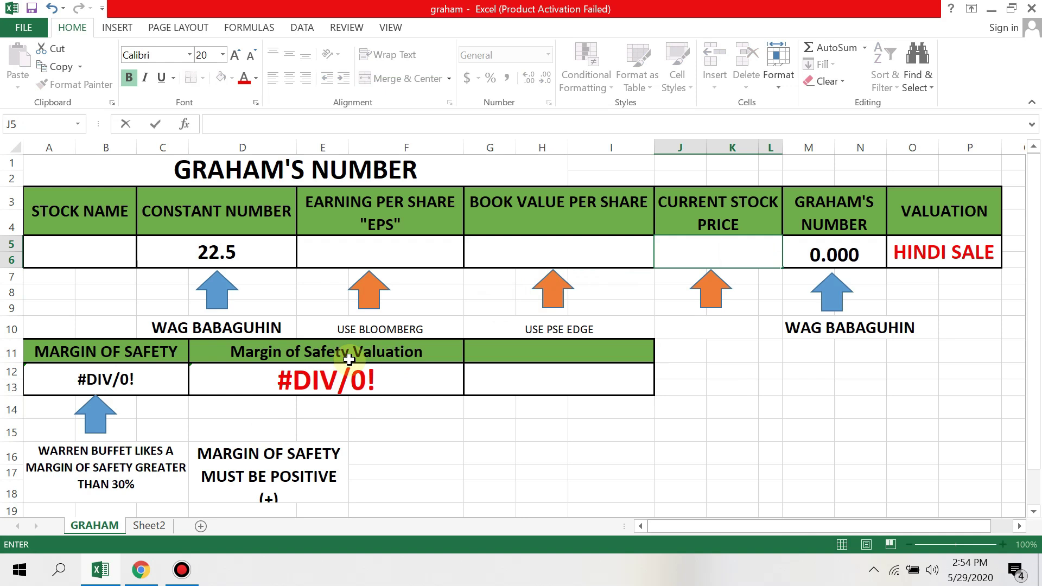
Switch to PSE Edge in Chrome, search for dmc and open the DMCI Holdings company page.
{"action": "key", "text": "alt+Tab"}
{"action": "scroll", "coordinate": [458, 226], "scroll_direction": "up", "scroll_amount": 14}
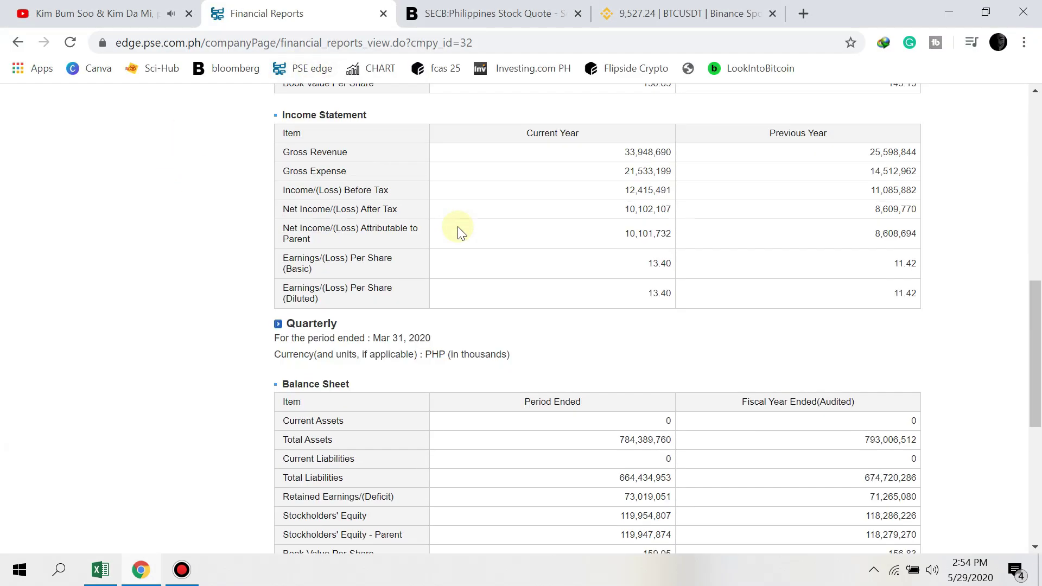
{"action": "scroll", "coordinate": [458, 227], "scroll_direction": "up", "scroll_amount": 2}
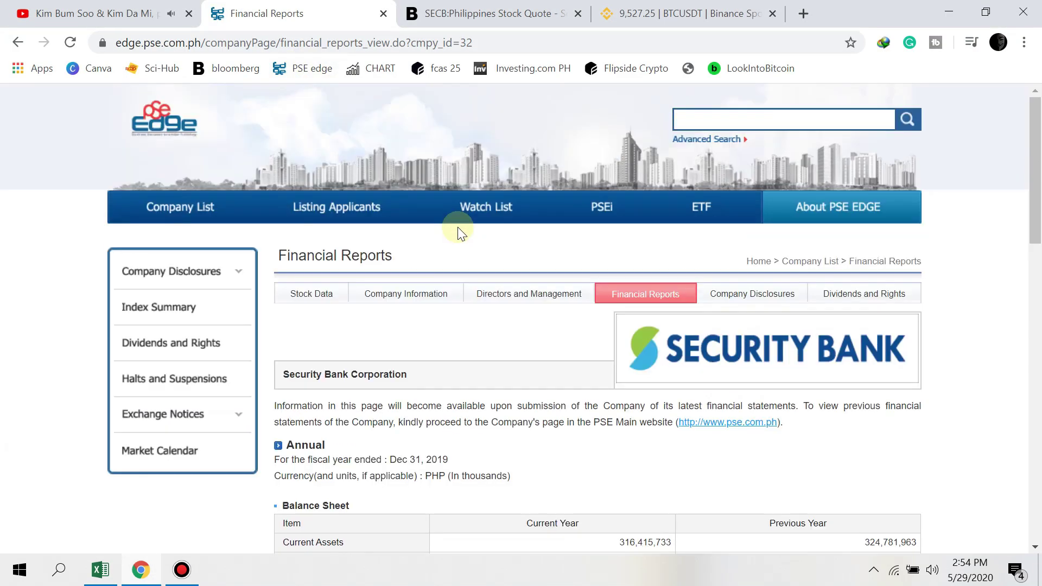
{"action": "left_click", "coordinate": [715, 114]}
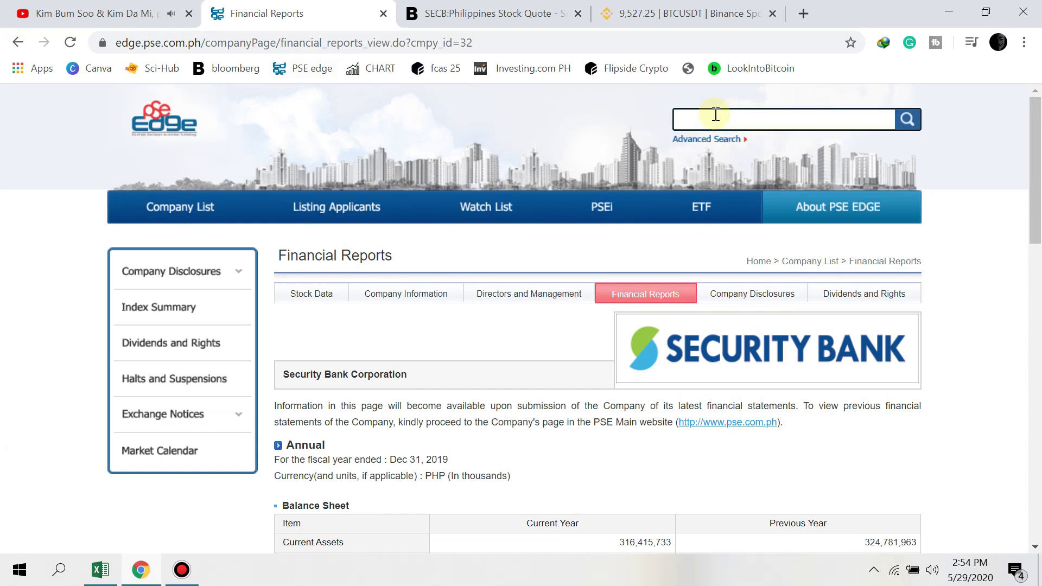
{"action": "key", "text": "alt"}
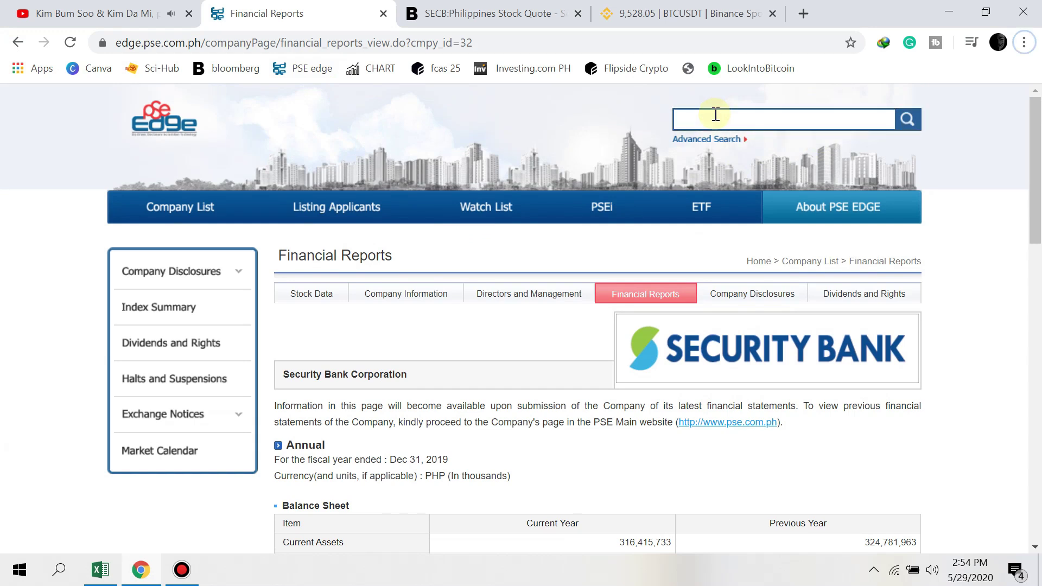
{"action": "left_click", "coordinate": [716, 114]}
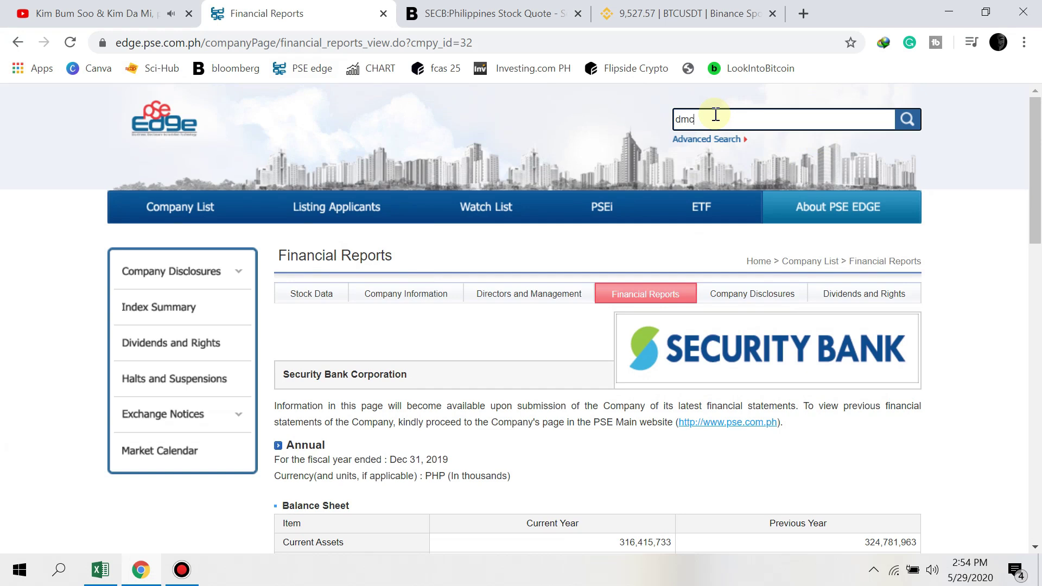
{"action": "left_click", "coordinate": [725, 143]}
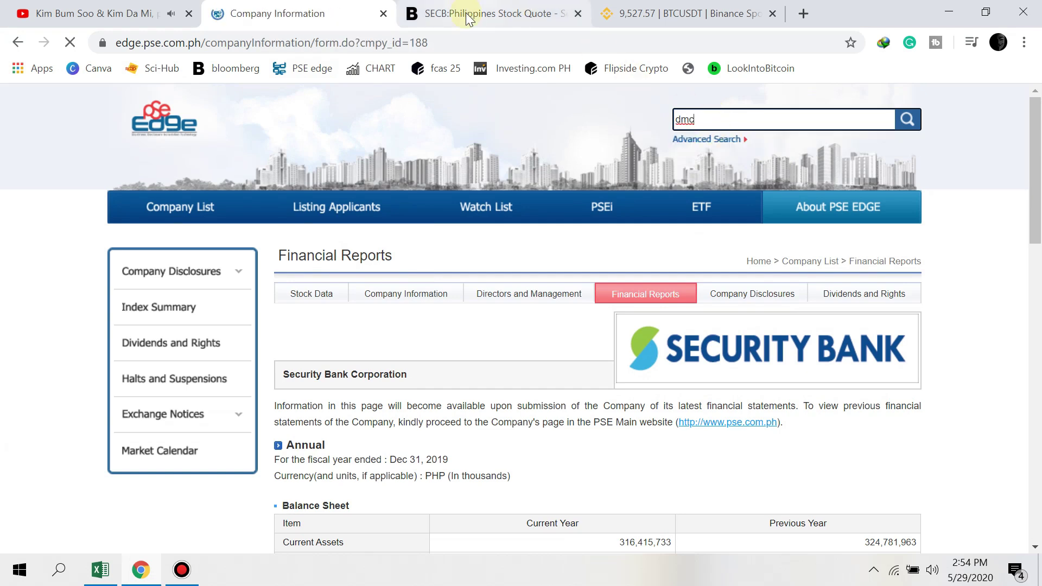
Load the Bloomberg quote page for DMC:PM by replacing the SECB ticker in the quote address with dmc.
{"action": "left_click", "coordinate": [464, 15]}
{"action": "left_click", "coordinate": [264, 36]}
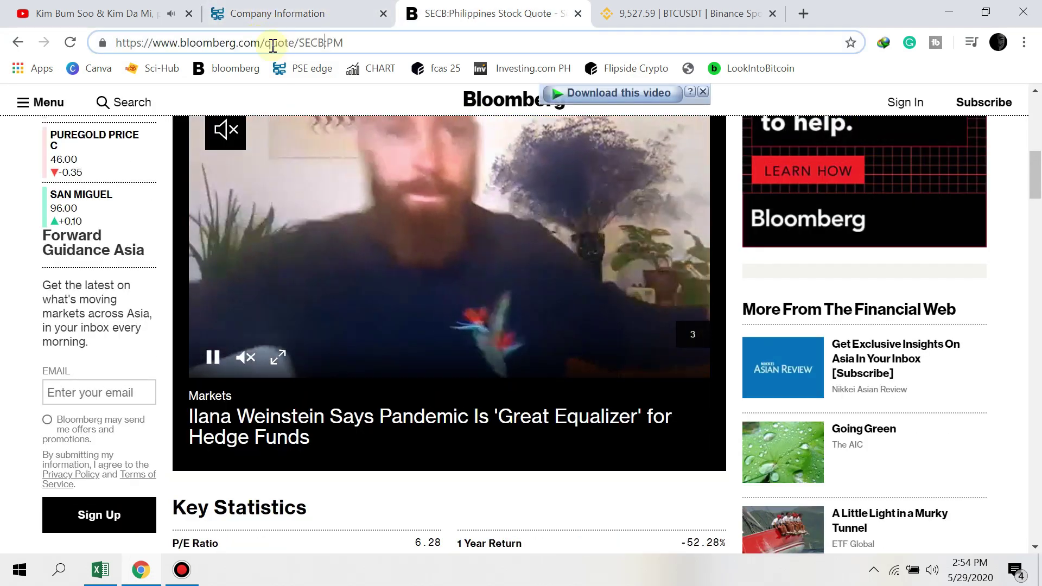
{"action": "key", "text": "BackSpace"}
{"action": "key", "text": "BackSpace"}
{"action": "key", "text": "BackSpace"}
{"action": "key", "text": "BackSpace"}
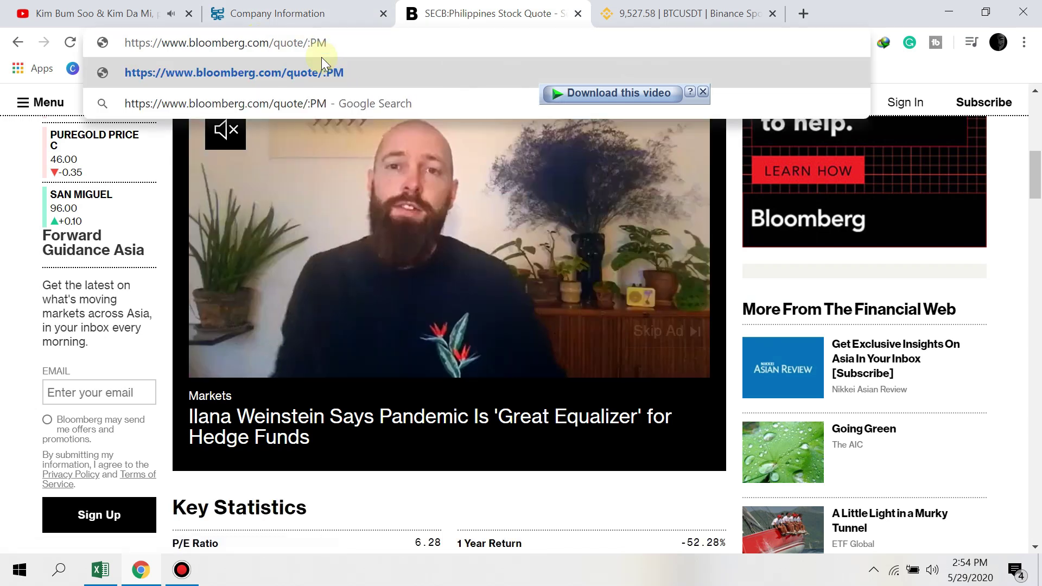
{"action": "type", "text": "dmc"}
{"action": "key", "text": "Return"}
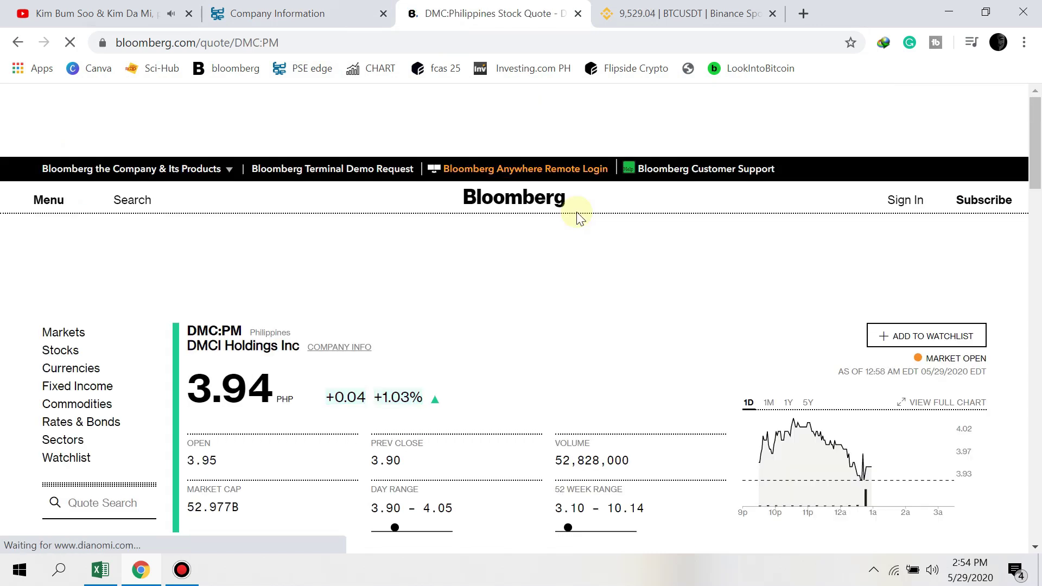
Enter DMCI's Bloomberg price of 3.94 as the current stock price in J5 of the Excel workbook.
{"action": "key", "text": "alt+Tab"}
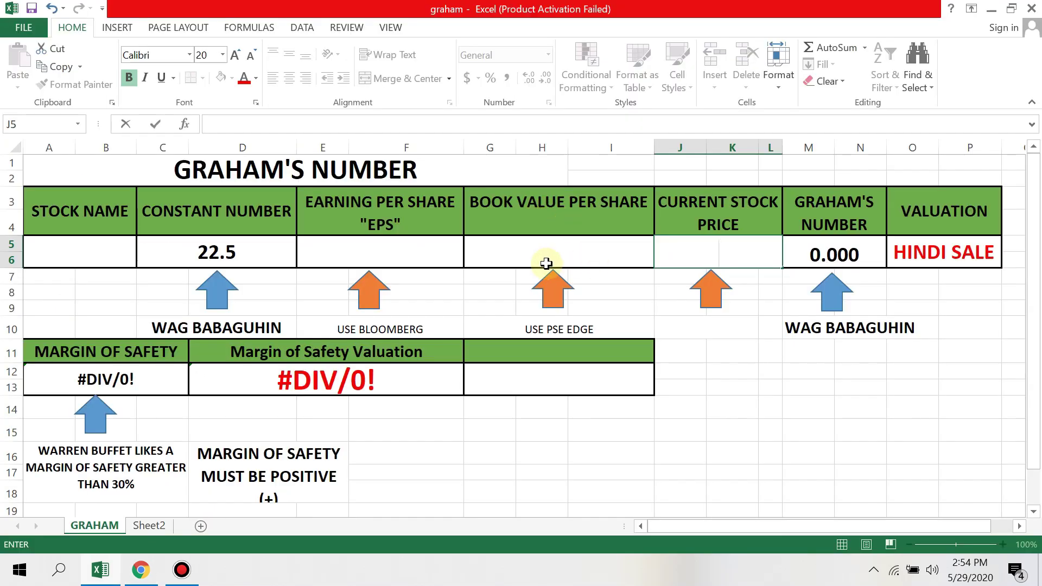
{"action": "left_click", "coordinate": [749, 353]}
{"action": "left_click", "coordinate": [712, 249]}
{"action": "key", "text": "alt+Tab"}
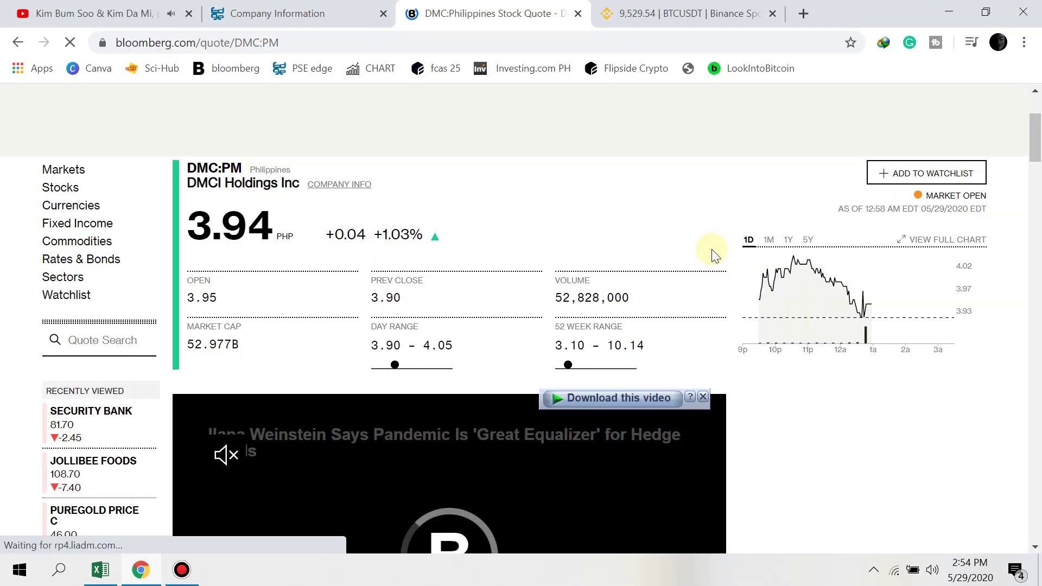
{"action": "key", "text": "alt+Tab"}
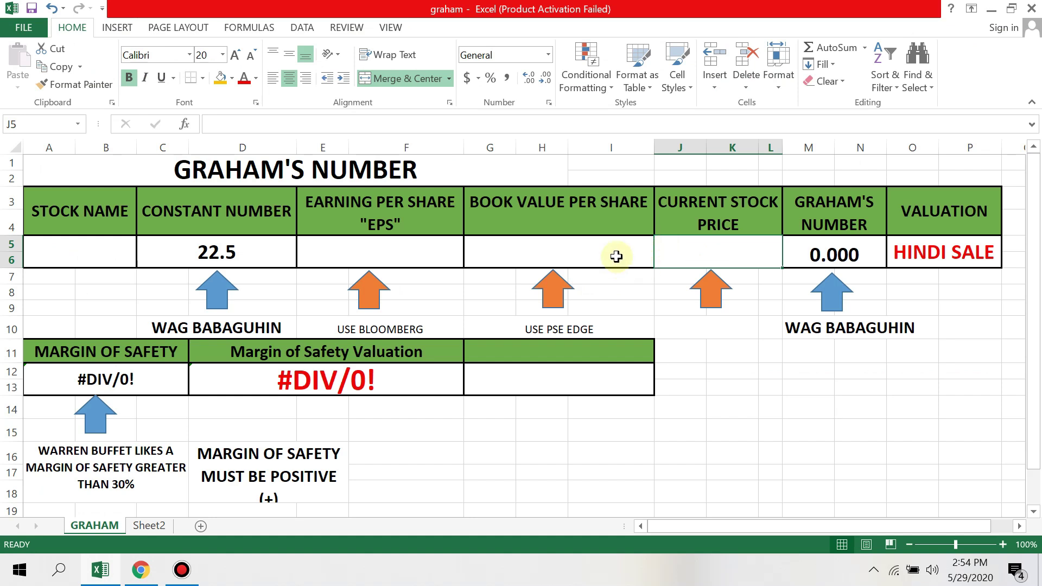
{"action": "left_click", "coordinate": [765, 376]}
{"action": "left_click", "coordinate": [726, 255]}
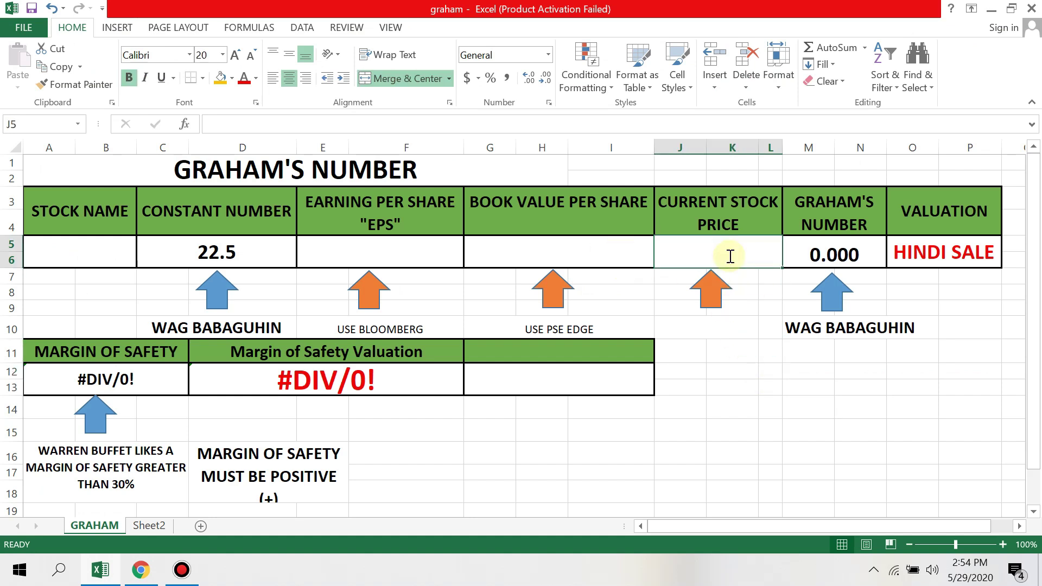
{"action": "type", "text": "3.94"}
{"action": "left_click", "coordinate": [399, 253]}
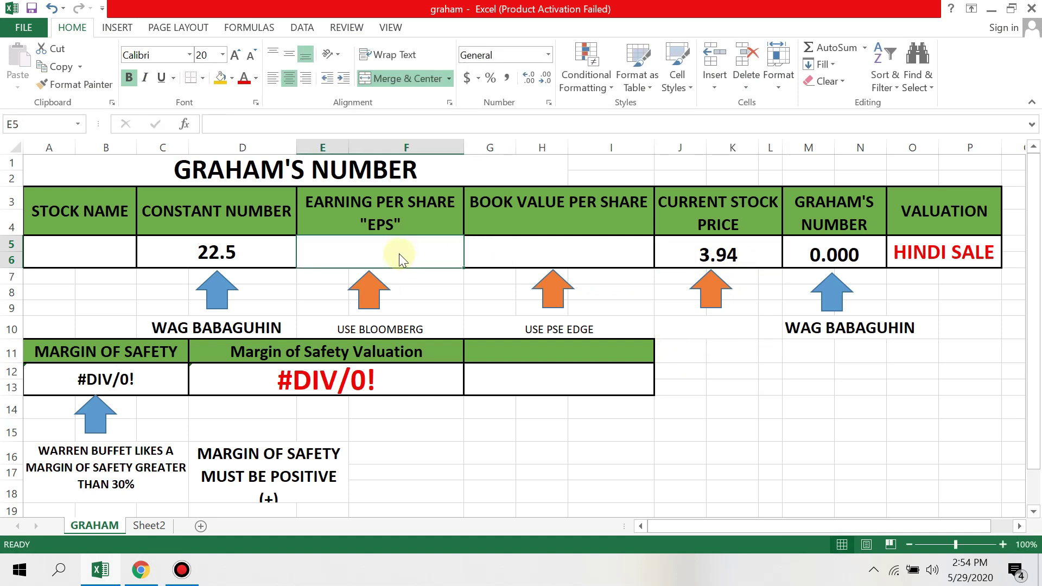
Find DMCI's EPS in Bloomberg's Key Statistics and enter 0.62 as the earning per share in E5 of the workbook.
{"action": "key", "text": "alt+Tab"}
{"action": "scroll", "coordinate": [409, 278], "scroll_direction": "down", "scroll_amount": 8}
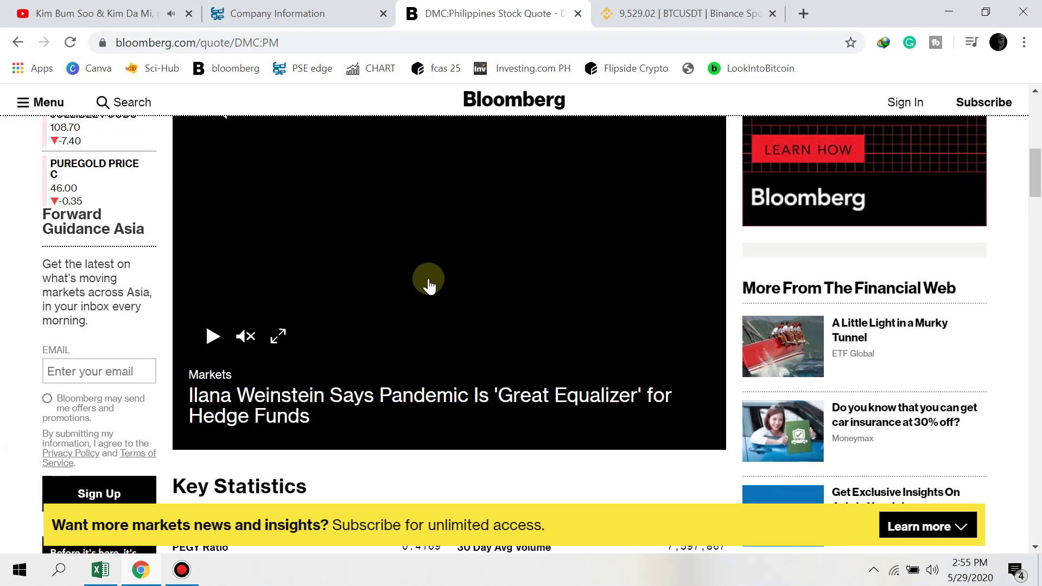
{"action": "scroll", "coordinate": [428, 284], "scroll_direction": "down", "scroll_amount": 5}
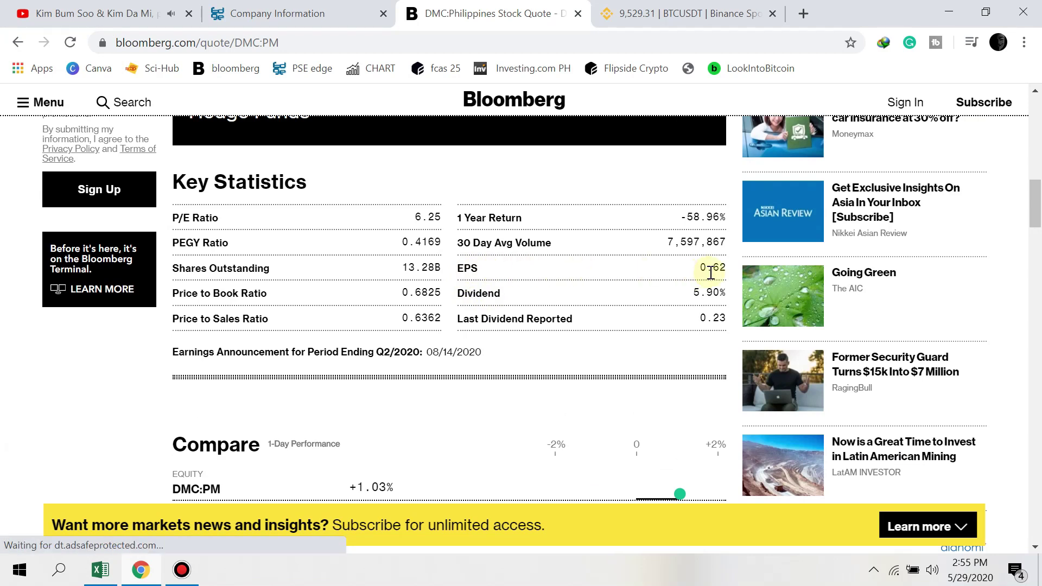
{"action": "key", "text": "alt+Tab"}
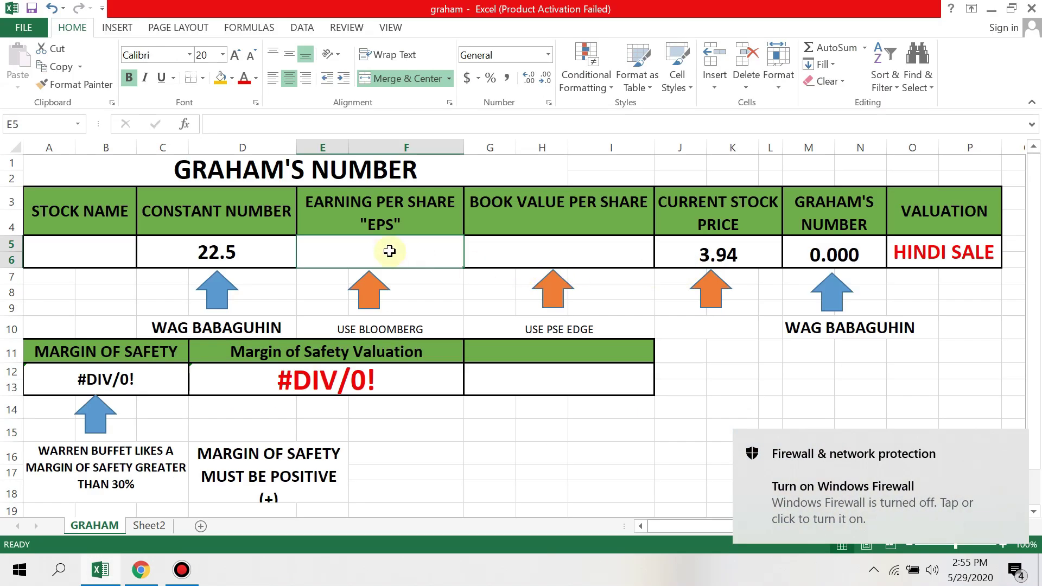
{"action": "type", "text": "0.62"}
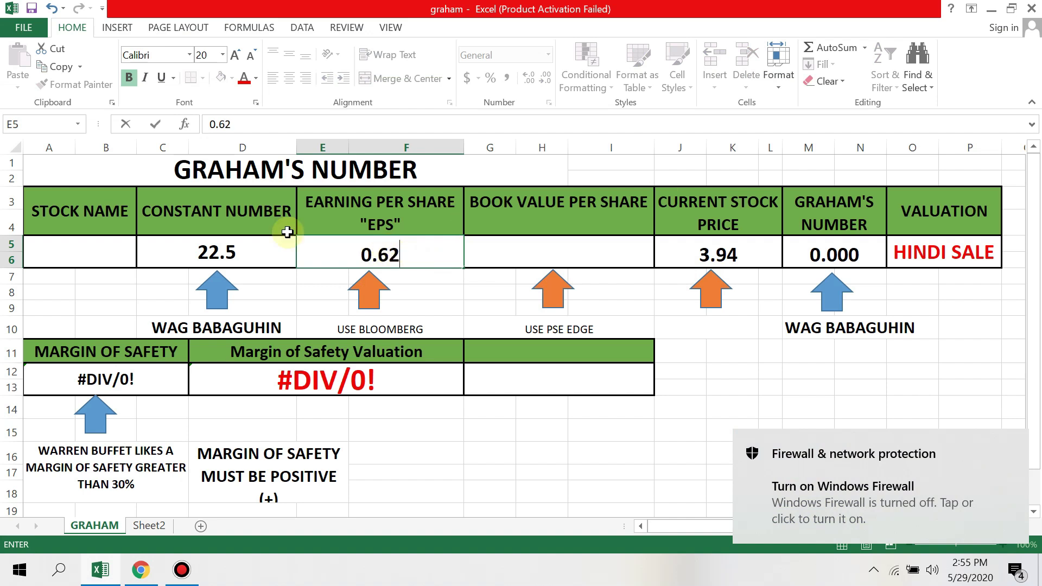
{"action": "left_click", "coordinate": [571, 264]}
Open DMCI Holdings' Financial Reports on PSE Edge in Chrome and find the book value per share in the quarterly balance sheet.
{"action": "key", "text": "alt+Tab"}
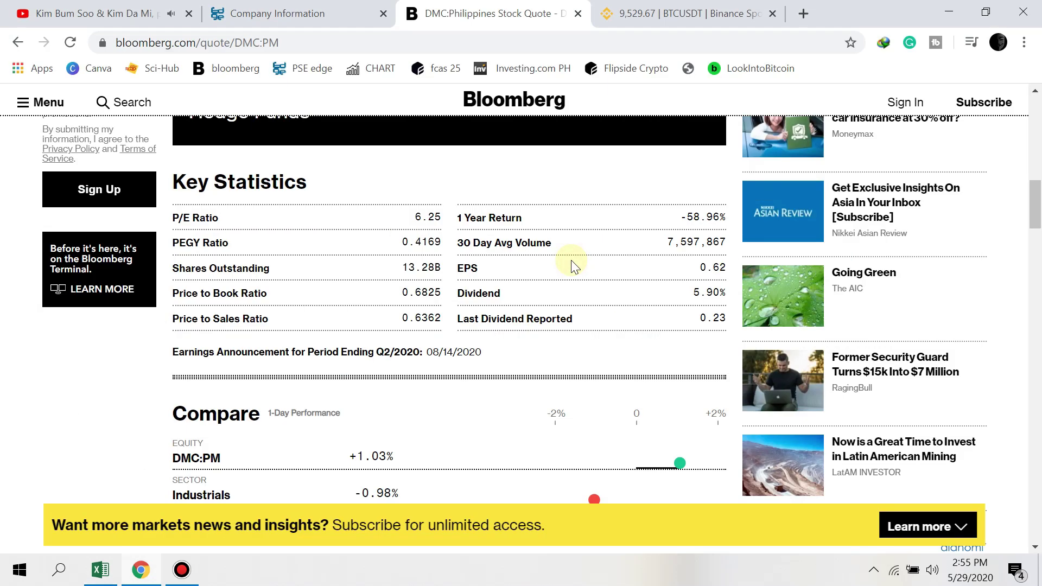
{"action": "scroll", "coordinate": [570, 260], "scroll_direction": "up", "scroll_amount": 12}
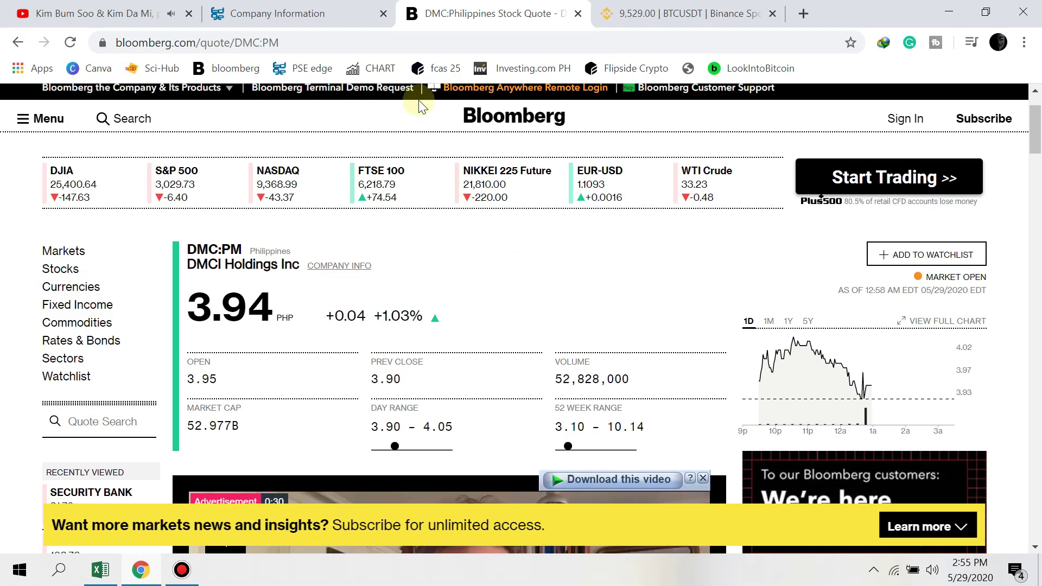
{"action": "left_click", "coordinate": [323, 16]}
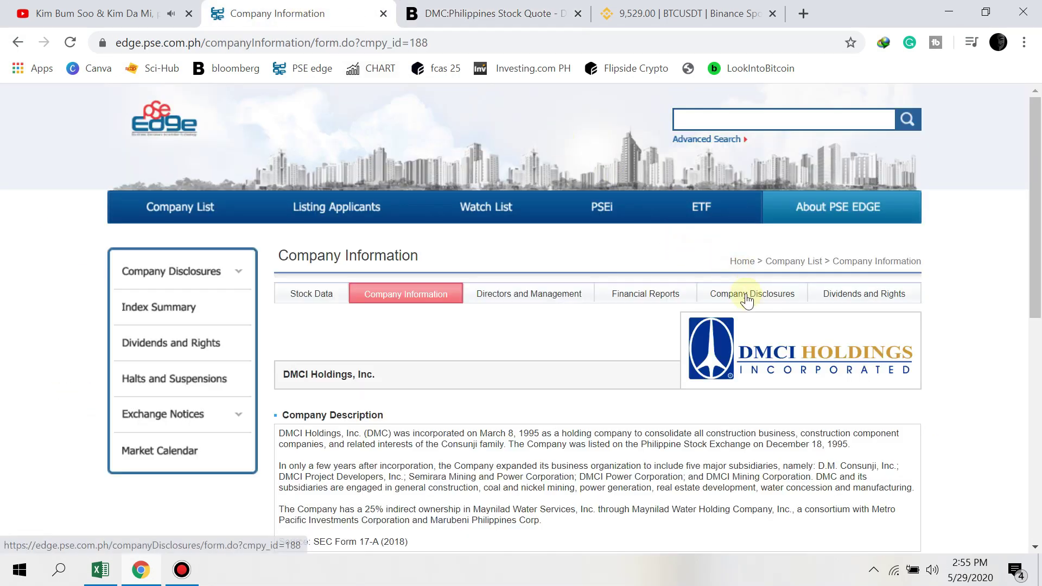
{"action": "left_click", "coordinate": [636, 295]}
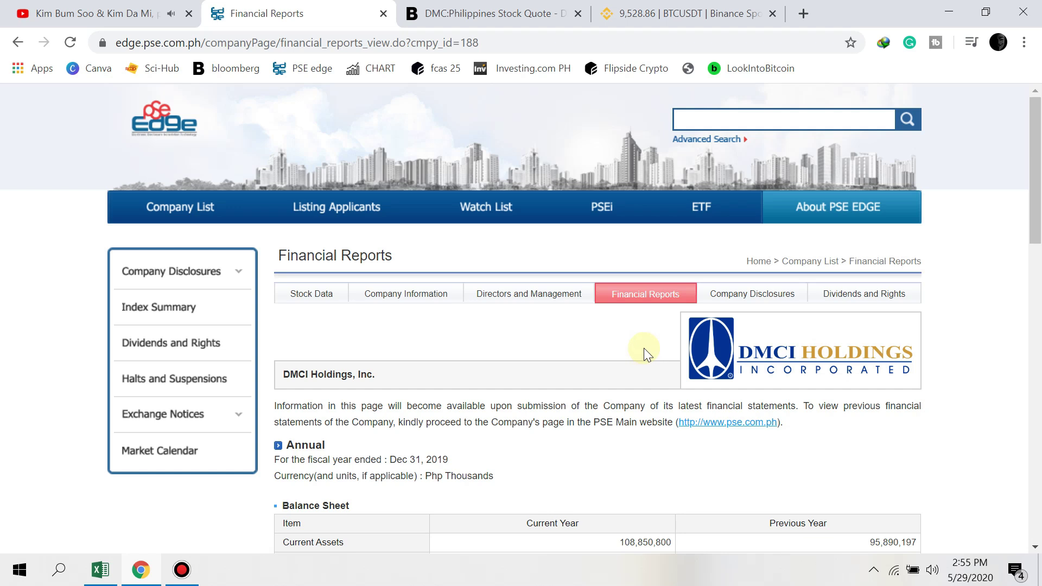
{"action": "scroll", "coordinate": [650, 355], "scroll_direction": "down", "scroll_amount": 4}
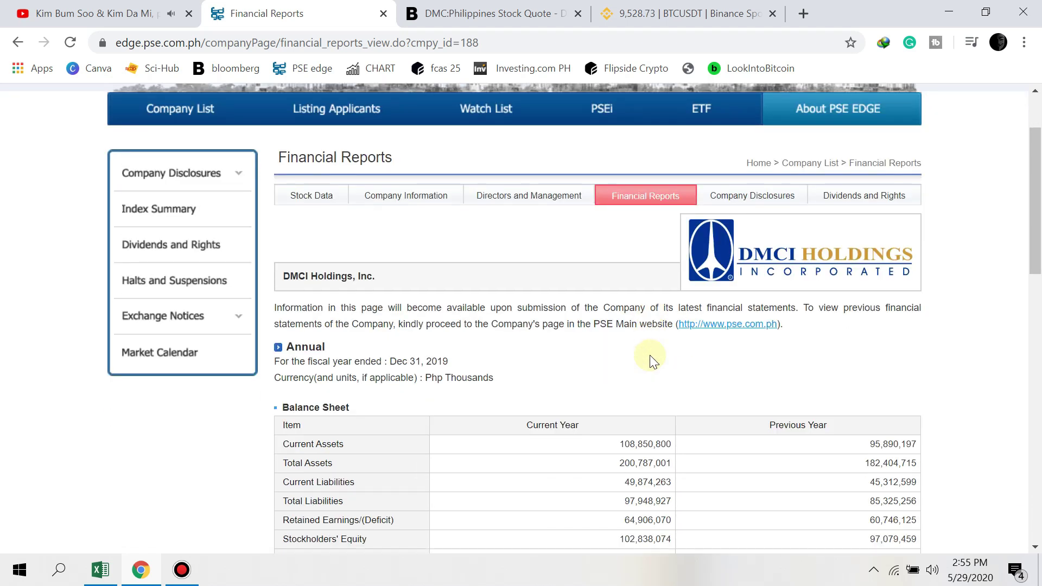
{"action": "scroll", "coordinate": [650, 355], "scroll_direction": "down", "scroll_amount": 6}
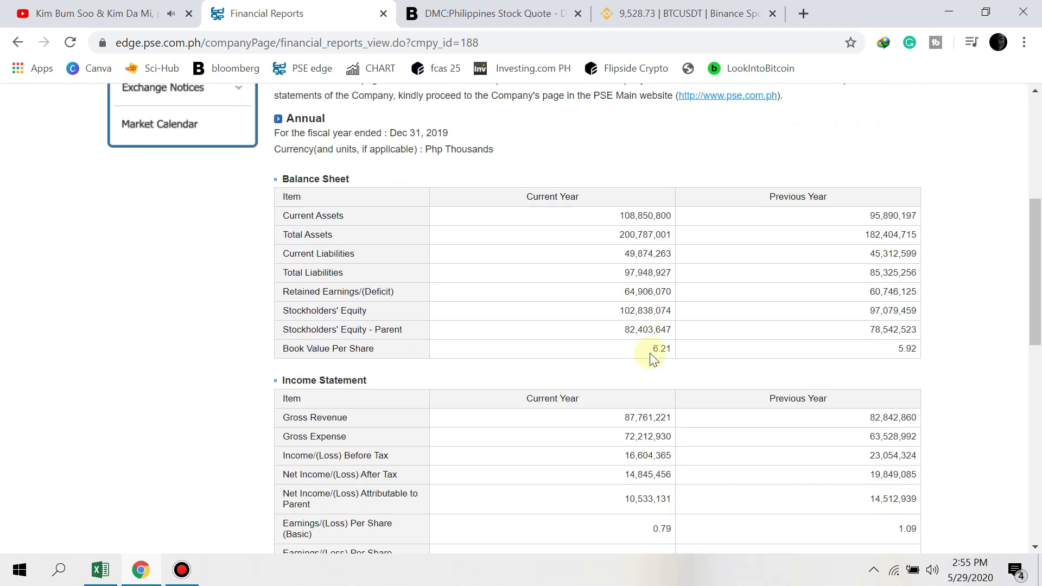
{"action": "scroll", "coordinate": [635, 358], "scroll_direction": "down", "scroll_amount": 4}
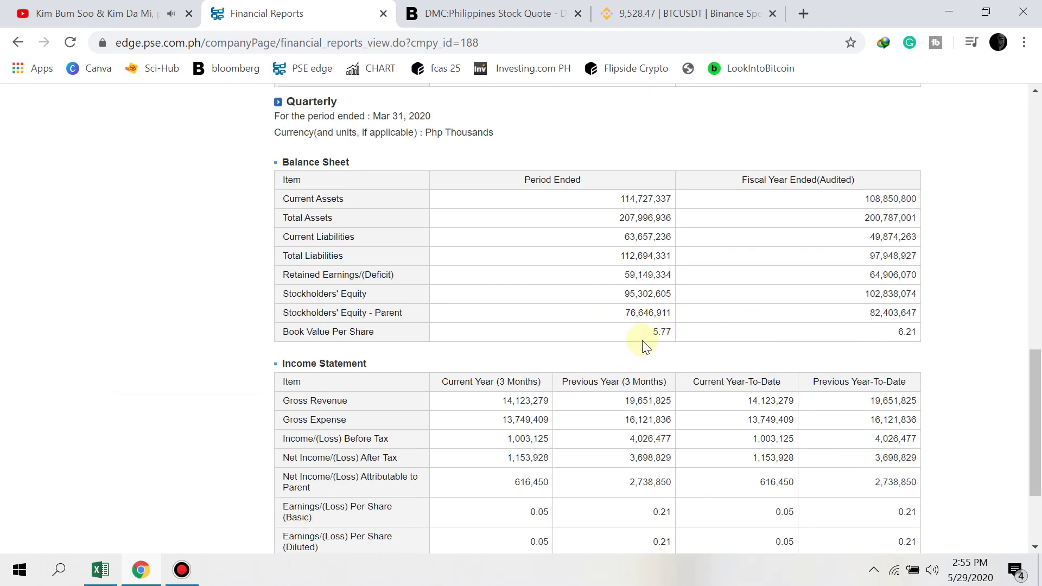
Return to the Excel workbook and enter 5.77 as DMCI's book value per share in G5.
{"action": "key", "text": "alt+Tab"}
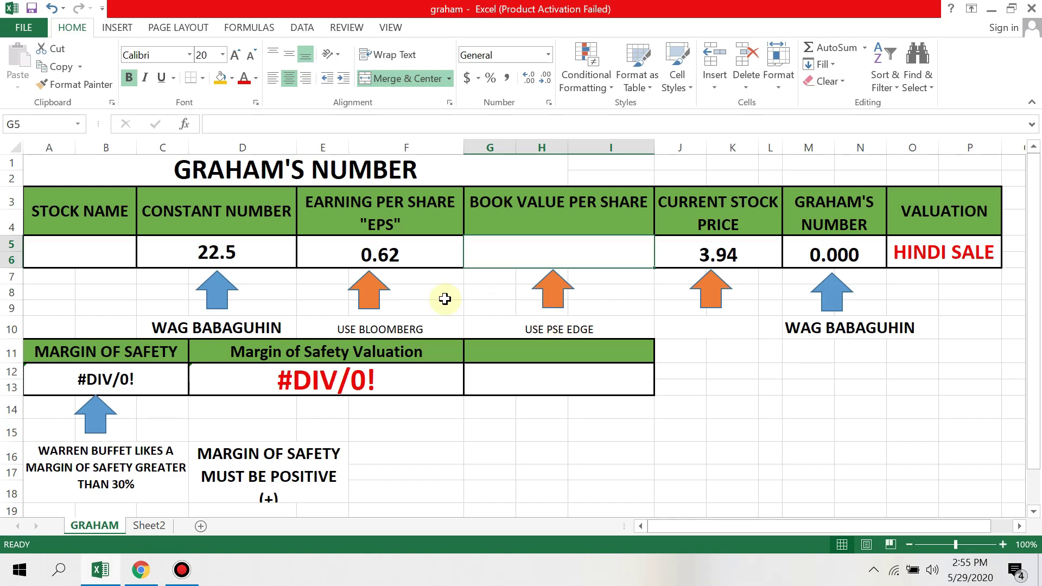
{"action": "type", "text": "5.77"}
{"action": "left_click", "coordinate": [574, 471]}
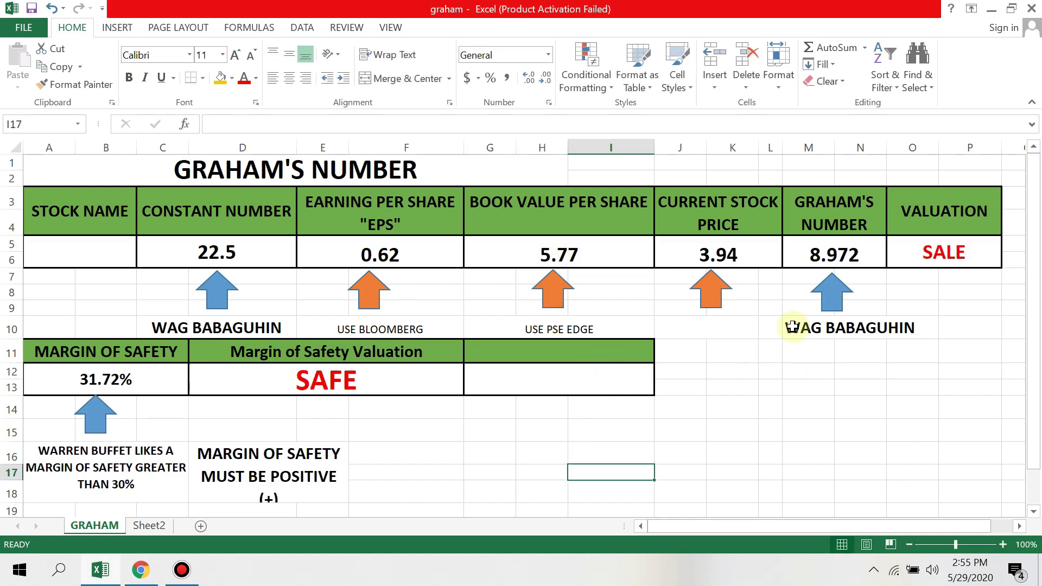
Review DMCI's book value and price, then the Graham's number, valuation, margin of safety and safety valuation cells.
{"action": "left_click", "coordinate": [609, 256]}
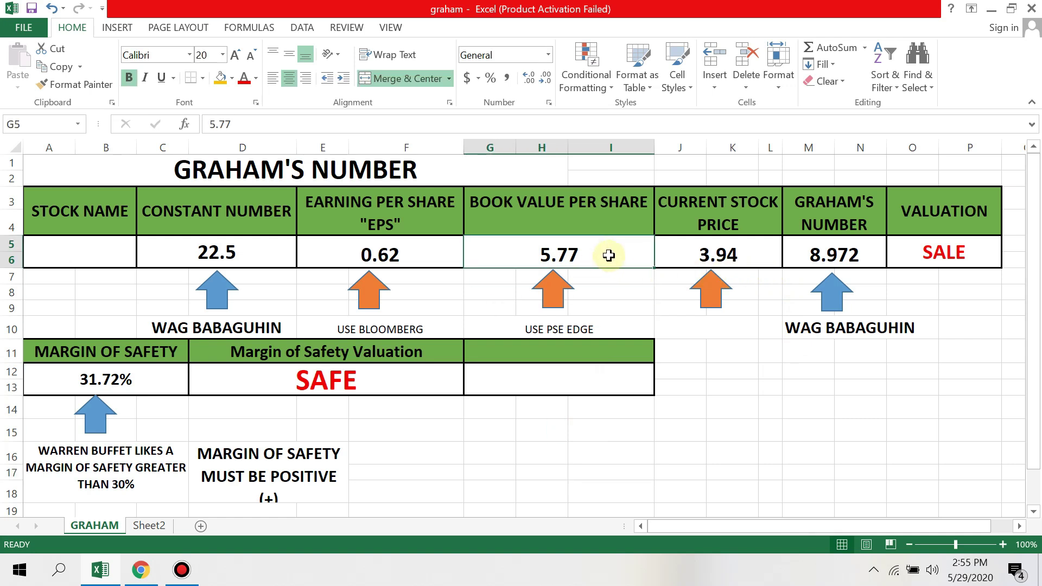
{"action": "left_click", "coordinate": [722, 255]}
{"action": "left_click", "coordinate": [847, 255]}
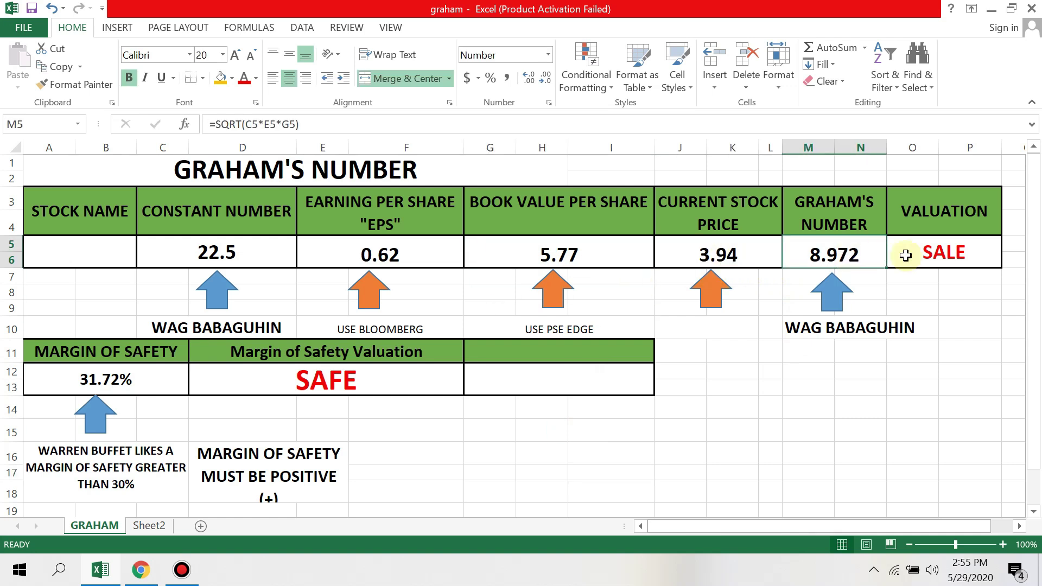
{"action": "left_click", "coordinate": [931, 255]}
{"action": "left_click", "coordinate": [151, 379]}
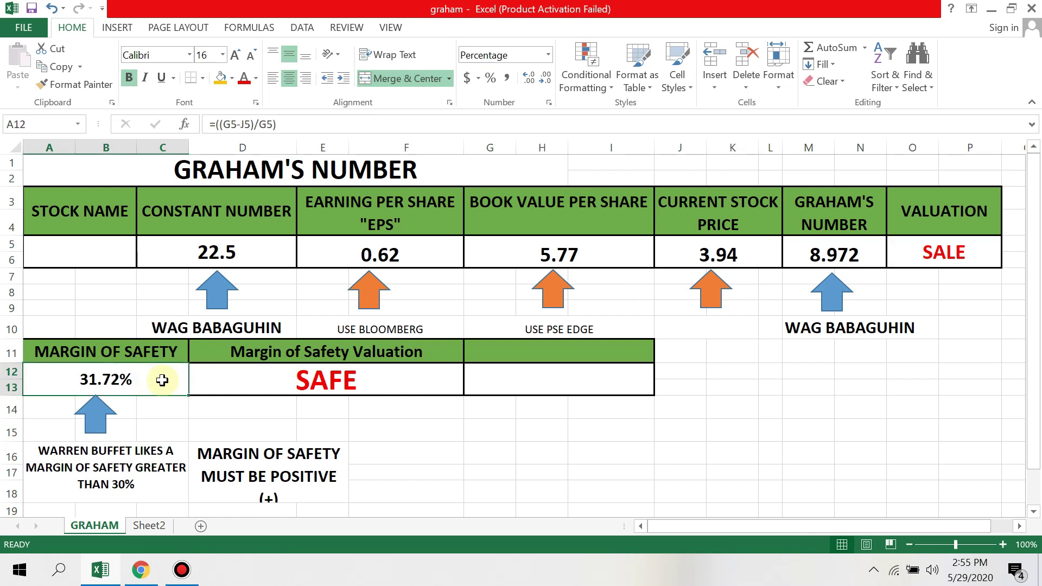
{"action": "left_click", "coordinate": [330, 376]}
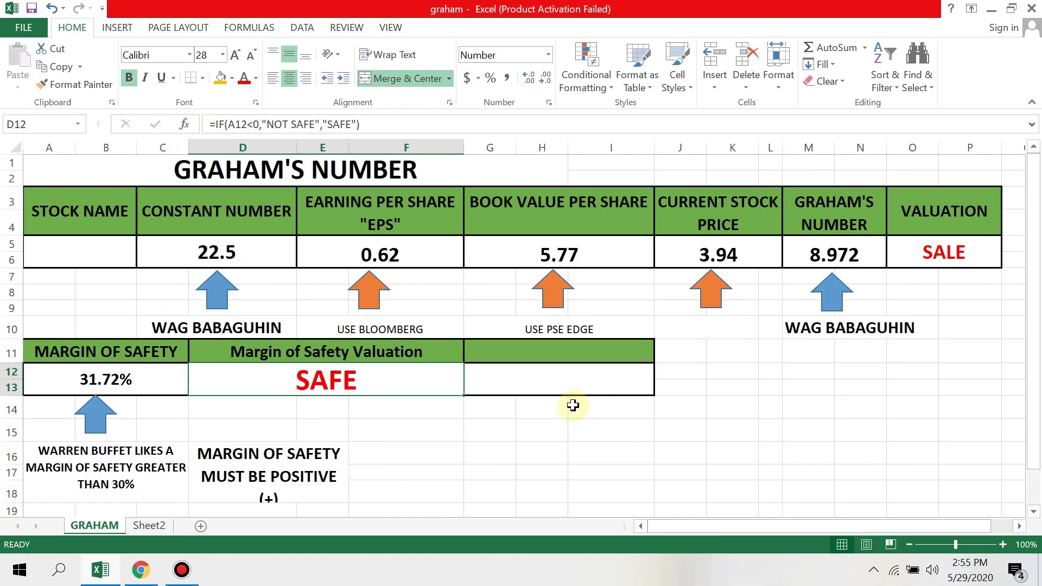
Clear DMCI's earning per share, book value per share and current stock price from row 5.
{"action": "left_click", "coordinate": [407, 255]}
{"action": "key", "text": "BackSpace"}
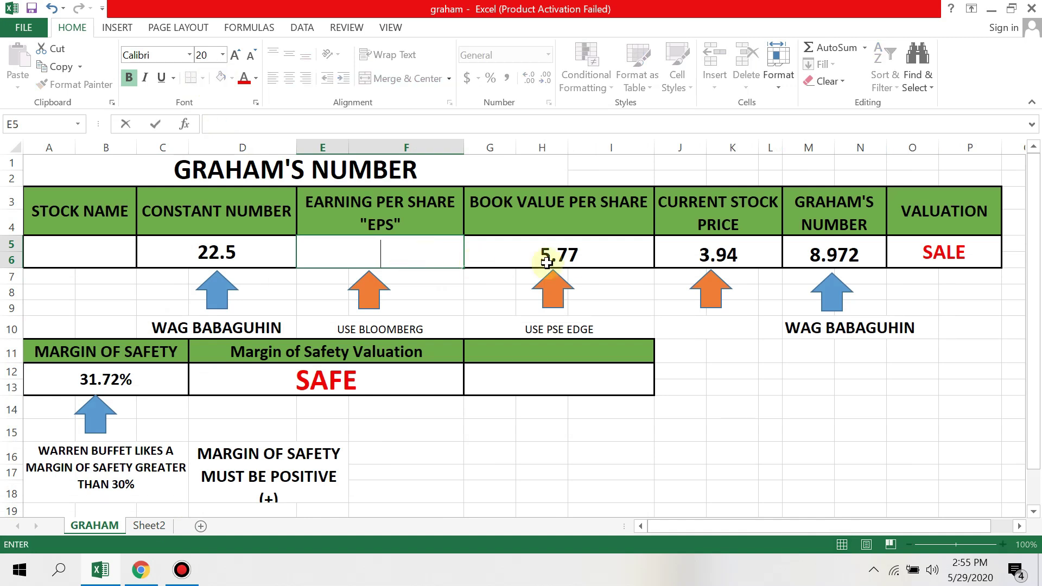
{"action": "left_click", "coordinate": [548, 257]}
{"action": "key", "text": "BackSpace"}
{"action": "left_click", "coordinate": [709, 264]}
{"action": "key", "text": "BackSpace"}
{"action": "left_click", "coordinate": [738, 388]}
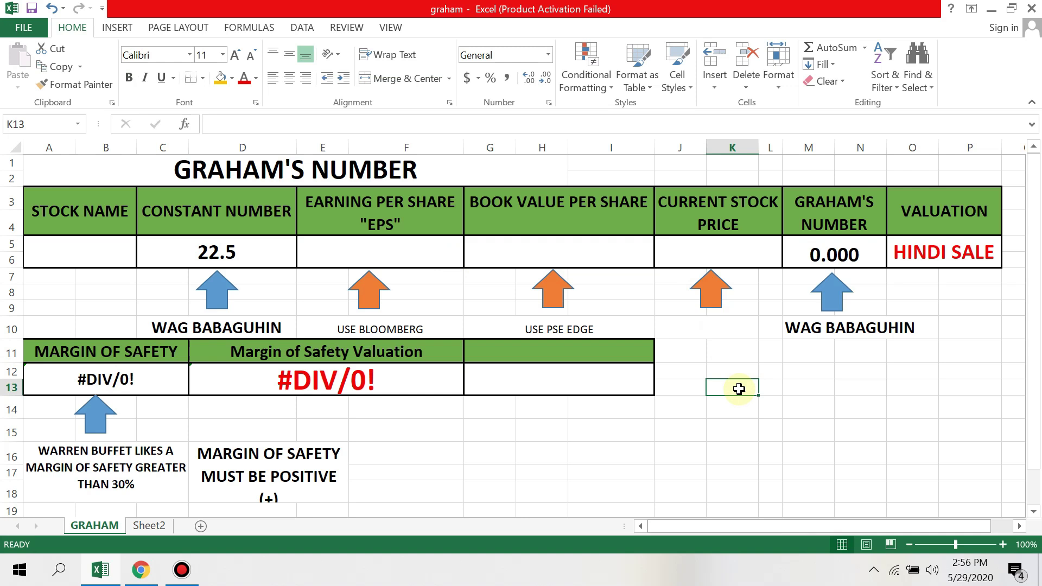
Switch to Chrome, search PSE Edge for ltg and open the LT Group, Inc. company page.
{"action": "key", "text": "alt+Tab"}
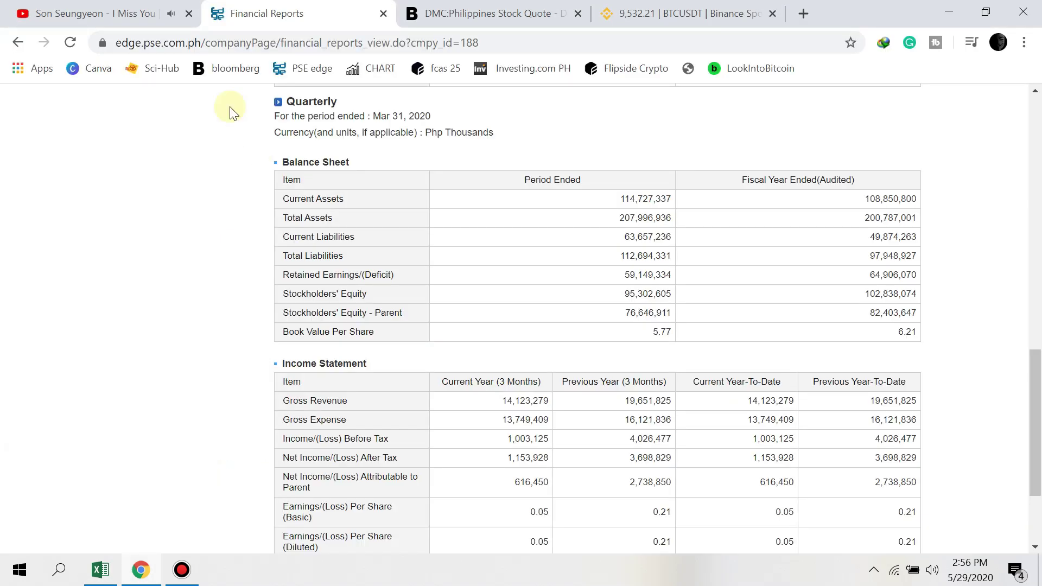
{"action": "scroll", "coordinate": [325, 187], "scroll_direction": "up", "scroll_amount": 10}
{"action": "scroll", "coordinate": [547, 204], "scroll_direction": "up", "scroll_amount": 3}
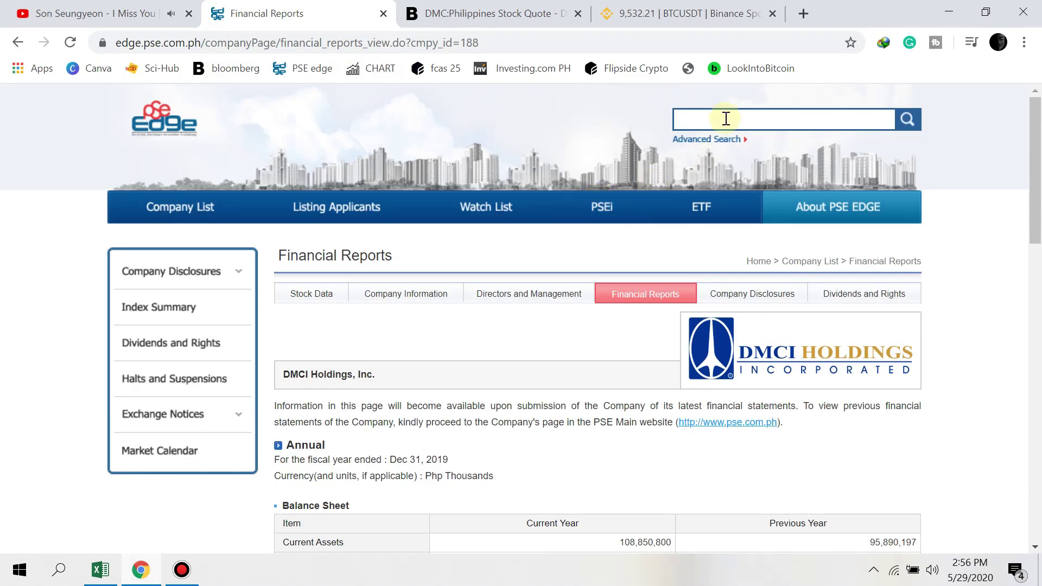
{"action": "left_click", "coordinate": [732, 116]}
{"action": "type", "text": "ltg"}
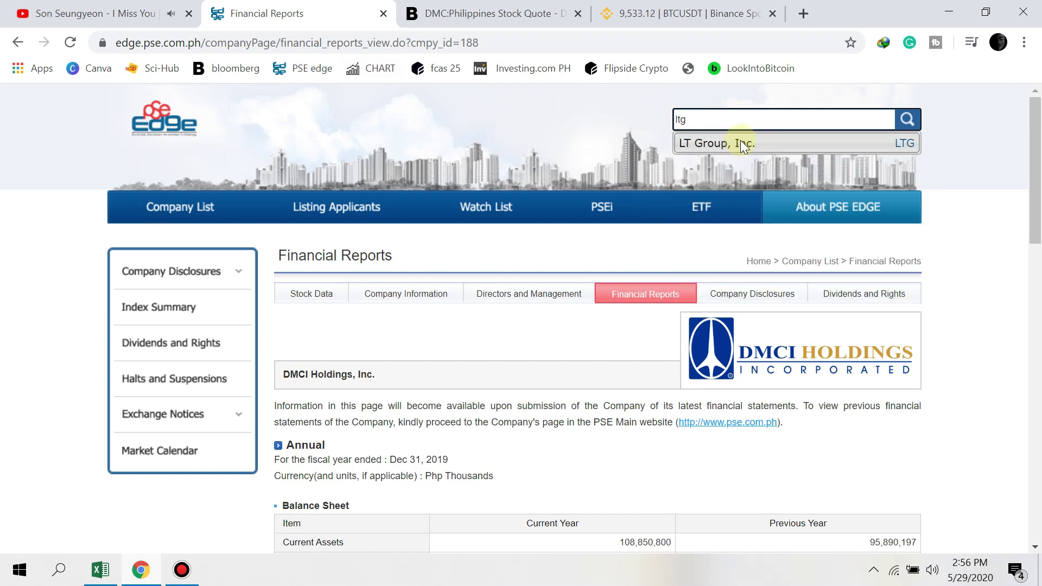
{"action": "left_click", "coordinate": [740, 140]}
Load LT Group's Bloomberg quote page ltg:PM and open the company's Financial Reports on PSE Edge.
{"action": "left_click", "coordinate": [437, 12]}
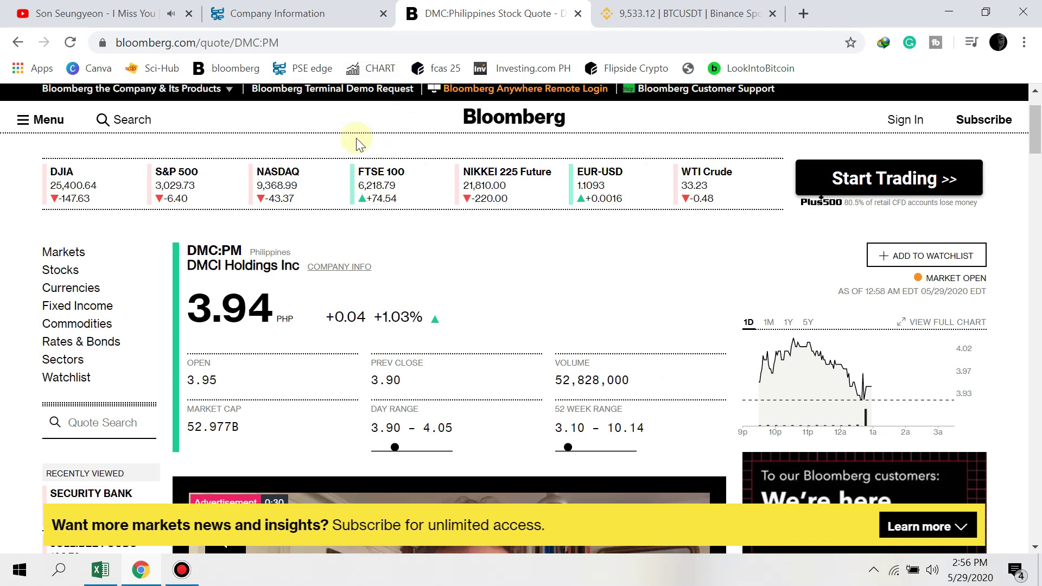
{"action": "left_click", "coordinate": [263, 43]}
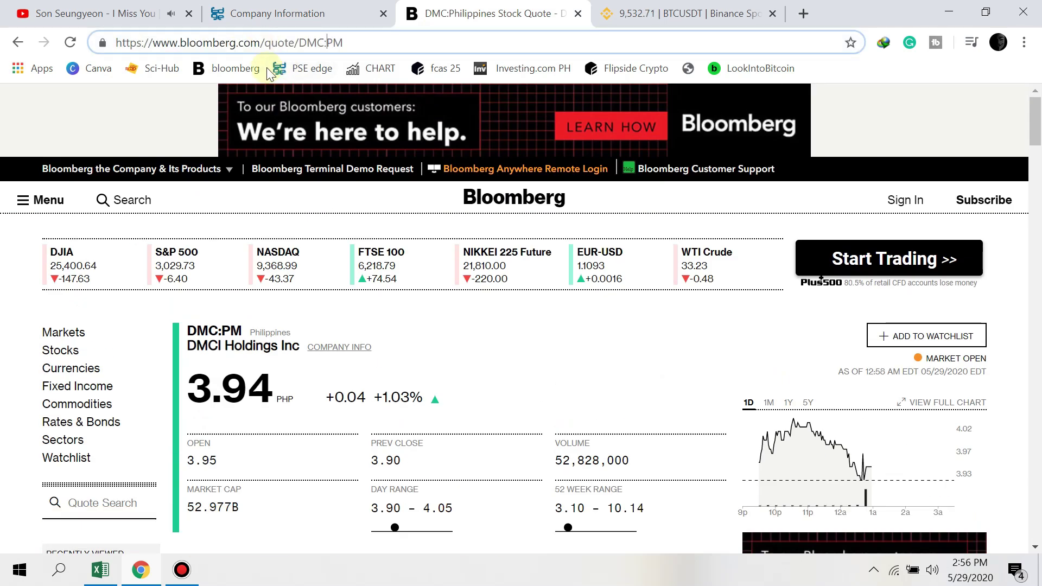
{"action": "key", "text": "BackSpace"}
{"action": "key", "text": "BackSpace"}
{"action": "key", "text": "BackSpace"}
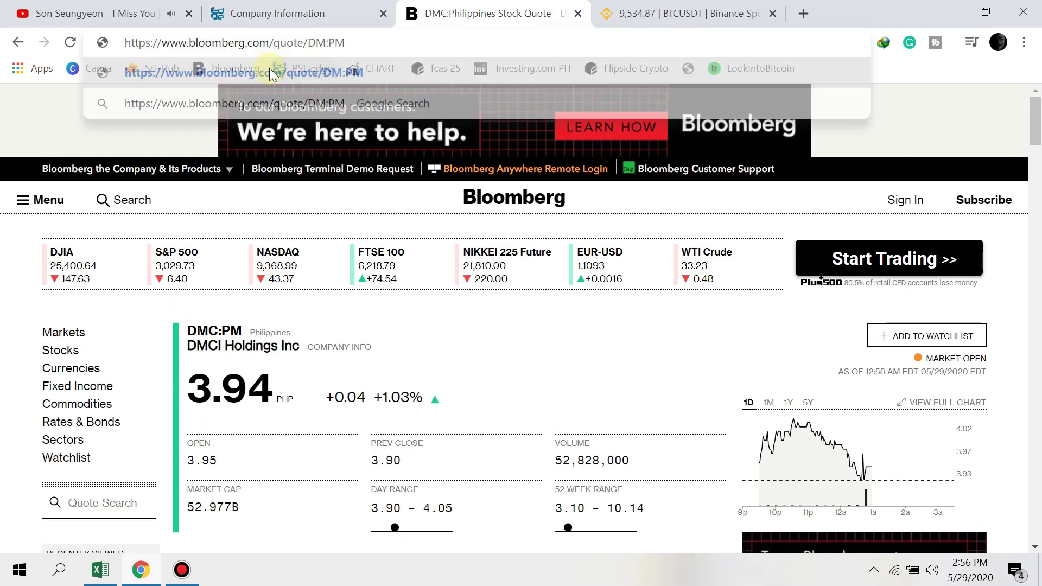
{"action": "type", "text": "ltg"}
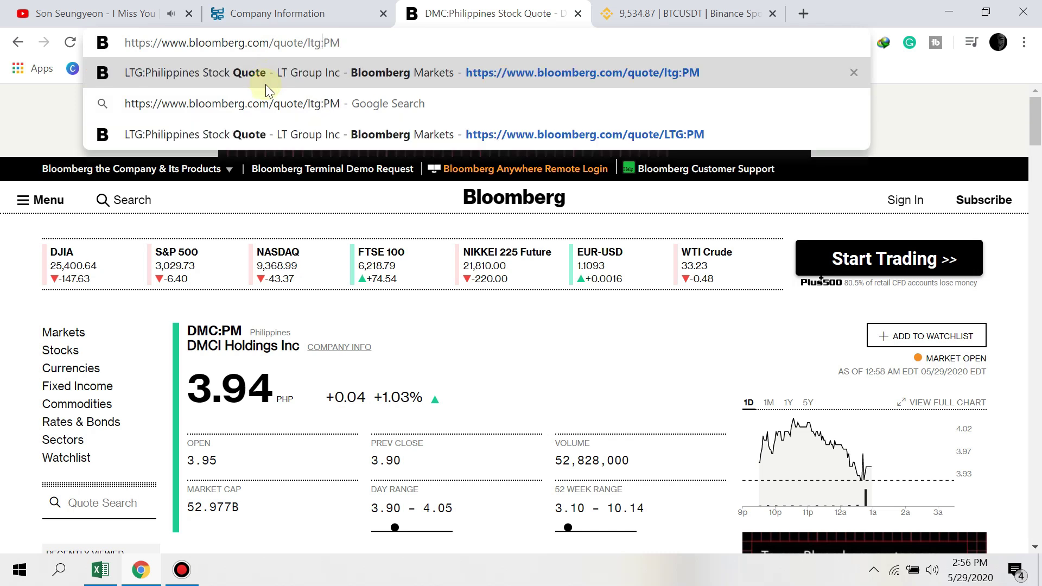
{"action": "left_click", "coordinate": [322, 76]}
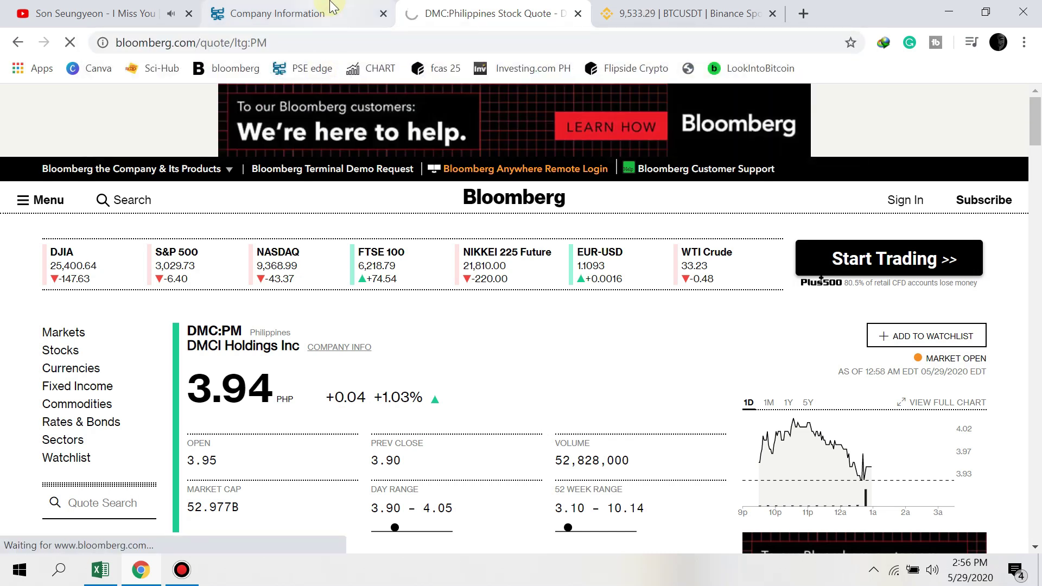
{"action": "left_click", "coordinate": [288, 7]}
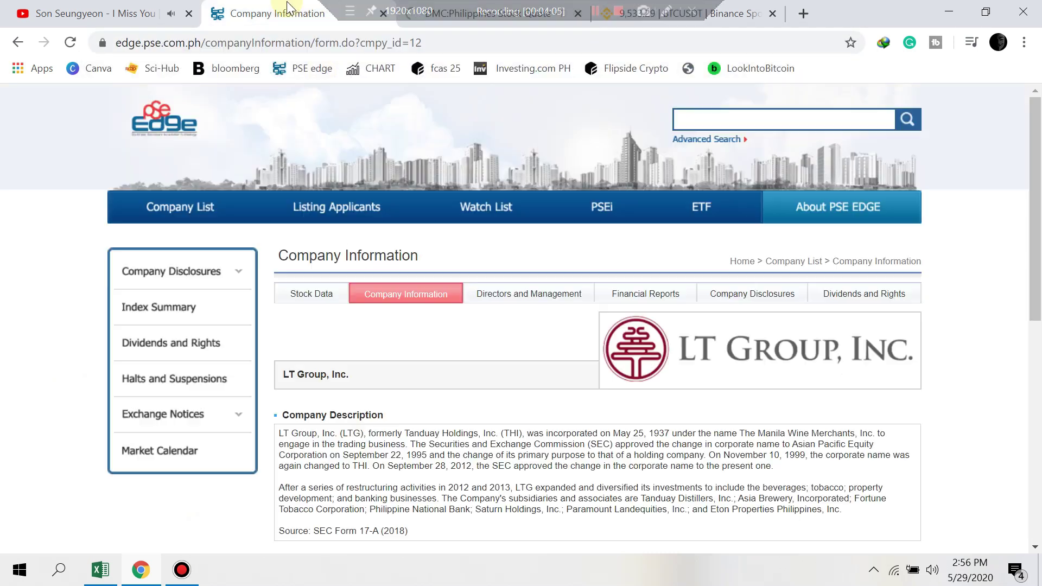
{"action": "left_click", "coordinate": [655, 297]}
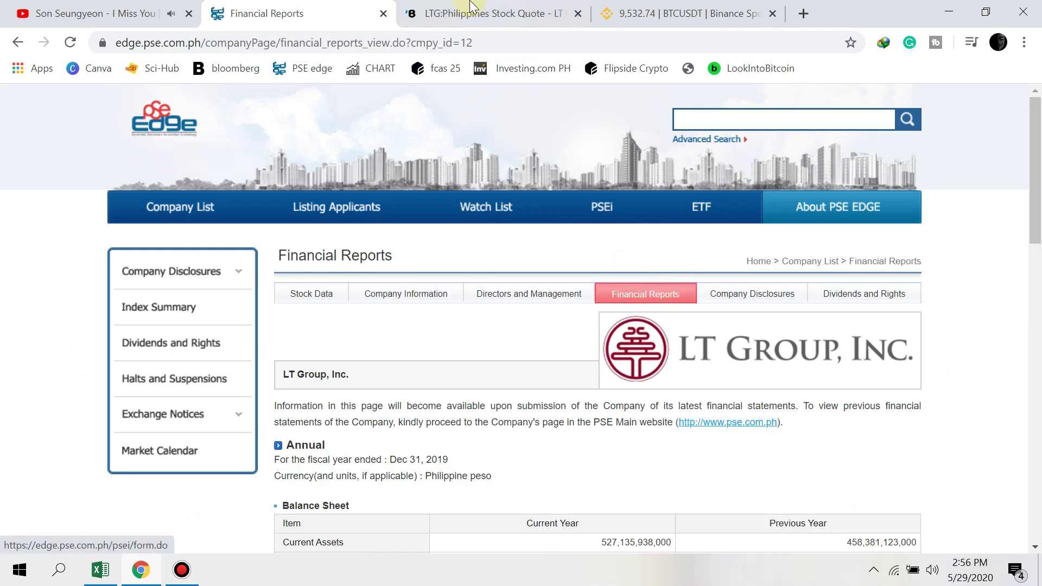
Check LT Group's price on its Bloomberg quote page and enter 7.88 as the current stock price in J5 of the Excel workbook.
{"action": "left_click", "coordinate": [472, 13]}
{"action": "scroll", "coordinate": [491, 287], "scroll_direction": "down", "scroll_amount": 3}
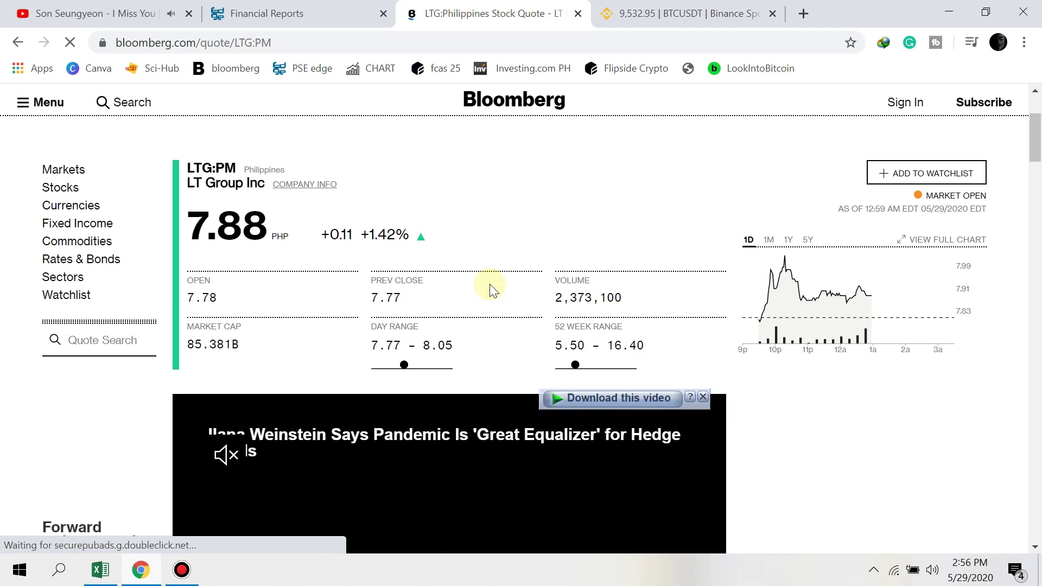
{"action": "key", "text": "alt+Tab"}
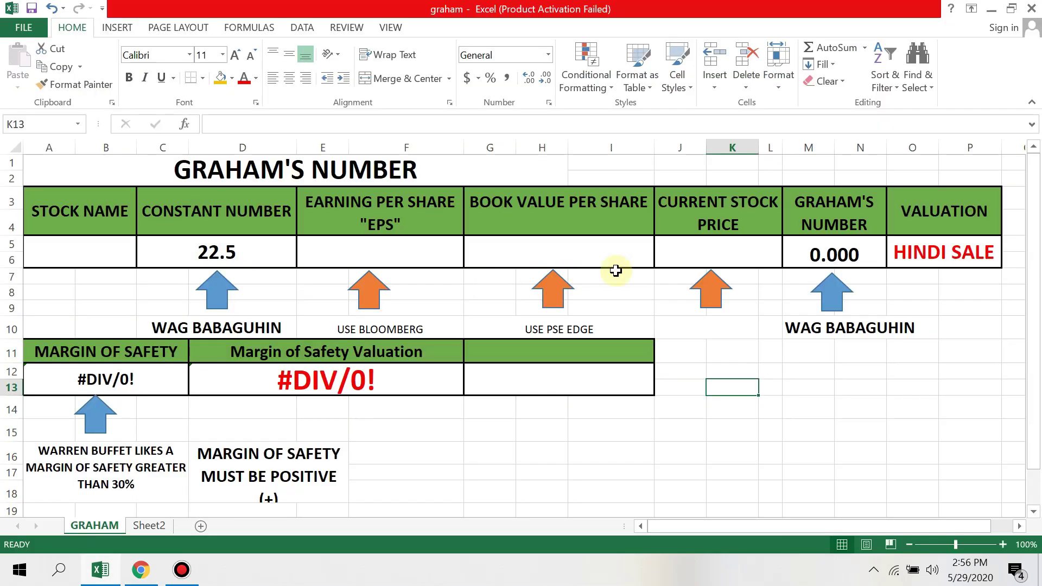
{"action": "key", "text": "alt+Tab"}
{"action": "key", "text": "alt+Tab"}
{"action": "left_click", "coordinate": [716, 248]}
{"action": "type", "text": "7.88"}
Look up LT Group's EPS in Bloomberg's Key Statistics and enter 2.3 as the earning per share in E5.
{"action": "left_click", "coordinate": [399, 254]}
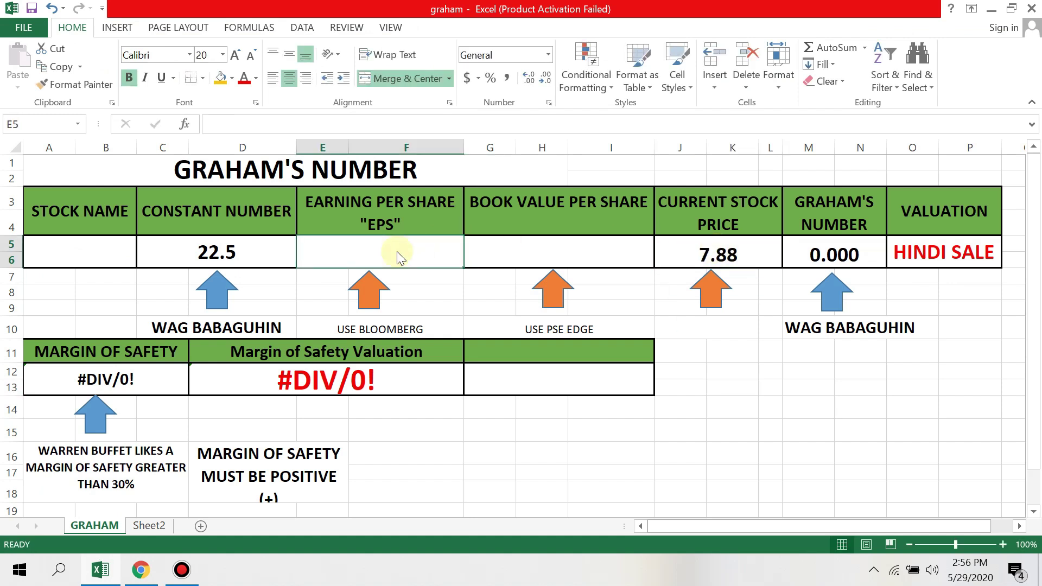
{"action": "key", "text": "alt+Tab"}
{"action": "scroll", "coordinate": [493, 269], "scroll_direction": "down", "scroll_amount": 10}
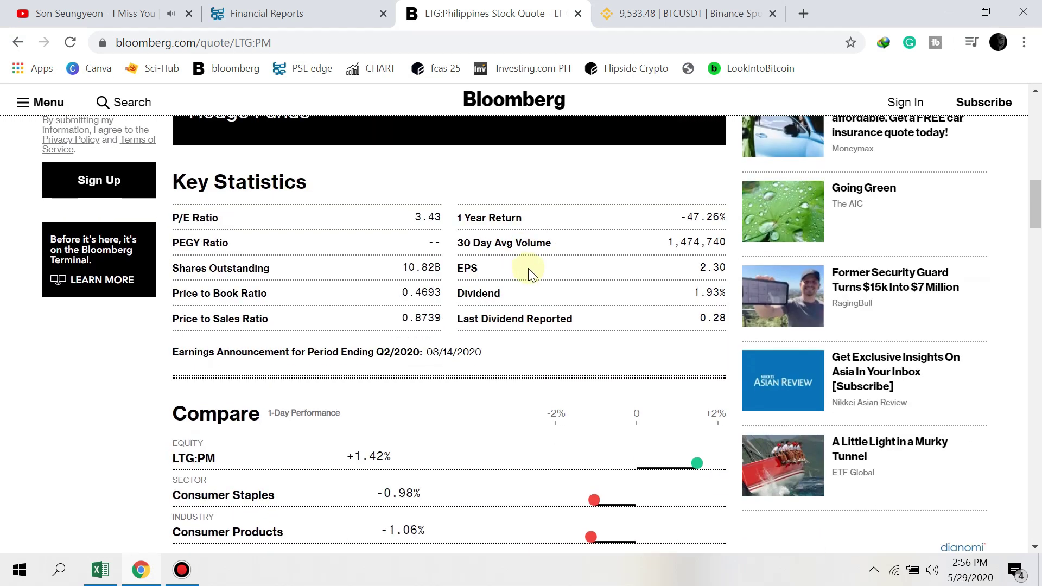
{"action": "key", "text": "alt+Tab"}
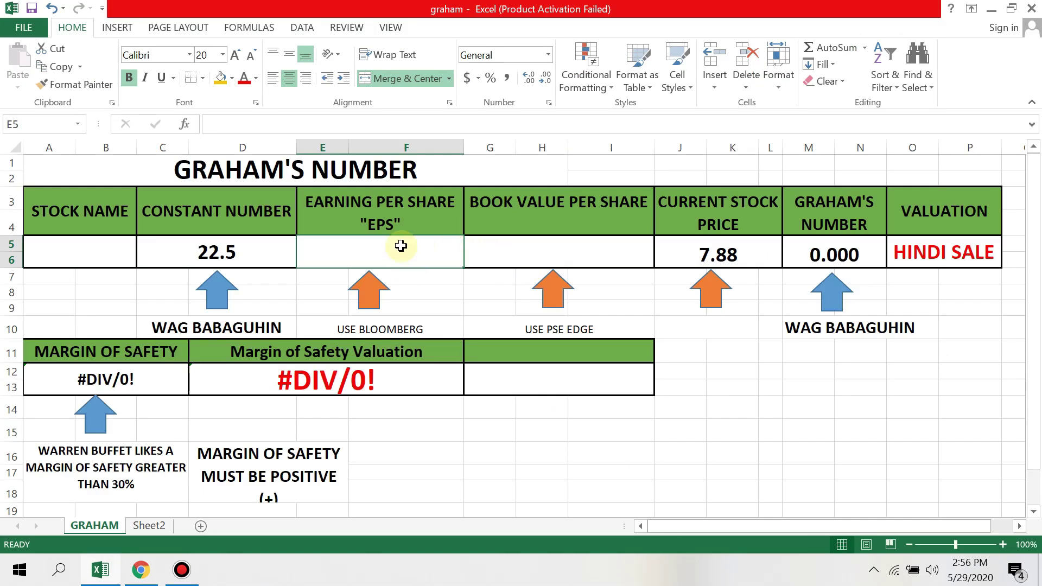
{"action": "type", "text": "2.3"}
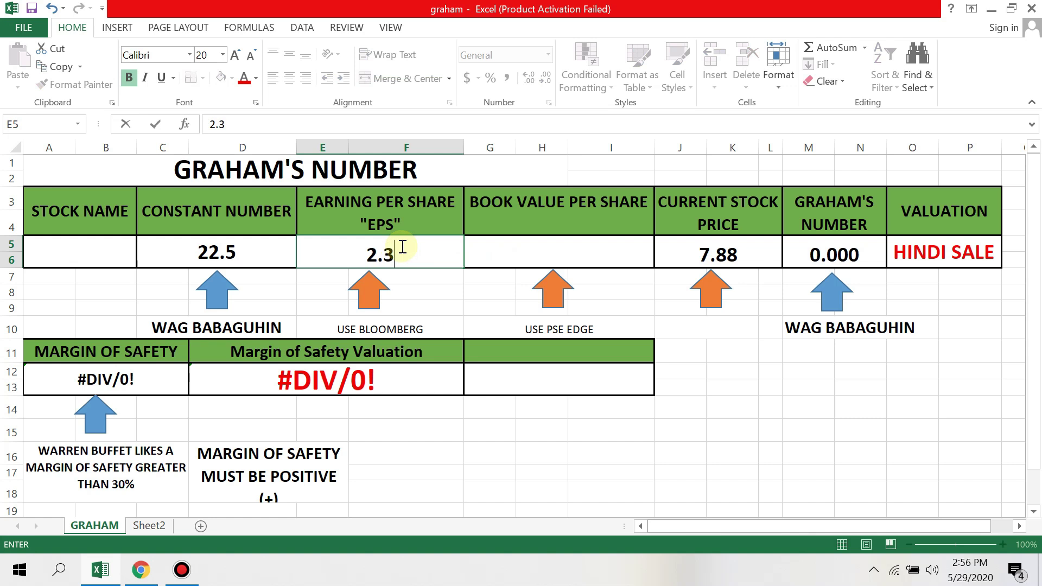
{"action": "key", "text": "alt+Tab"}
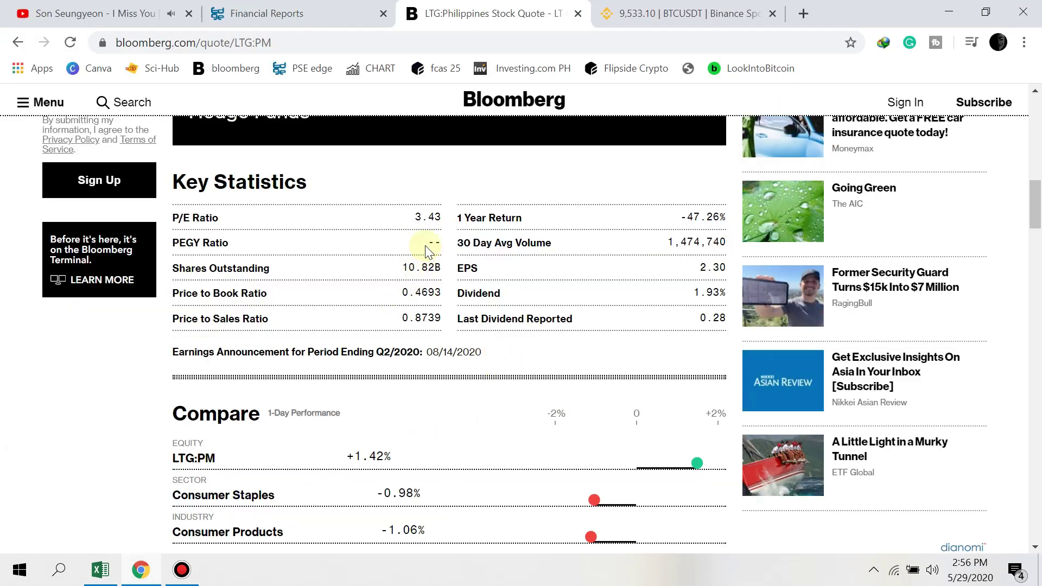
{"action": "key", "text": "alt+Tab"}
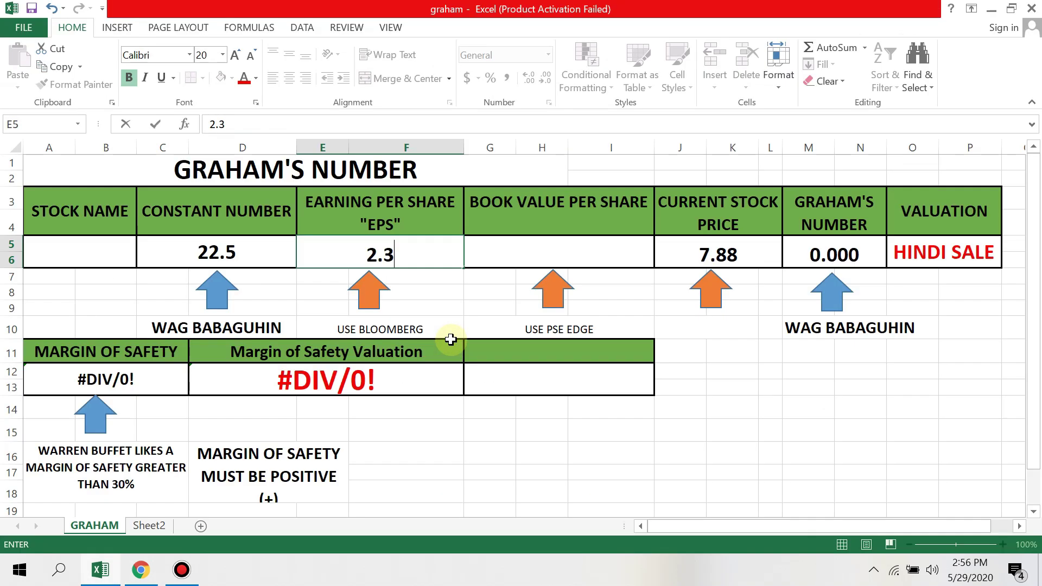
Find LT Group's book value per share in the PSE Edge quarterly balance sheet and enter 16.79 in G5 of the workbook.
{"action": "left_click", "coordinate": [580, 252]}
{"action": "key", "text": "alt+Tab"}
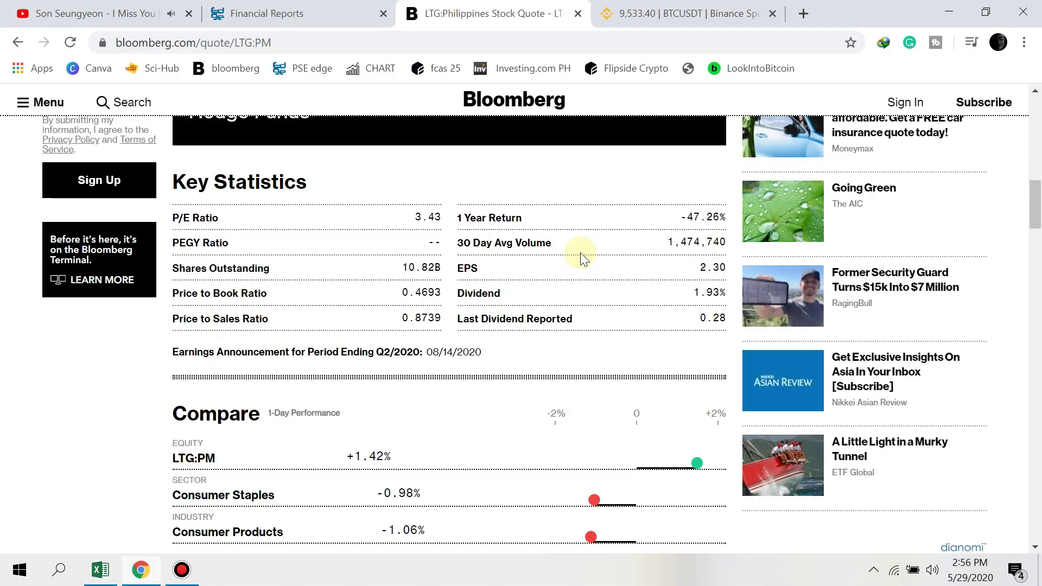
{"action": "left_click", "coordinate": [306, 13]}
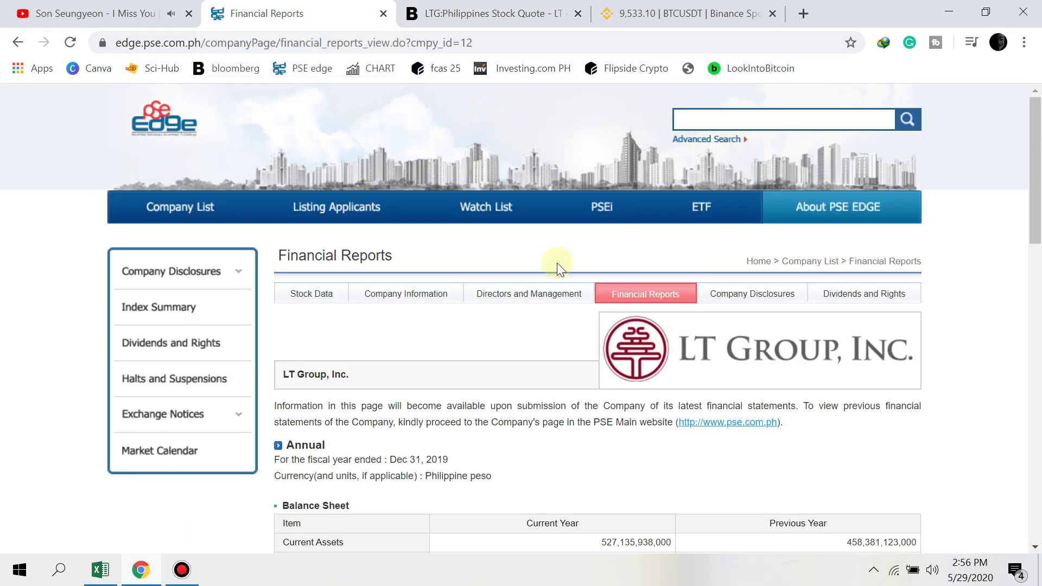
{"action": "scroll", "coordinate": [592, 296], "scroll_direction": "down", "scroll_amount": 6}
{"action": "scroll", "coordinate": [559, 332], "scroll_direction": "down", "scroll_amount": 6}
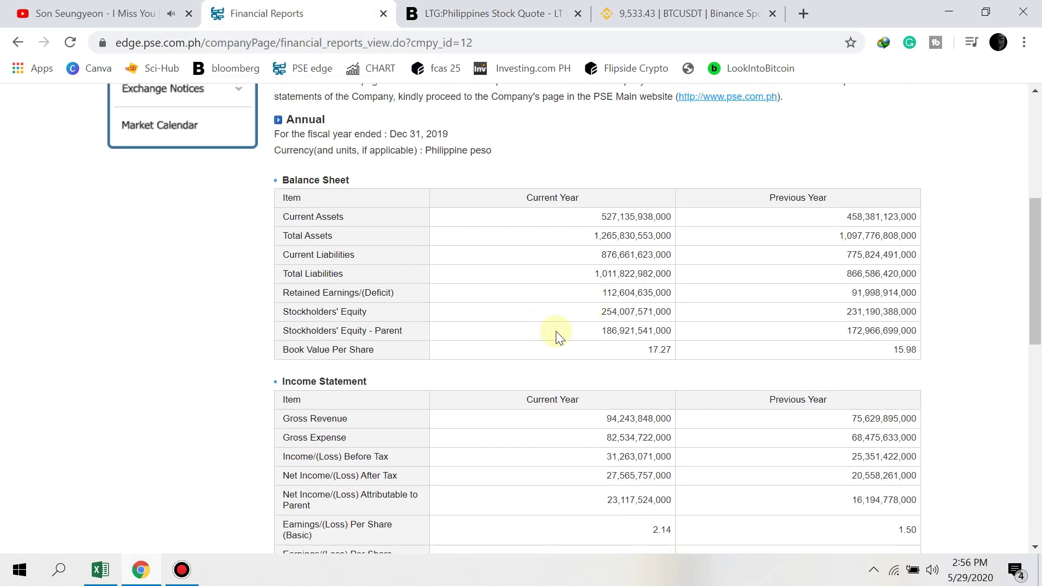
{"action": "scroll", "coordinate": [564, 332], "scroll_direction": "down", "scroll_amount": 2}
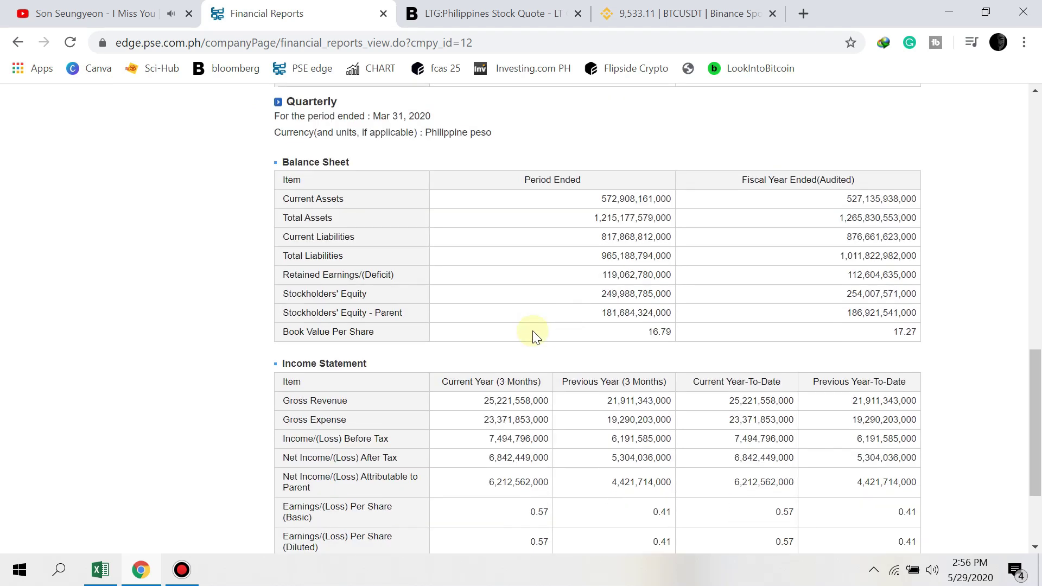
{"action": "key", "text": "alt+Tab"}
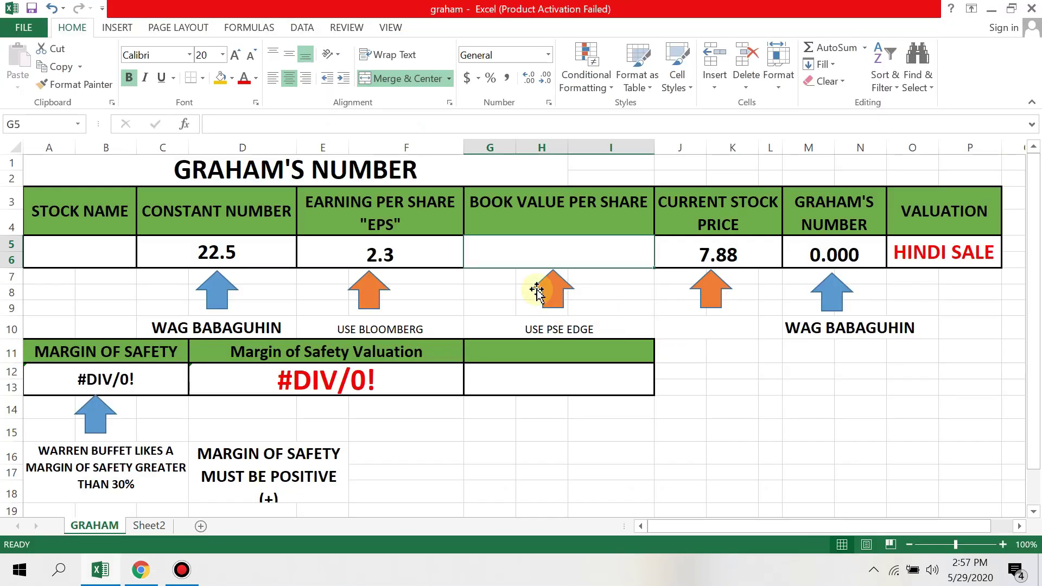
{"action": "left_click", "coordinate": [533, 252]}
{"action": "type", "text": "1"}
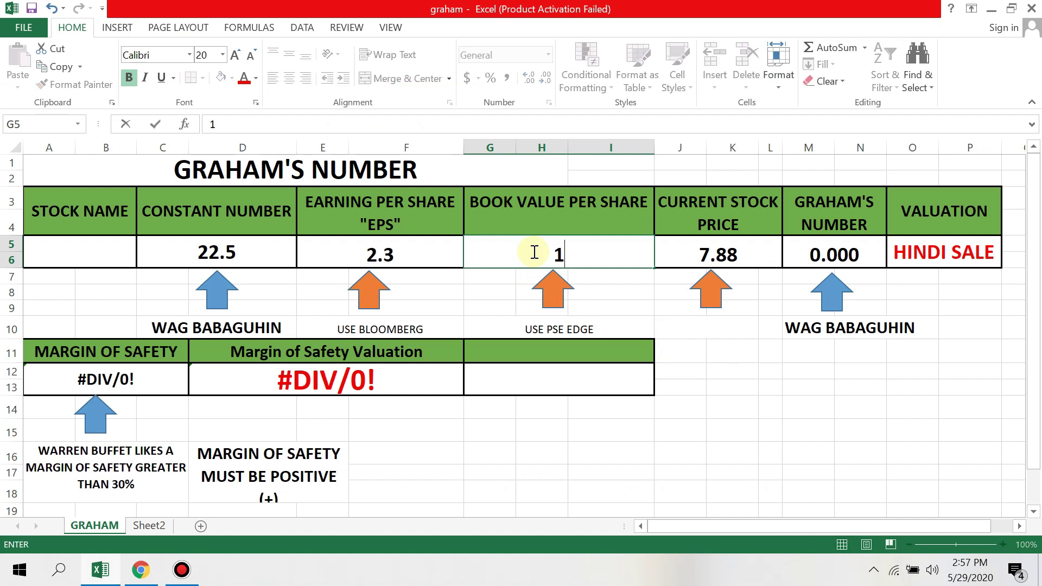
{"action": "type", "text": "6.79"}
{"action": "left_click", "coordinate": [564, 427]}
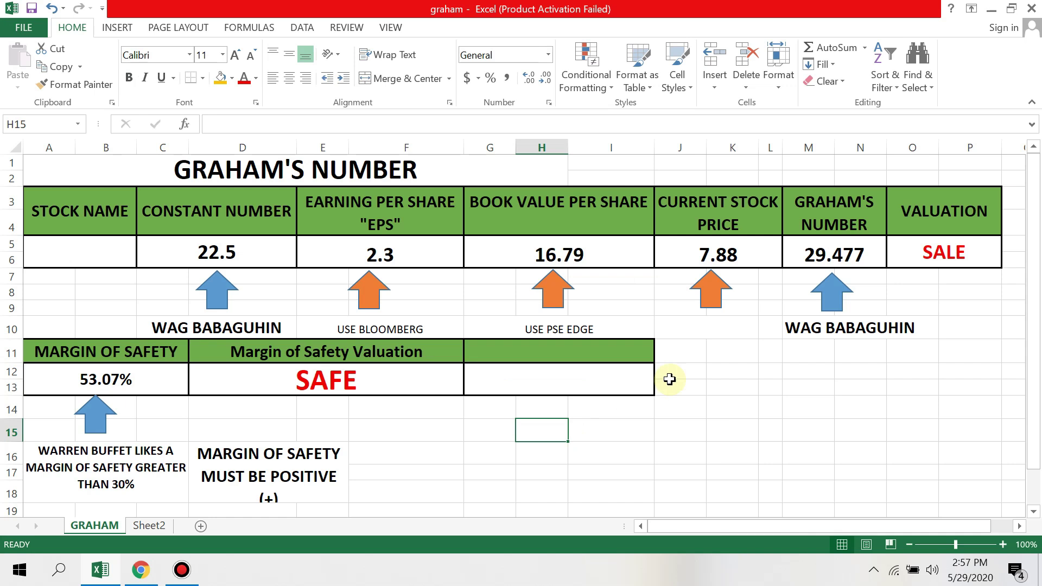
Review LT Group's book value and price, the Graham's number, valuation, margin of safety and margin of safety valuation cells.
{"action": "left_click", "coordinate": [545, 251]}
{"action": "left_click", "coordinate": [727, 253]}
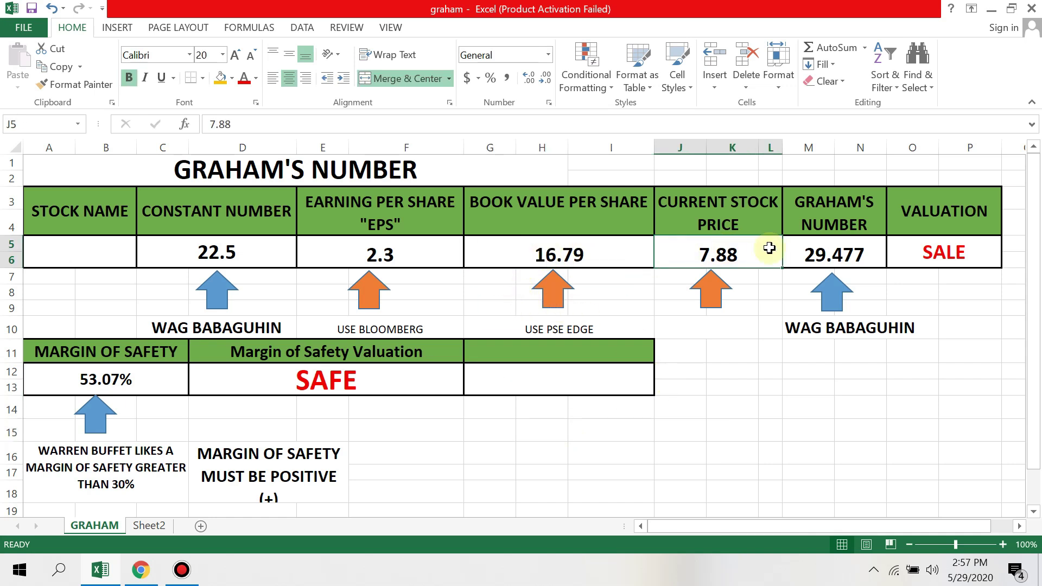
{"action": "left_click", "coordinate": [850, 251]}
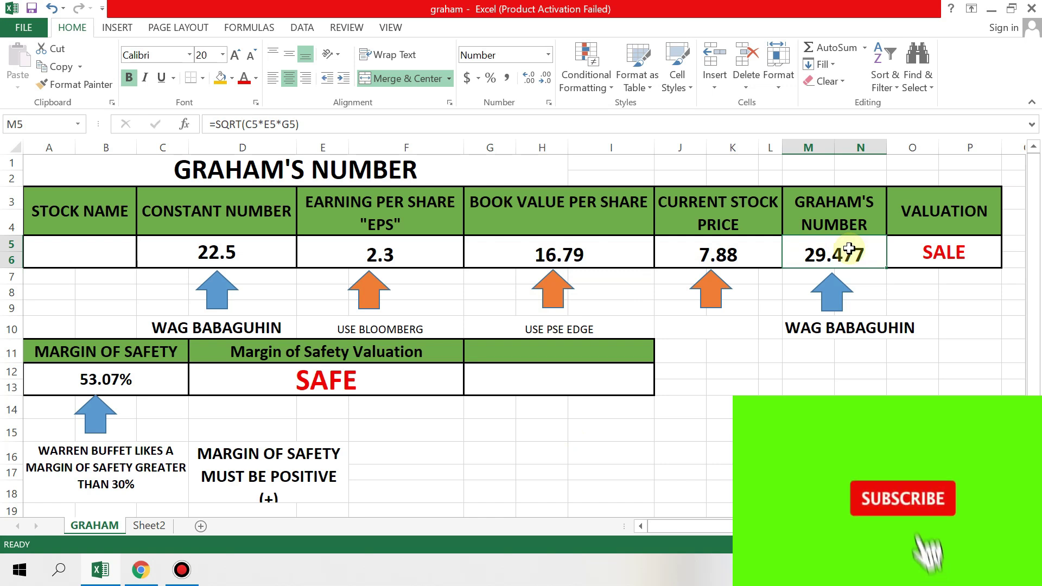
{"action": "left_click", "coordinate": [943, 255]}
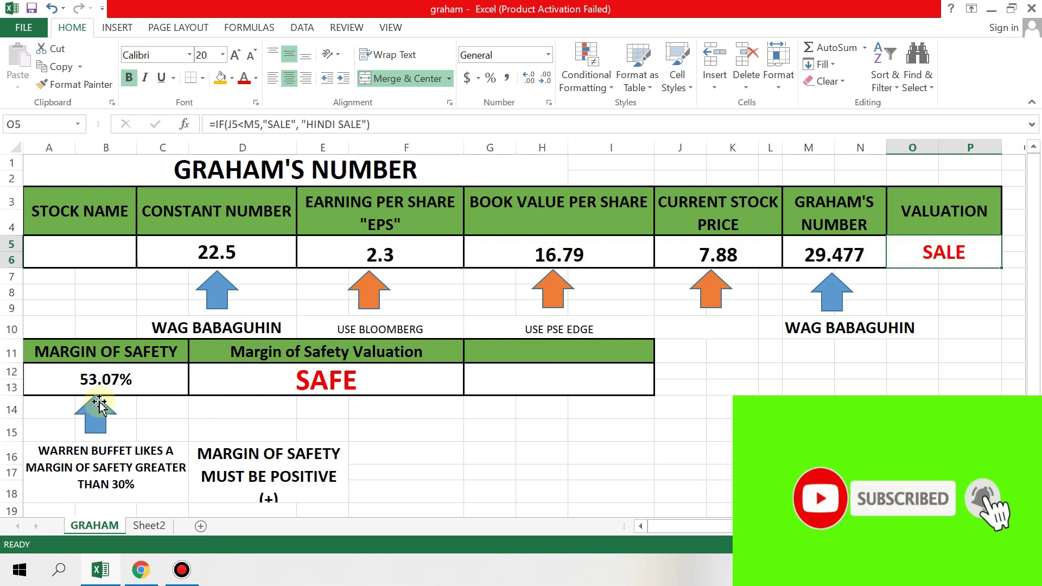
{"action": "left_click", "coordinate": [71, 387]}
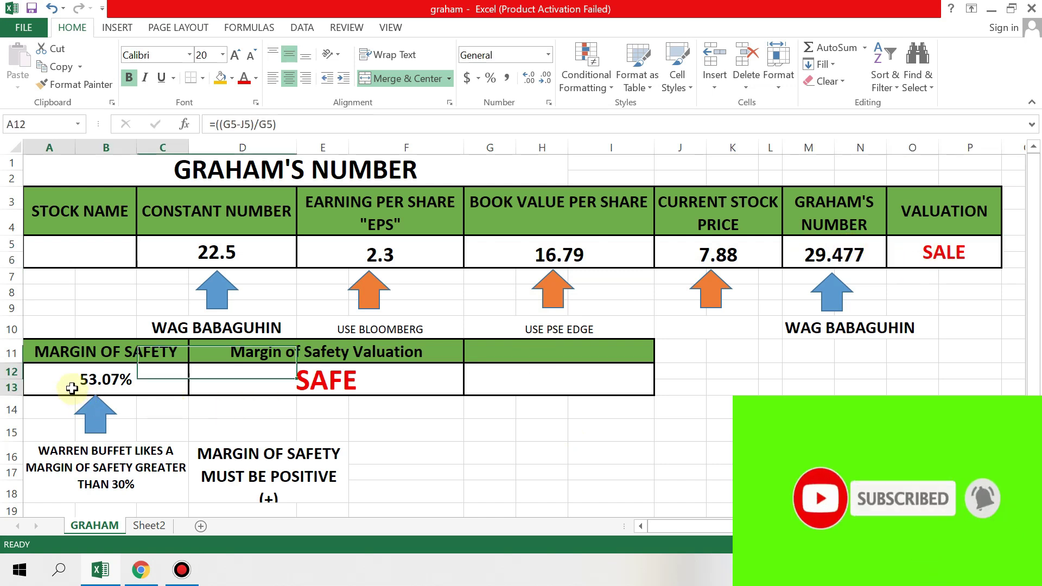
{"action": "left_click", "coordinate": [302, 379]}
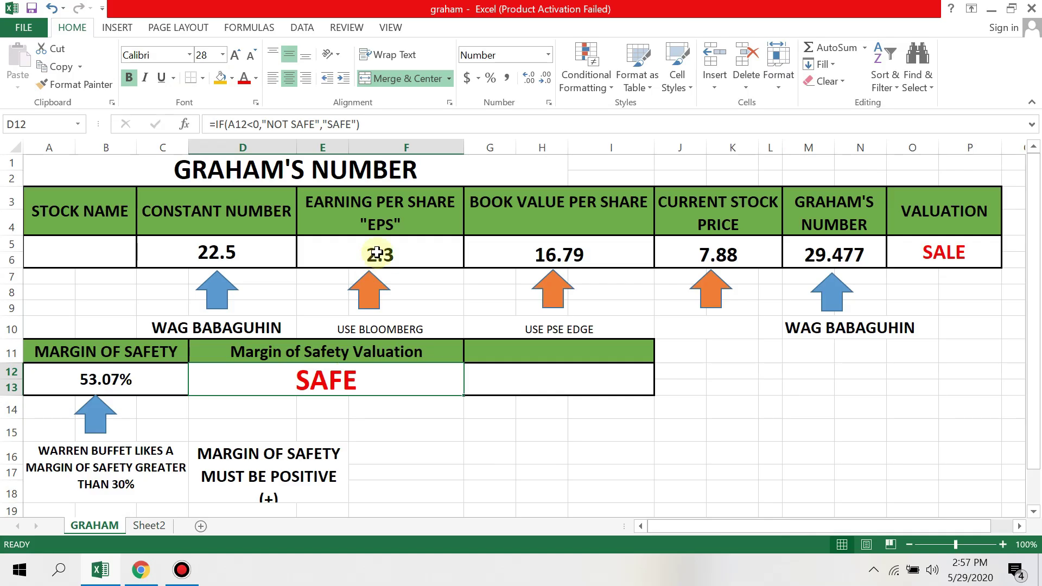
Clear LT Group's earning per share, book value per share and current stock price from row 5.
{"action": "left_click", "coordinate": [379, 254]}
{"action": "left_click", "coordinate": [559, 253]}
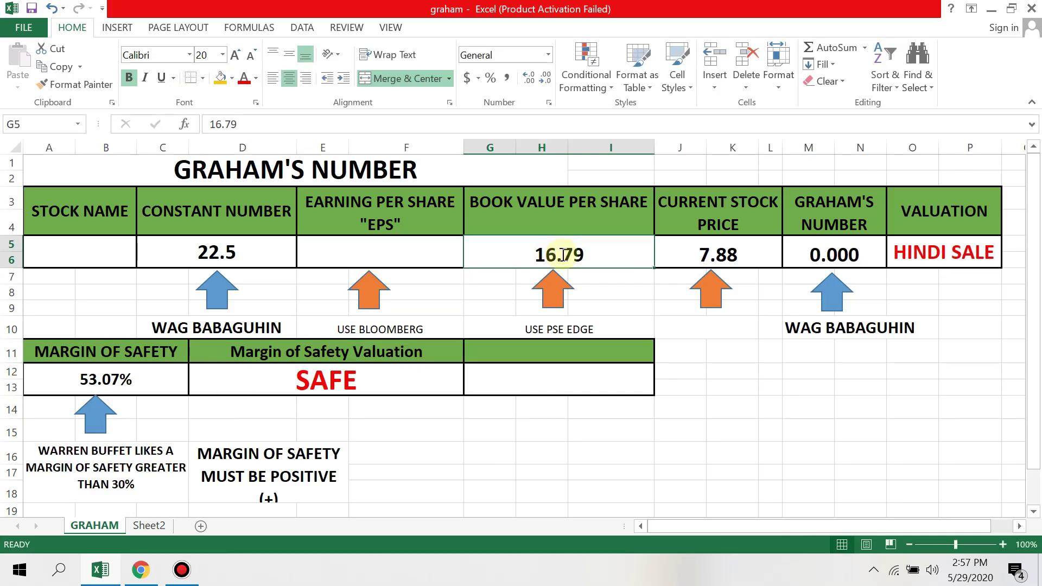
{"action": "key", "text": "BackSpace"}
{"action": "left_click", "coordinate": [698, 248]}
{"action": "key", "text": "BackSpace"}
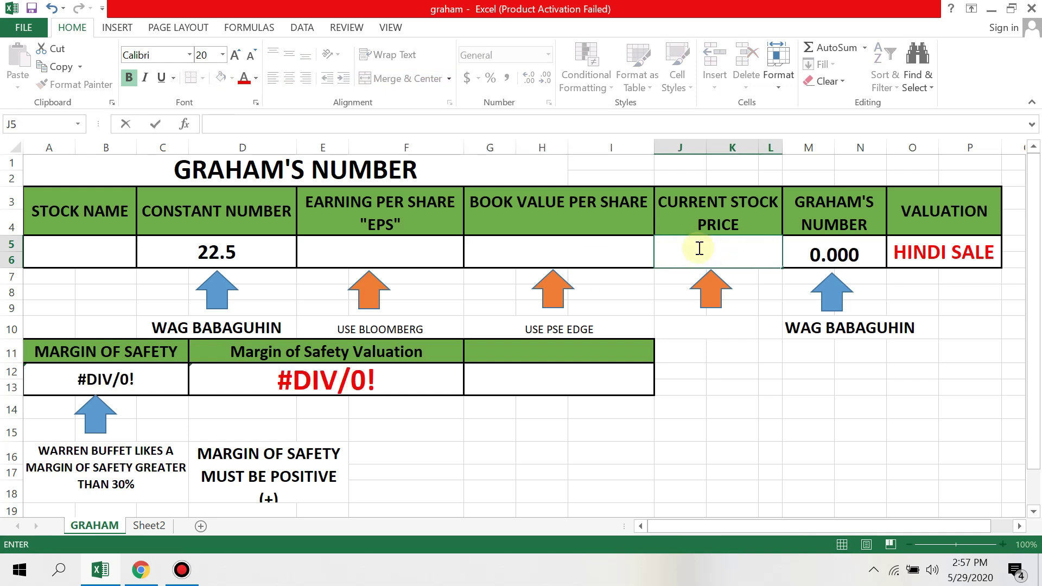
Switch to Chrome, search PSE Edge for mbt and open Metropolitan Bank & Trust Company's financial reports.
{"action": "left_click", "coordinate": [140, 570]}
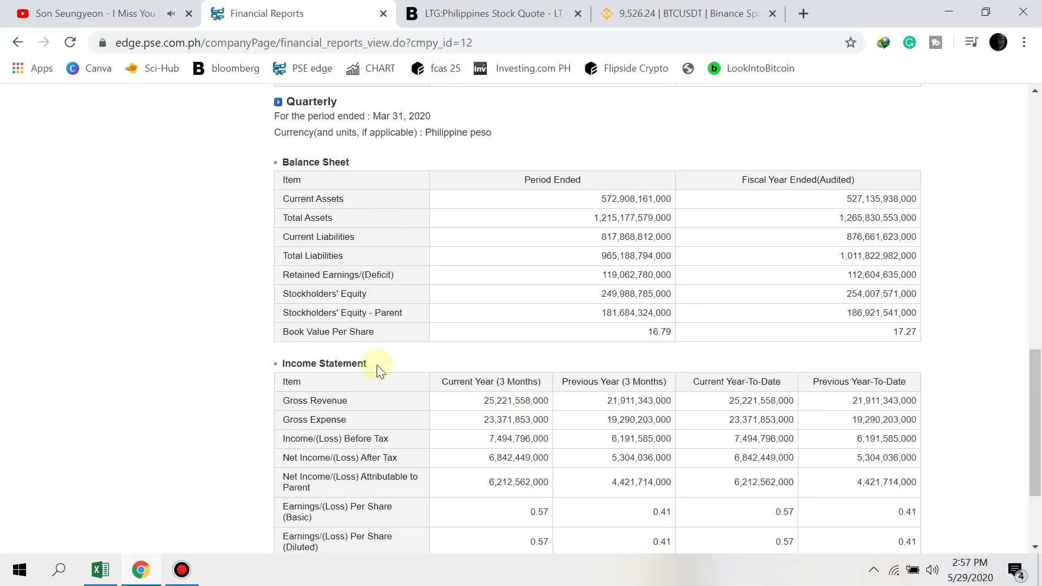
{"action": "scroll", "coordinate": [377, 365], "scroll_direction": "up", "scroll_amount": 15}
{"action": "left_click", "coordinate": [724, 114]}
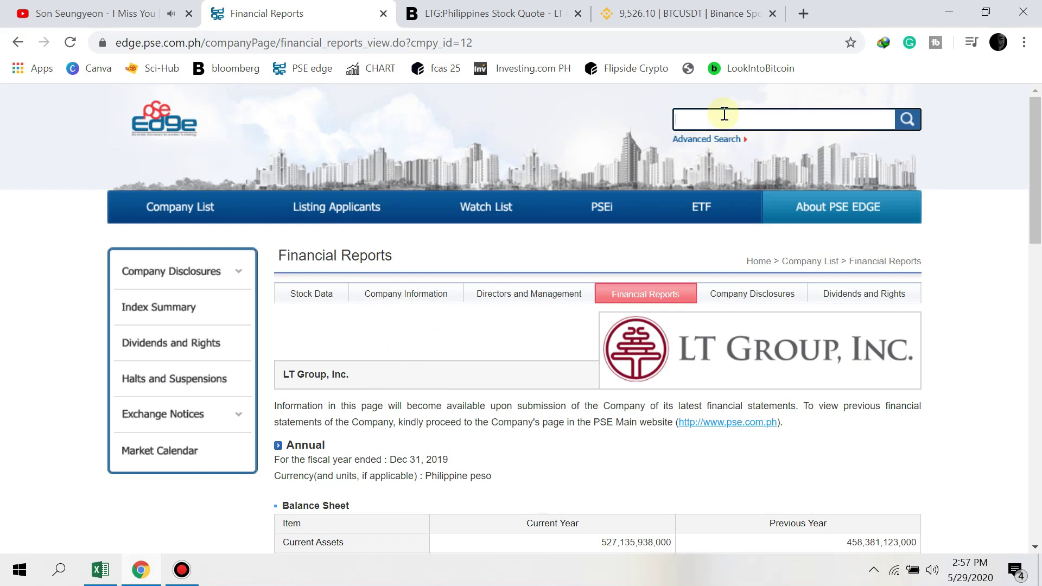
{"action": "type", "text": "mbt"}
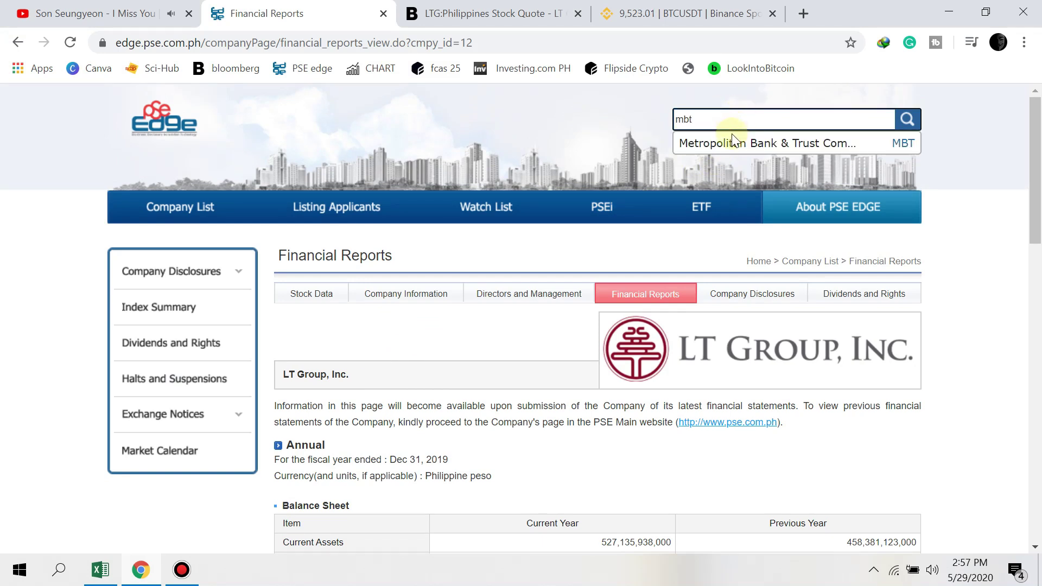
{"action": "left_click", "coordinate": [733, 138]}
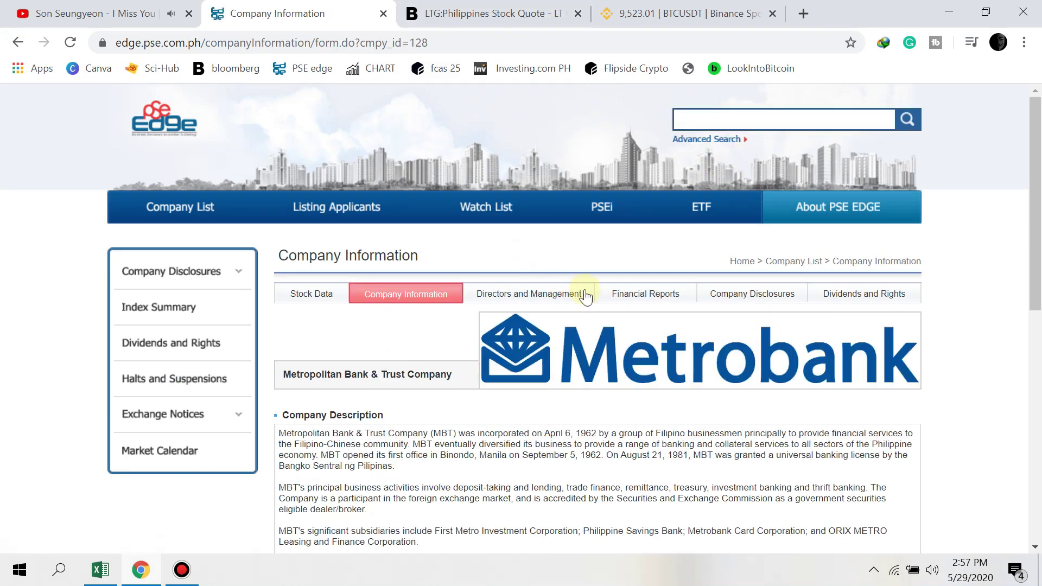
{"action": "left_click", "coordinate": [631, 304]}
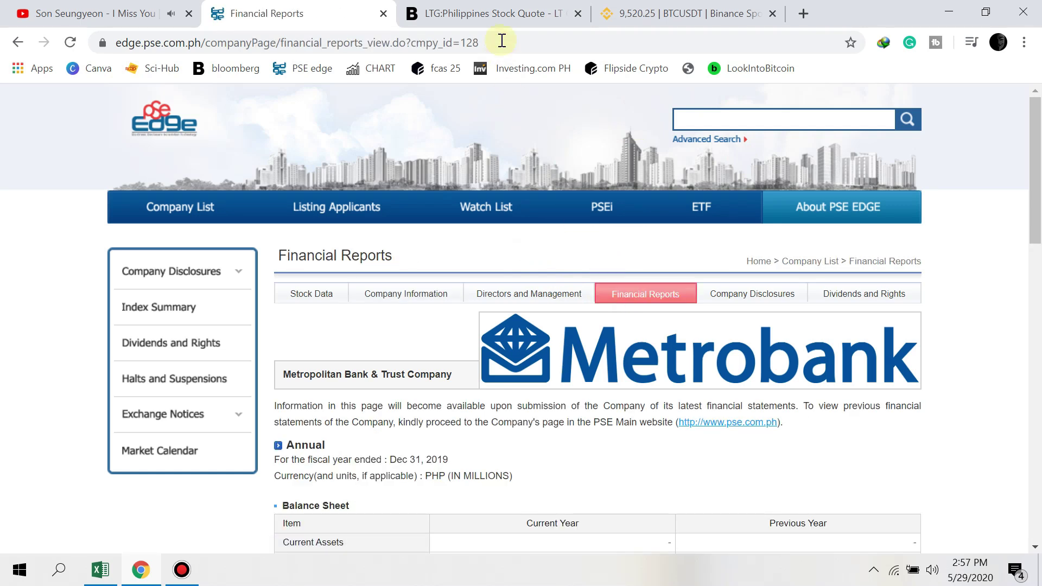
Replace the ticker in the Bloomberg quote address with MBT and load Metrobank's MBT:PM quote page.
{"action": "left_click", "coordinate": [494, 13]}
{"action": "scroll", "coordinate": [708, 267], "scroll_direction": "up", "scroll_amount": 15}
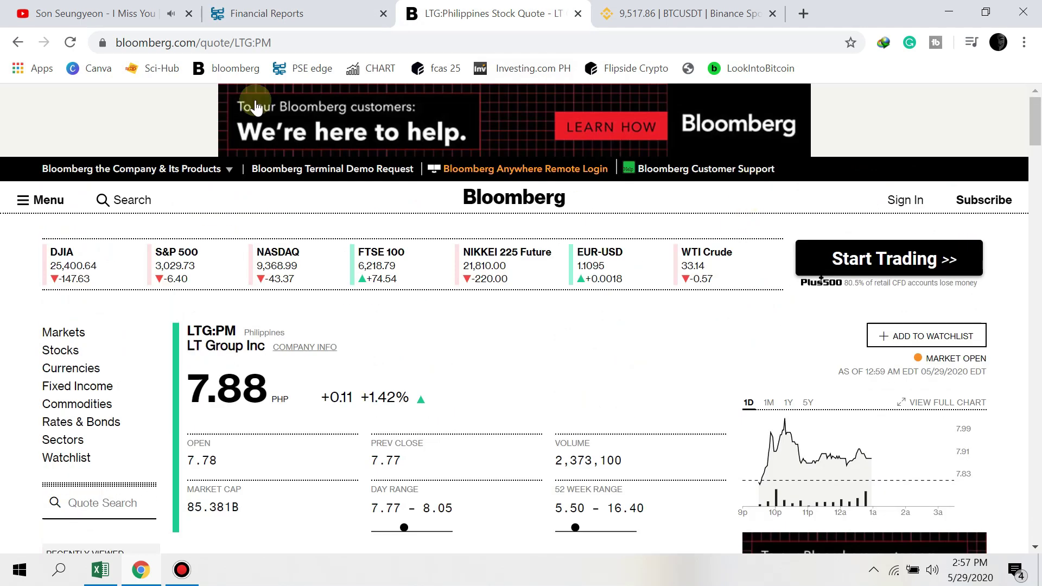
{"action": "left_click", "coordinate": [244, 44]}
{"action": "left_click", "coordinate": [250, 43]}
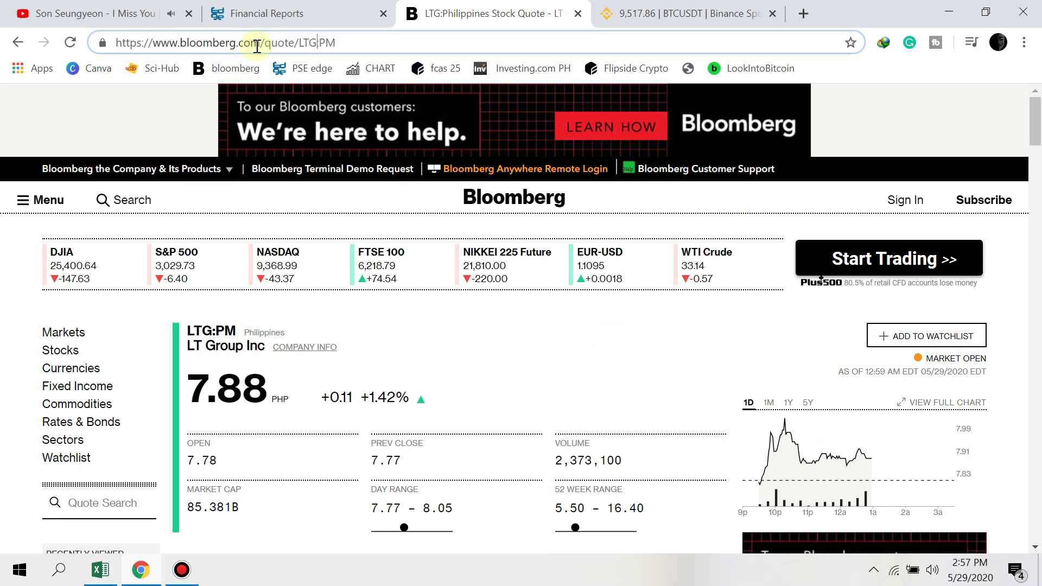
{"action": "key", "text": "BackSpace"}
{"action": "key", "text": "BackSpace"}
{"action": "key", "text": "BackSpace"}
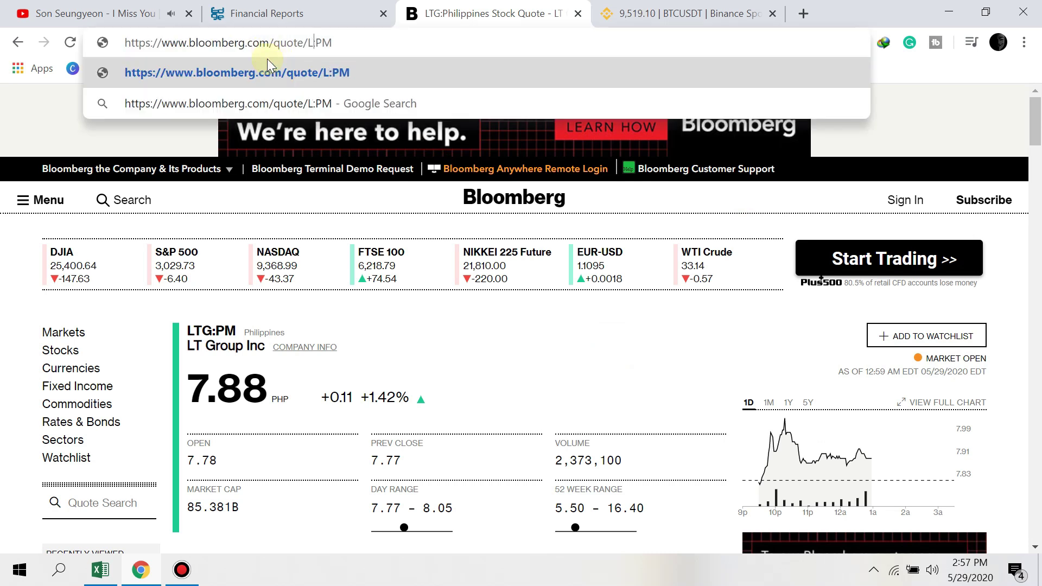
{"action": "type", "text": "mbt"}
{"action": "key", "text": "Return"}
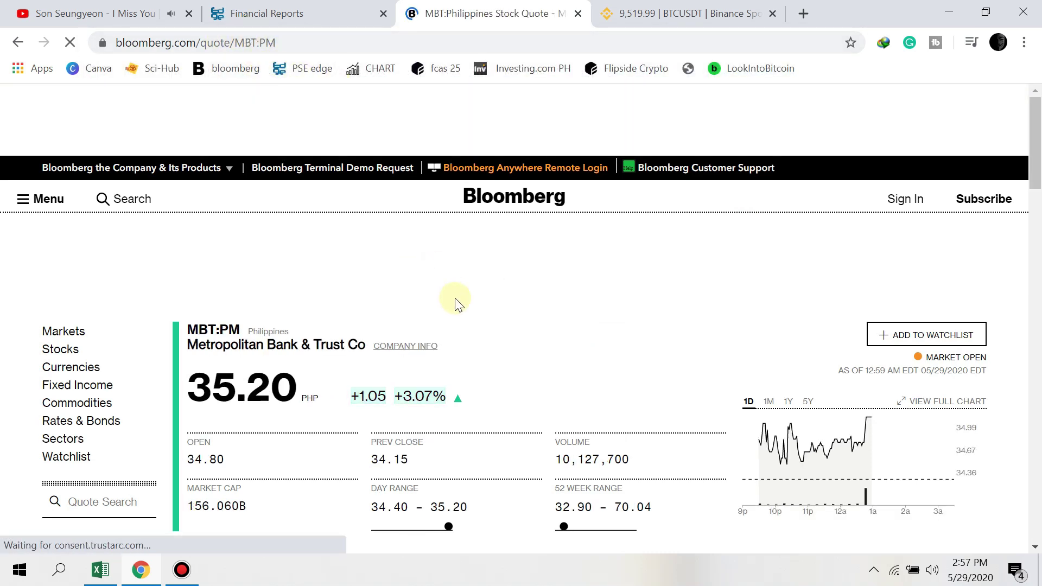
Look up Metrobank's share price on Bloomberg and enter 35.2 as the current stock price in J5 of the workbook.
{"action": "scroll", "coordinate": [456, 304], "scroll_direction": "down", "scroll_amount": 2}
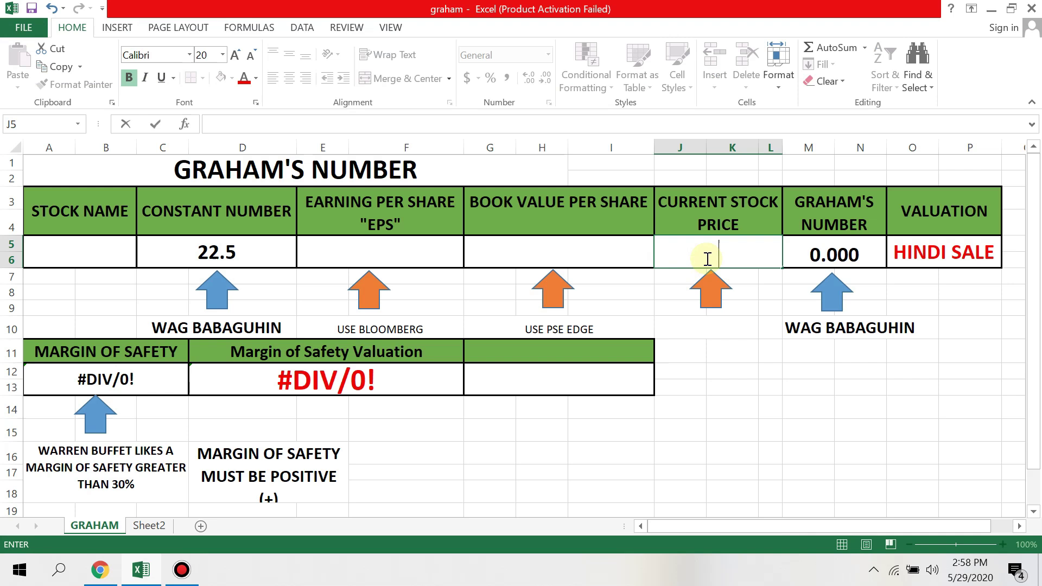
{"action": "key", "text": "alt+Tab"}
{"action": "key", "text": "alt+Tab"}
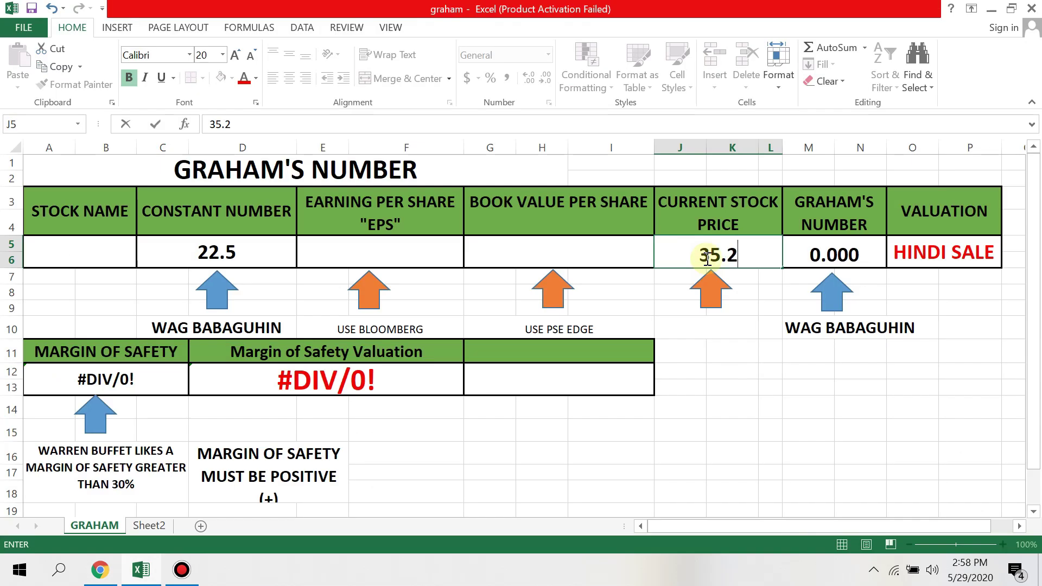
Look up Metrobank's EPS in Bloomberg's Key Statistics and enter 5.73 as the earning per share in E5.
{"action": "left_click", "coordinate": [405, 266]}
{"action": "key", "text": "alt+Tab"}
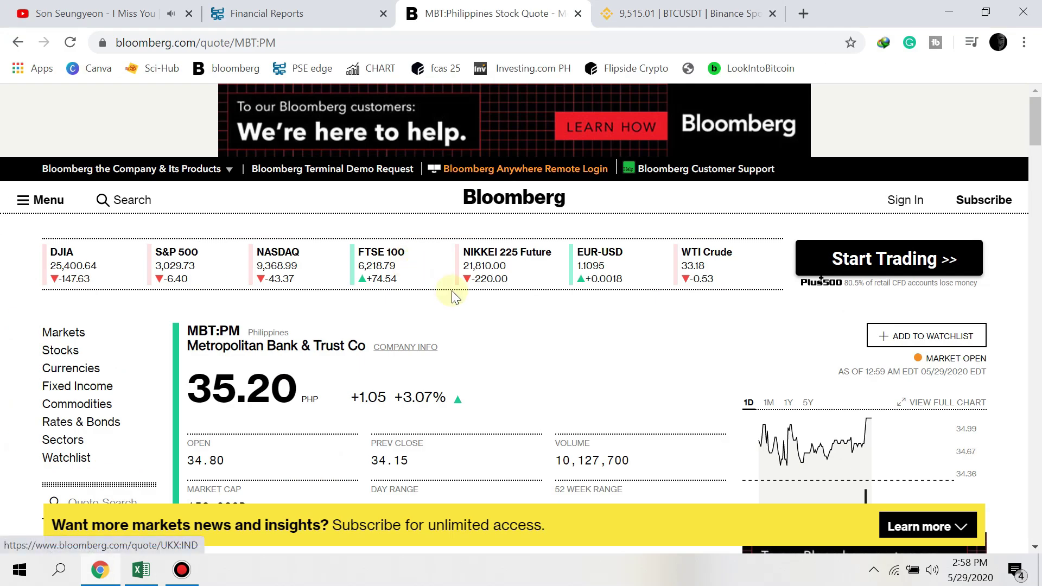
{"action": "scroll", "coordinate": [455, 296], "scroll_direction": "down", "scroll_amount": 7}
{"action": "scroll", "coordinate": [615, 315], "scroll_direction": "down", "scroll_amount": 9}
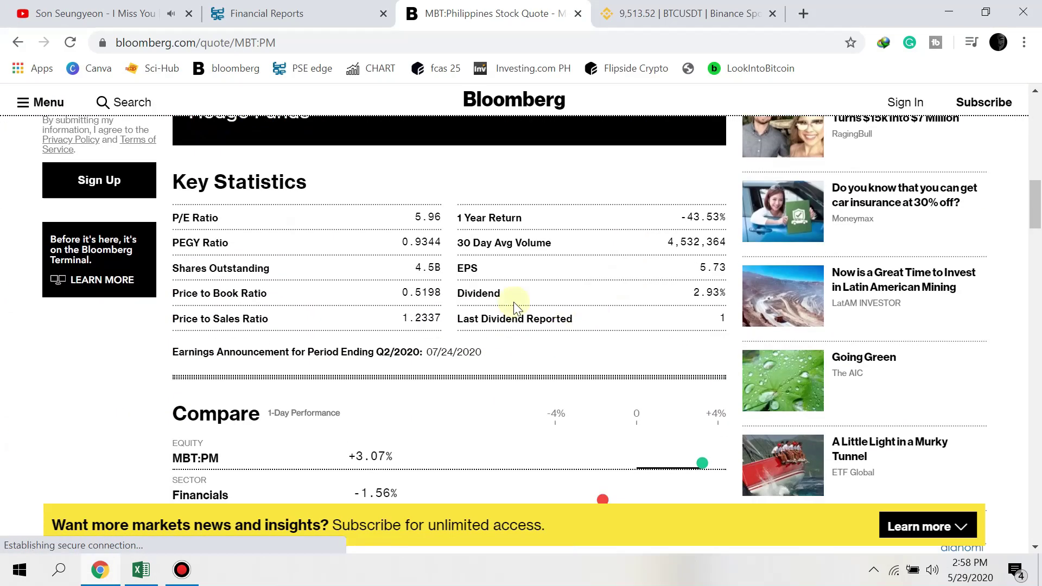
{"action": "key", "text": "alt+Tab"}
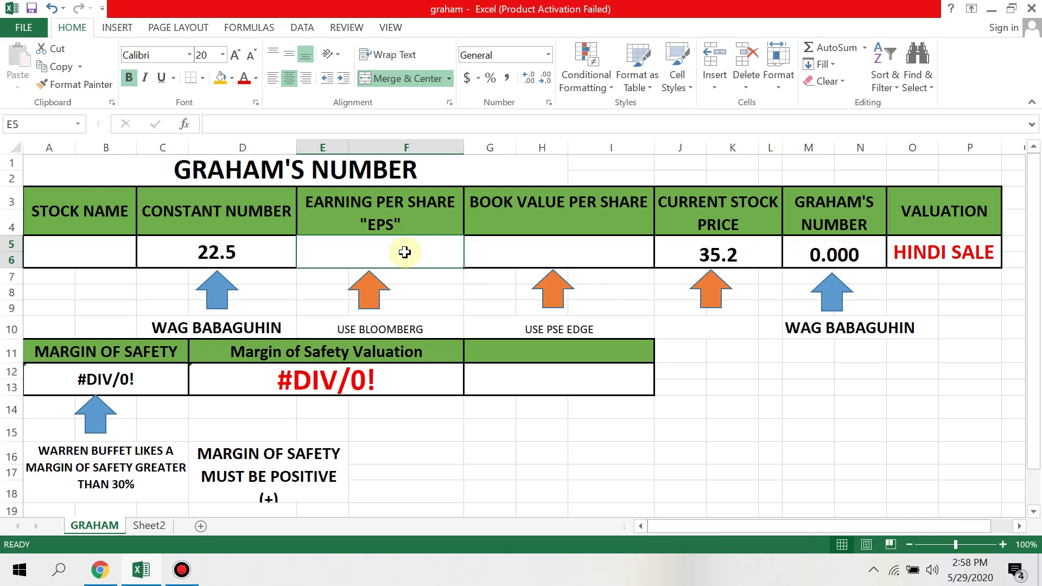
{"action": "type", "text": "5.73"}
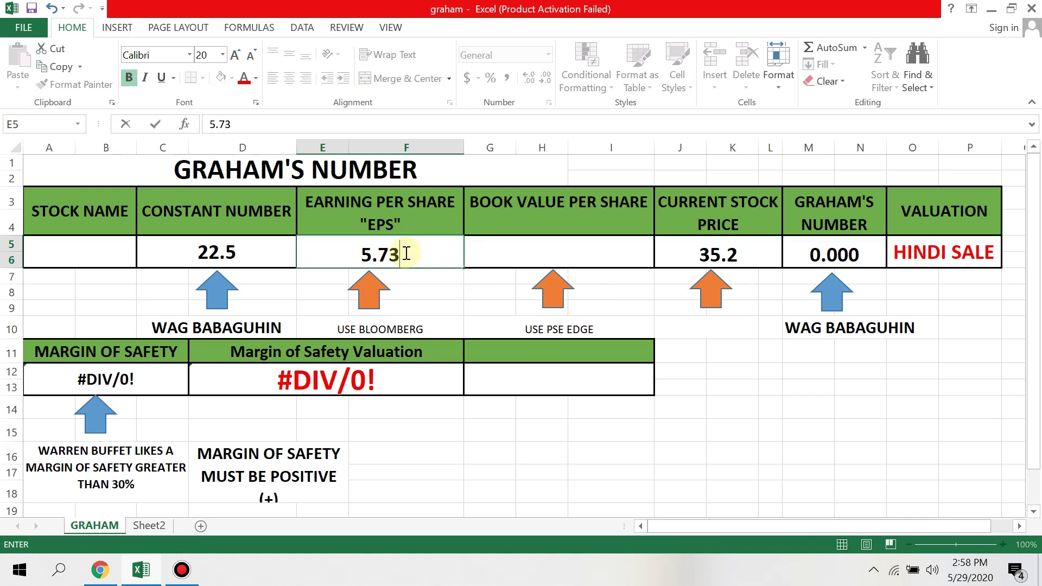
Find Metrobank's book value per share in the PSE Edge quarterly balance sheet and enter 67.73 in G5 of the workbook.
{"action": "left_click", "coordinate": [562, 251]}
{"action": "key", "text": "alt+Tab"}
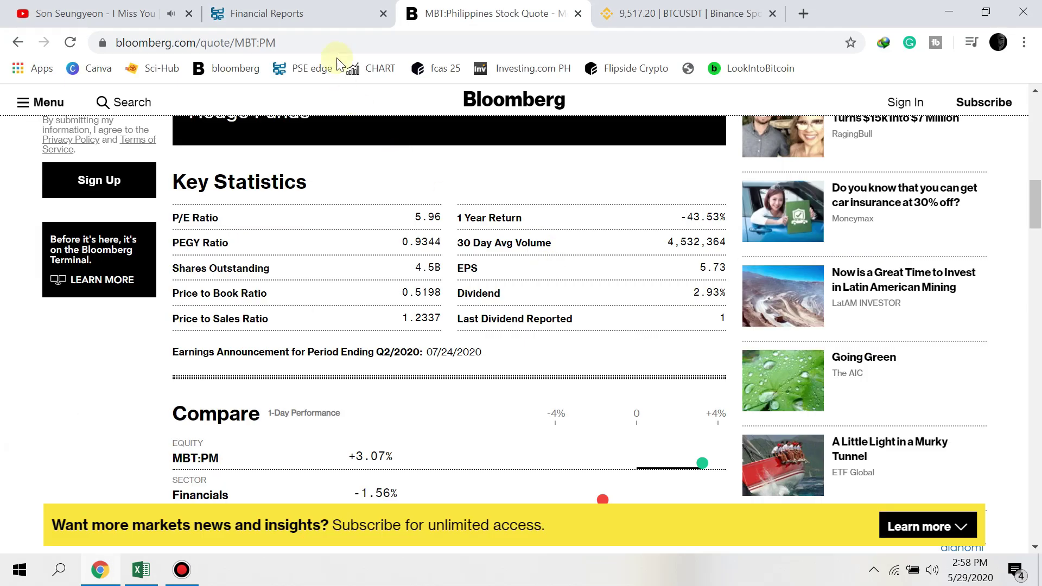
{"action": "left_click", "coordinate": [306, 11]}
{"action": "scroll", "coordinate": [556, 240], "scroll_direction": "down", "scroll_amount": 10}
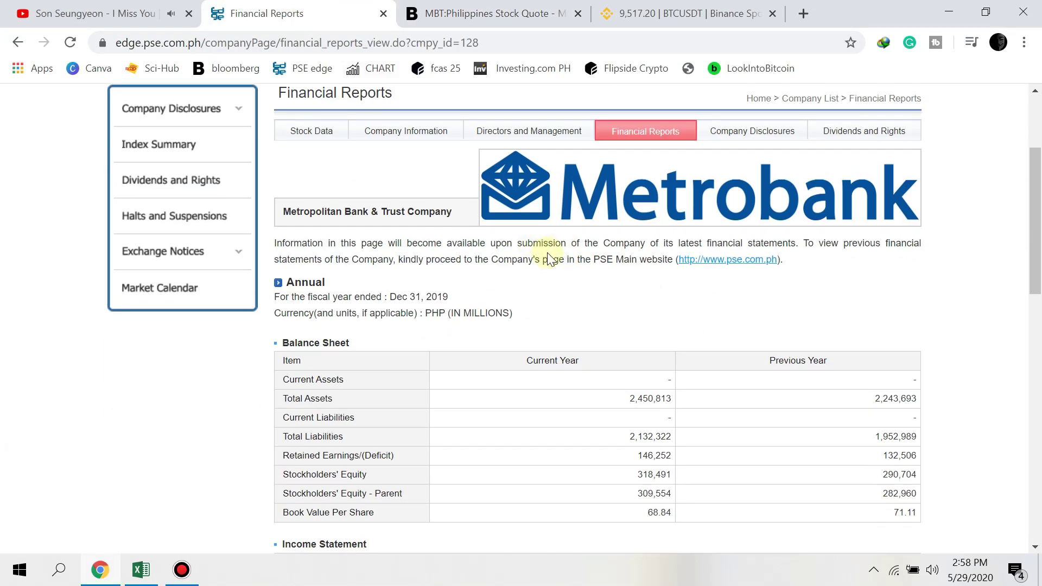
{"action": "scroll", "coordinate": [562, 279], "scroll_direction": "down", "scroll_amount": 4}
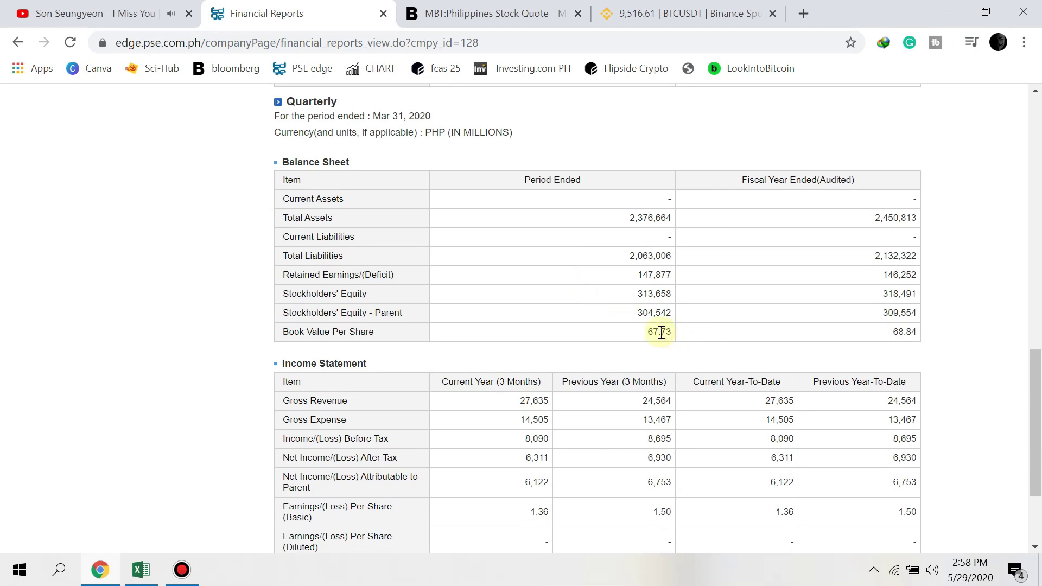
{"action": "key", "text": "alt+Tab"}
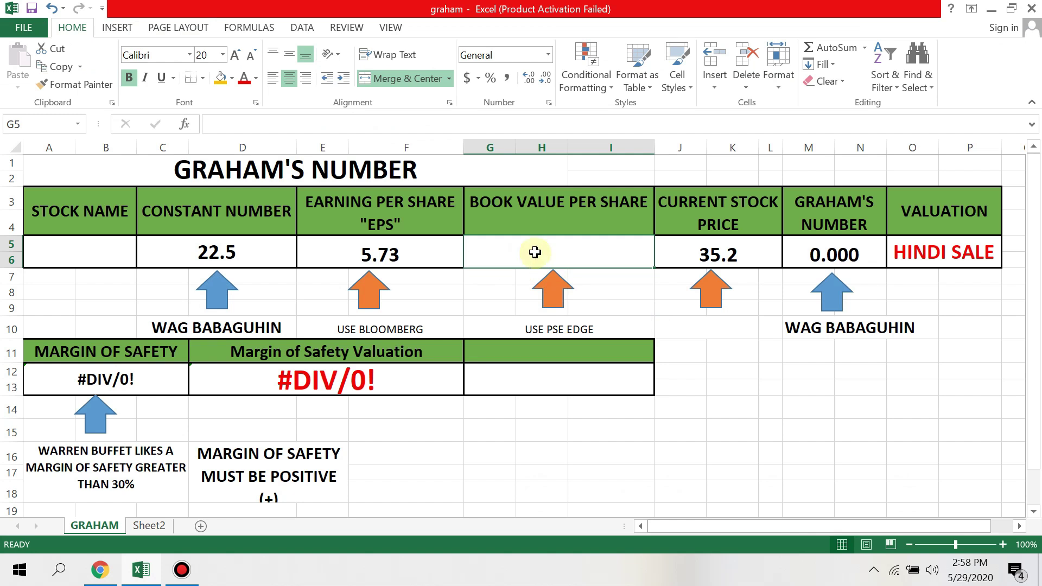
{"action": "type", "text": "67.73"}
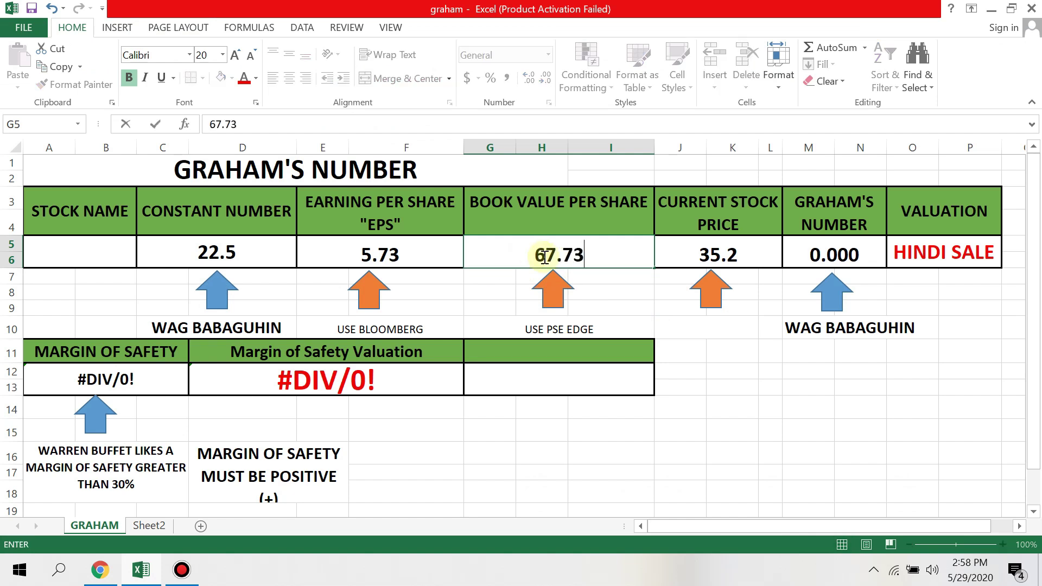
{"action": "left_click", "coordinate": [590, 431]}
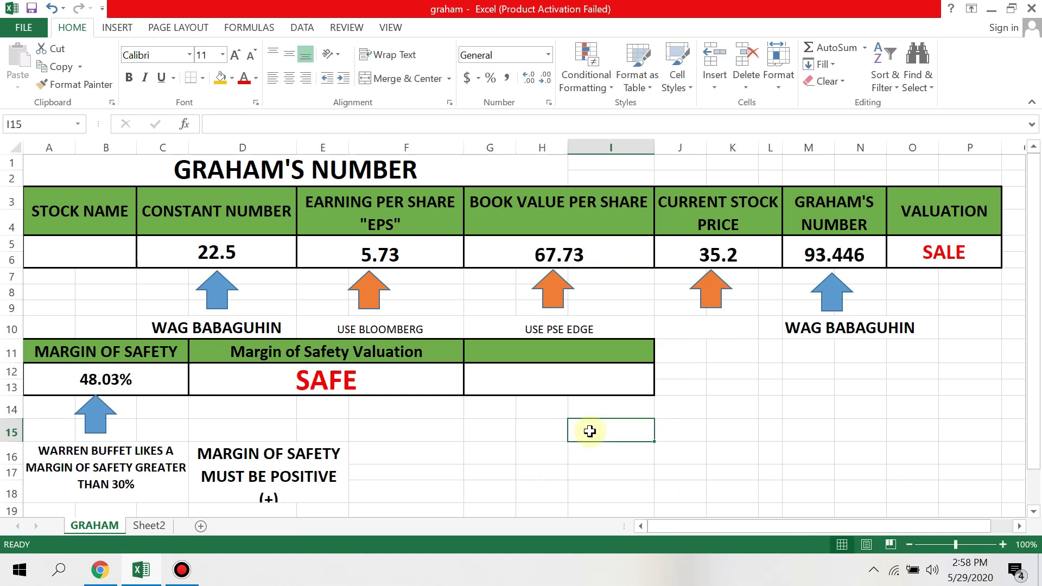
Review Metrobank's book value, stock price, Graham's number, valuation, margin of safety and margin of safety valuation cells.
{"action": "left_click", "coordinate": [611, 251]}
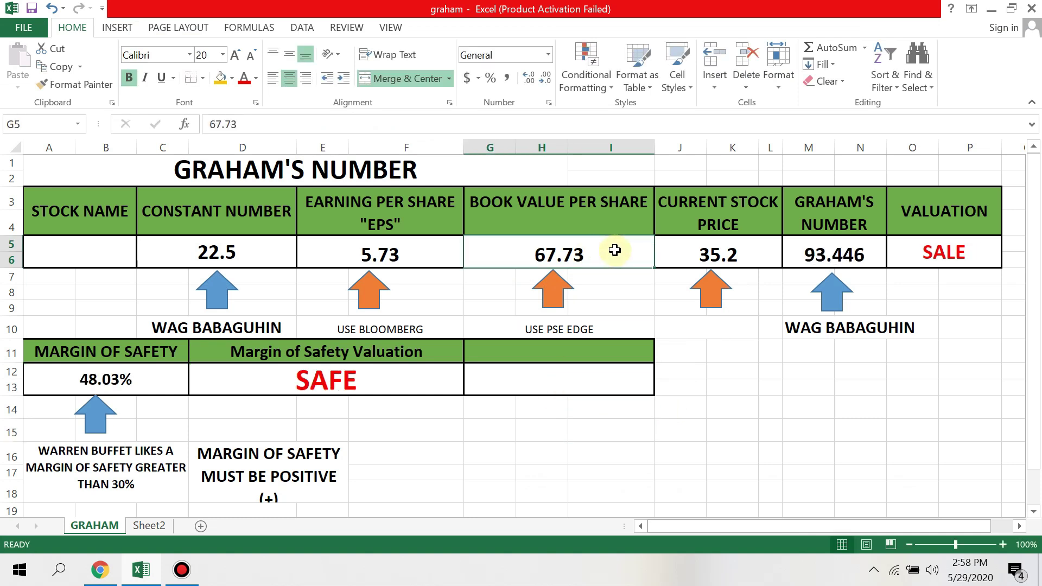
{"action": "left_click", "coordinate": [721, 254]}
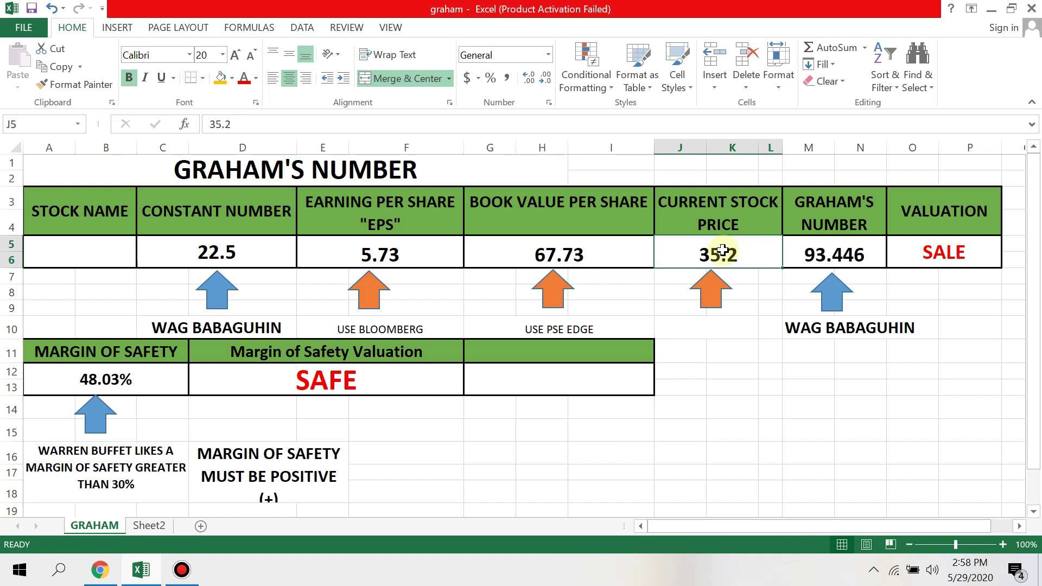
{"action": "left_click", "coordinate": [832, 256]}
{"action": "left_click", "coordinate": [912, 260]}
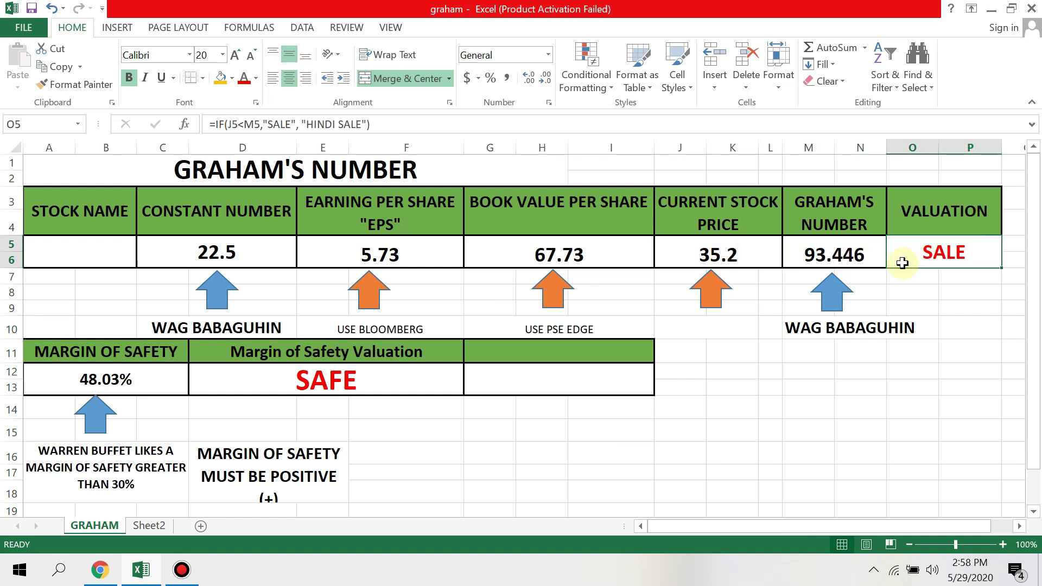
{"action": "left_click", "coordinate": [96, 382]}
{"action": "left_click", "coordinate": [315, 377]}
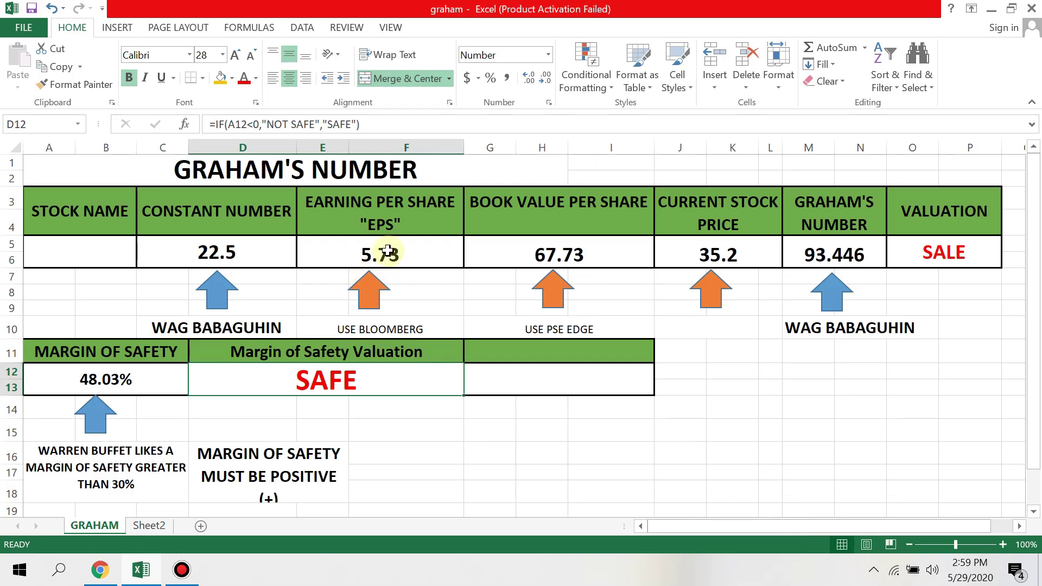
Clear Metrobank's earning per share, book value per share and current stock price from row 5.
{"action": "left_click", "coordinate": [387, 250]}
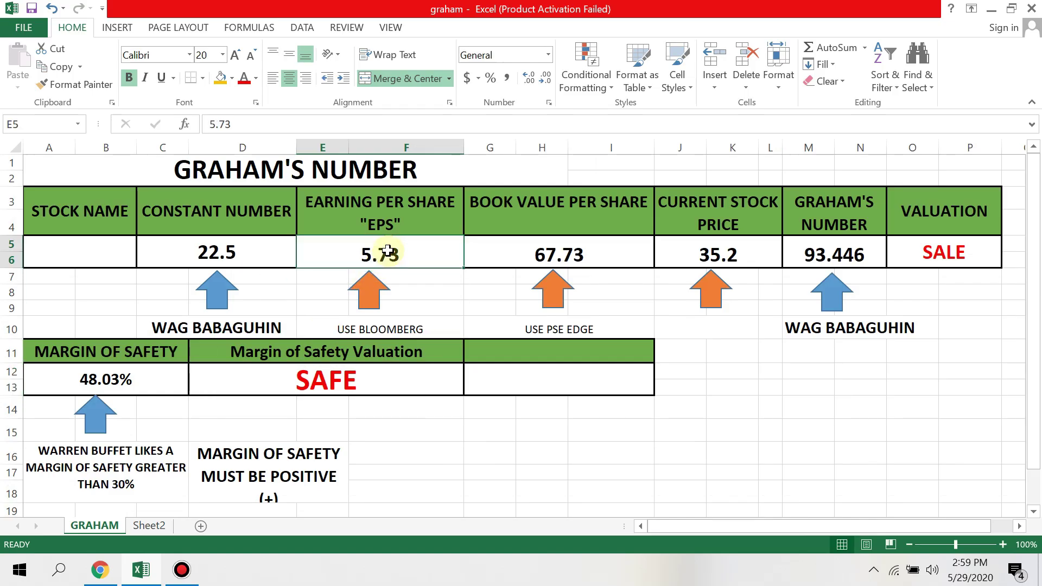
{"action": "key", "text": "BackSpace"}
{"action": "left_click", "coordinate": [553, 254]}
{"action": "key", "text": "BackSpace"}
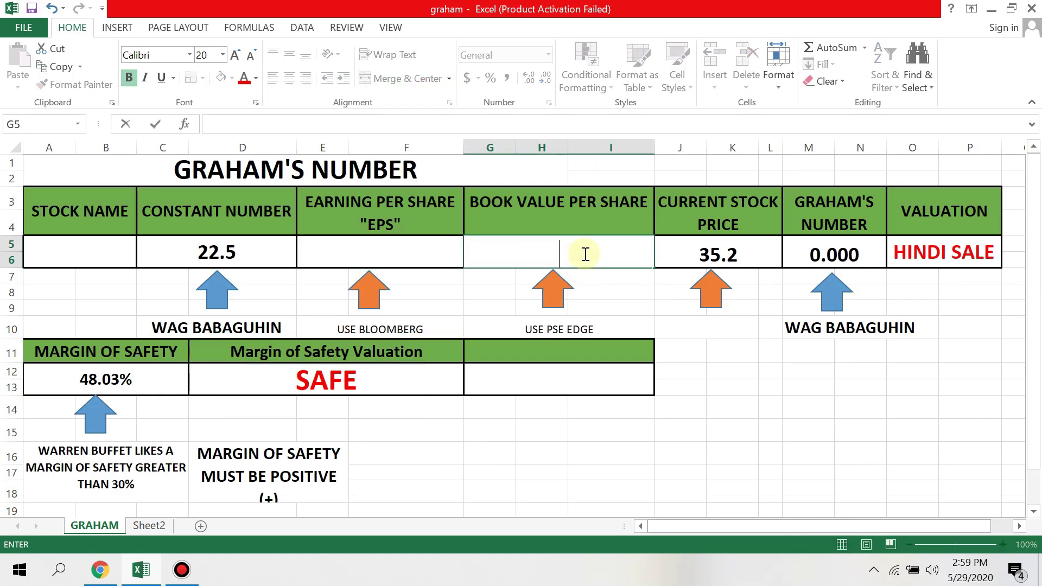
{"action": "left_click", "coordinate": [761, 254]}
{"action": "key", "text": "BackSpace"}
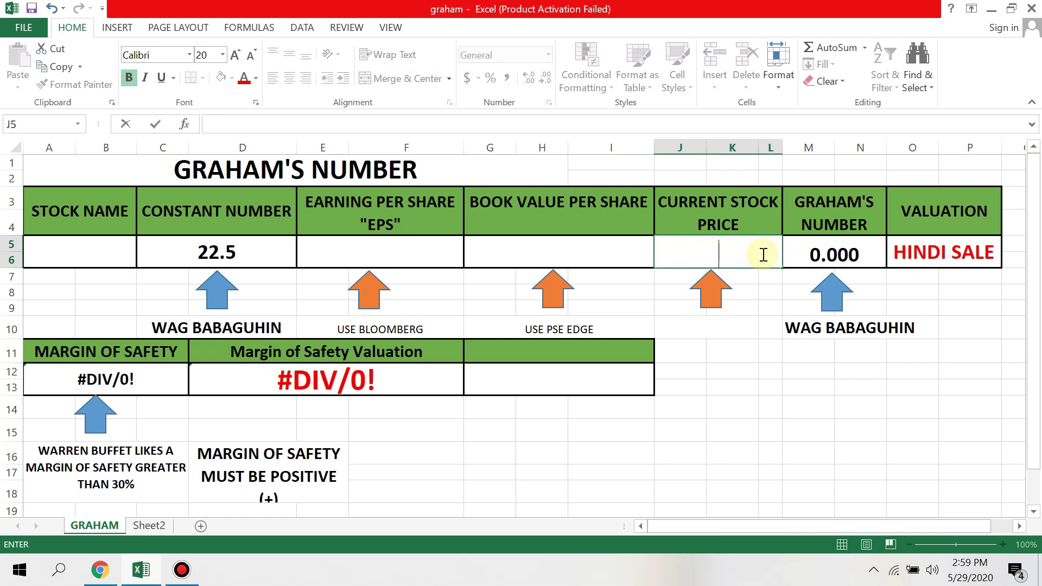
Switch to PSE Edge in Chrome, search for rlc and open Robinsons Land Corporation's financial reports.
{"action": "key", "text": "alt+Tab"}
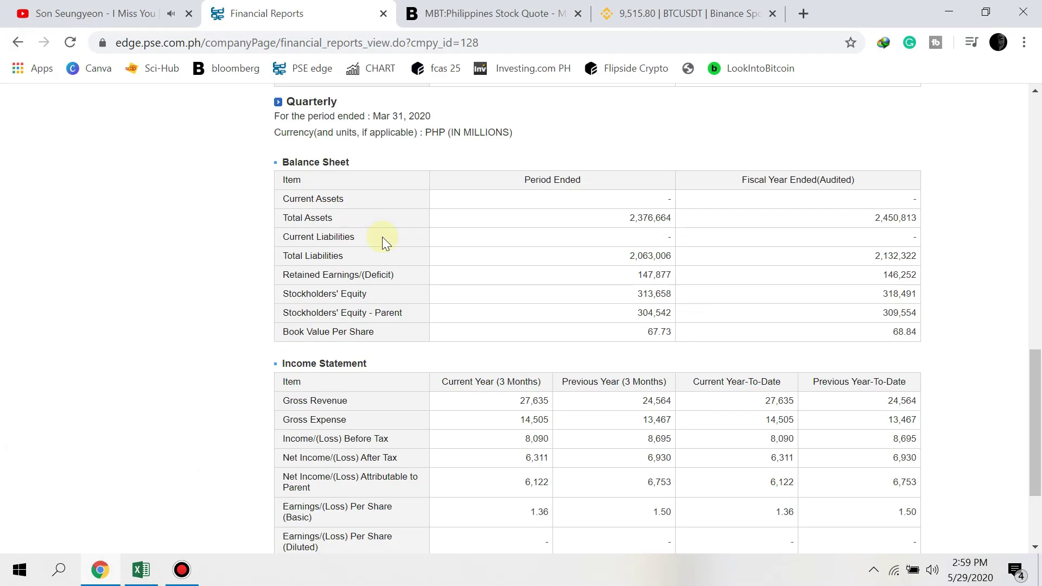
{"action": "scroll", "coordinate": [396, 256], "scroll_direction": "up", "scroll_amount": 15}
{"action": "left_click", "coordinate": [714, 118]}
{"action": "type", "text": "rlc"}
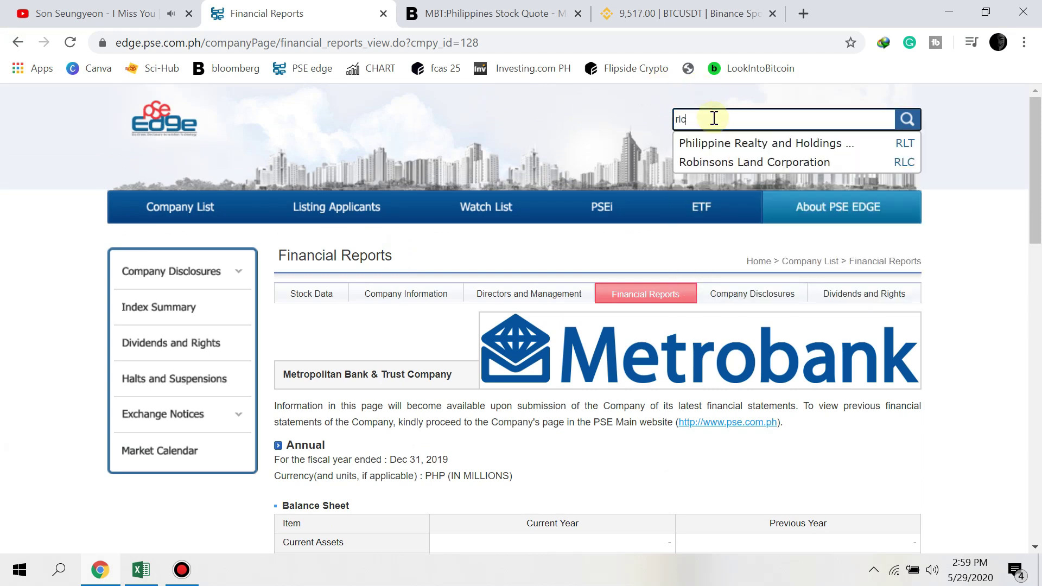
{"action": "left_click", "coordinate": [723, 144]}
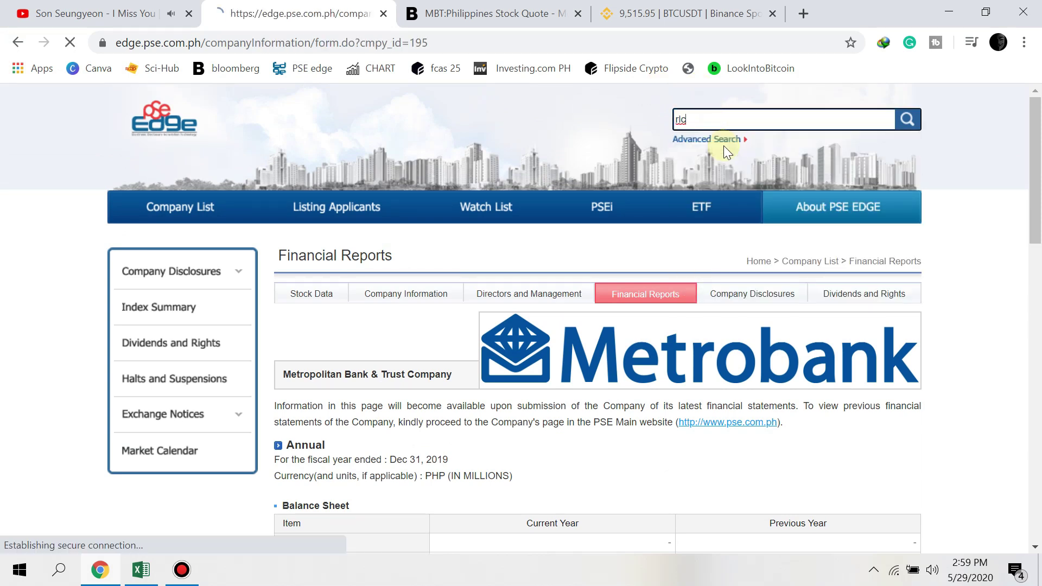
{"action": "left_click", "coordinate": [640, 295]}
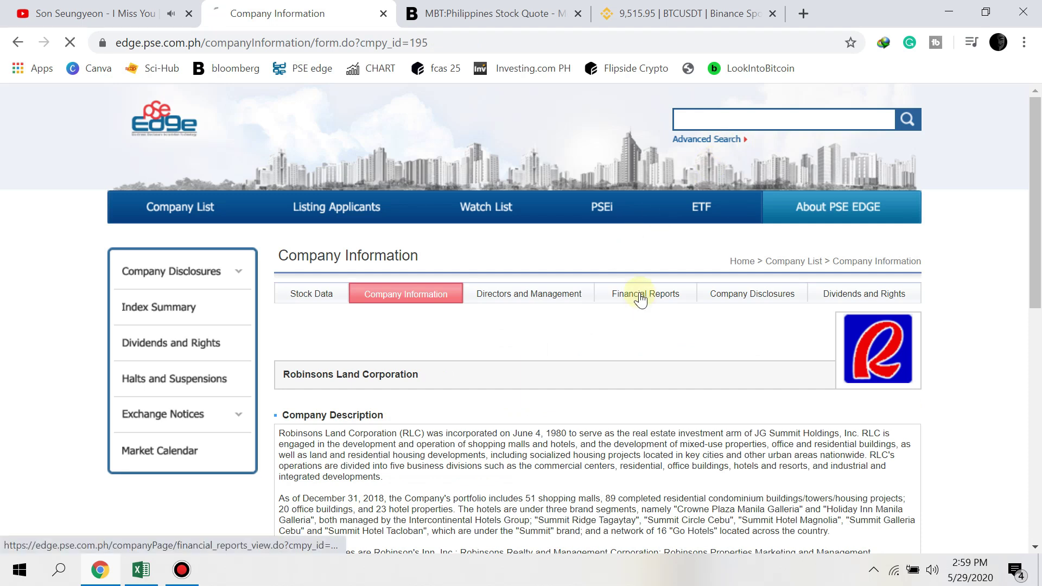
Switch to the Bloomberg quote page and change the ticker in its address to rlc to load Robinsons Land's quote.
{"action": "left_click", "coordinate": [494, 13]}
{"action": "scroll", "coordinate": [605, 244], "scroll_direction": "up", "scroll_amount": 10}
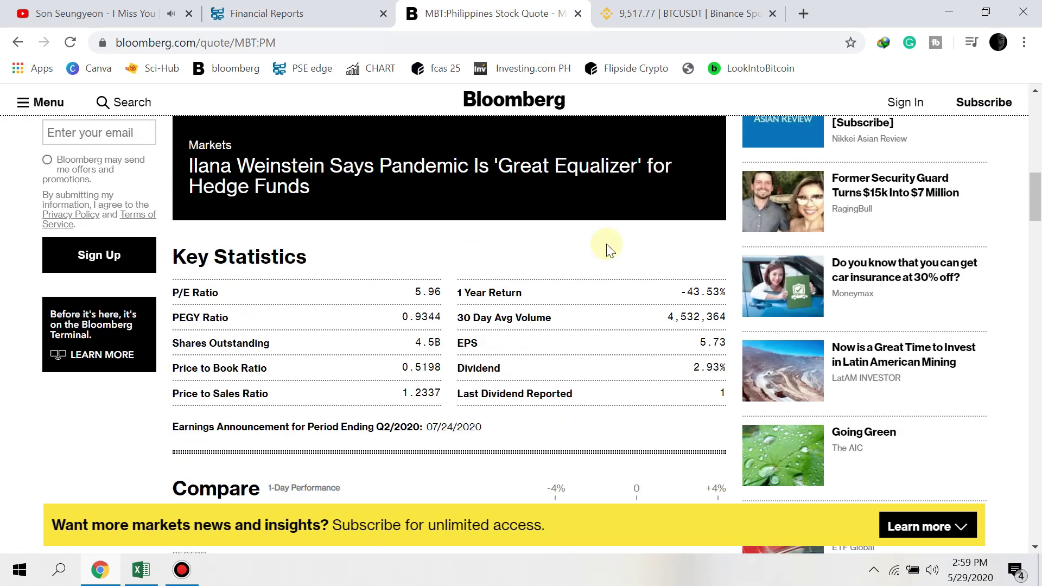
{"action": "scroll", "coordinate": [462, 157], "scroll_direction": "up", "scroll_amount": 2}
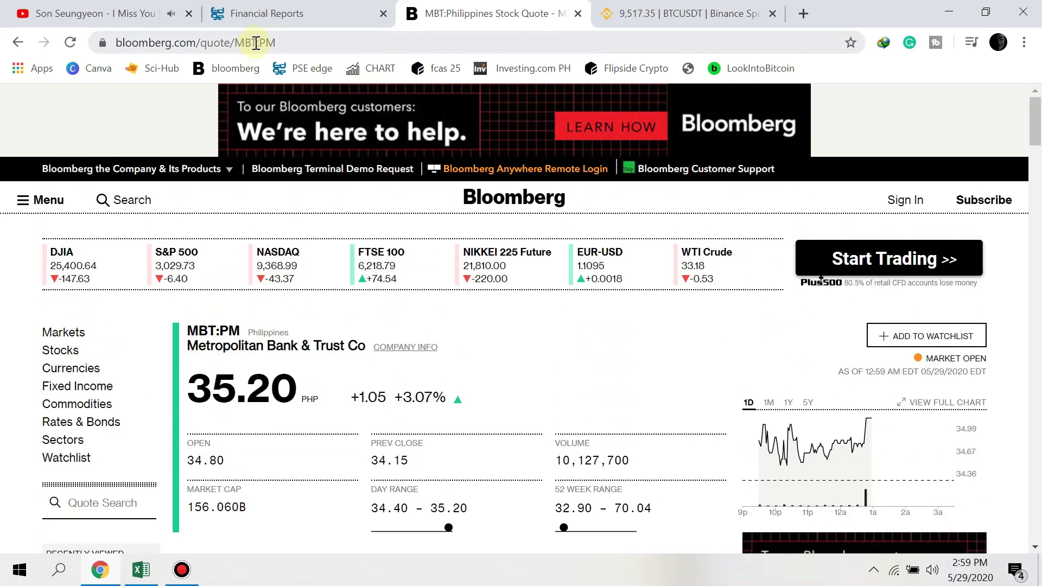
{"action": "left_click", "coordinate": [255, 43]}
{"action": "left_click", "coordinate": [254, 42]}
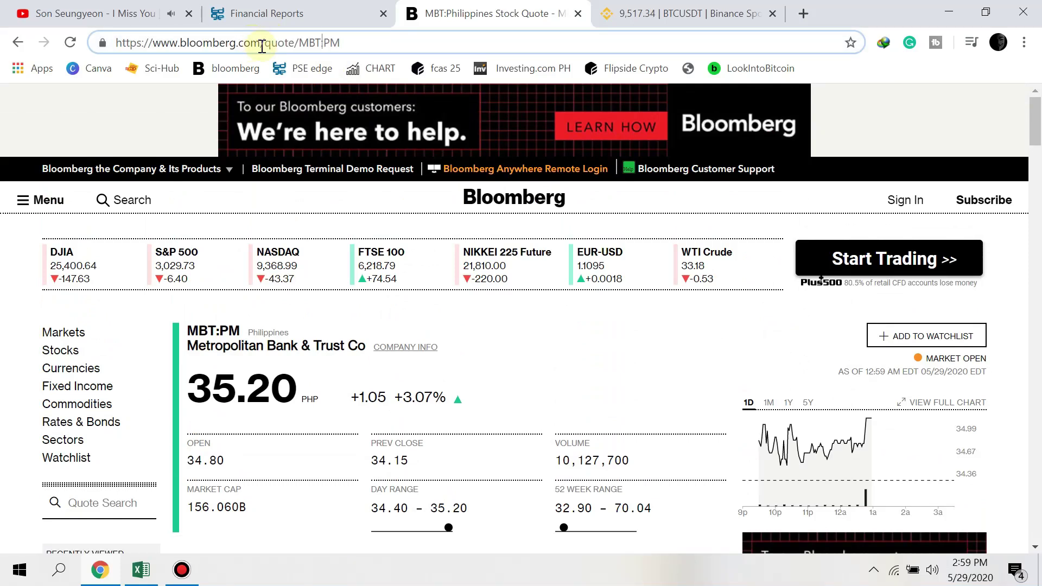
{"action": "key", "text": "BackSpace"}
{"action": "key", "text": "BackSpace"}
{"action": "key", "text": "BackSpace"}
{"action": "type", "text": "rl"}
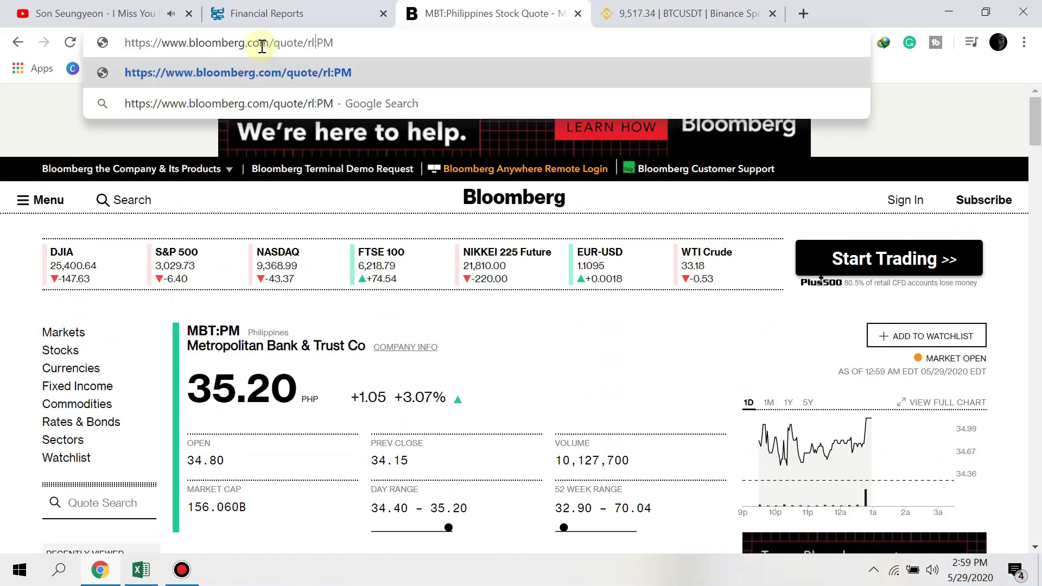
{"action": "type", "text": "c"}
{"action": "key", "text": "Return"}
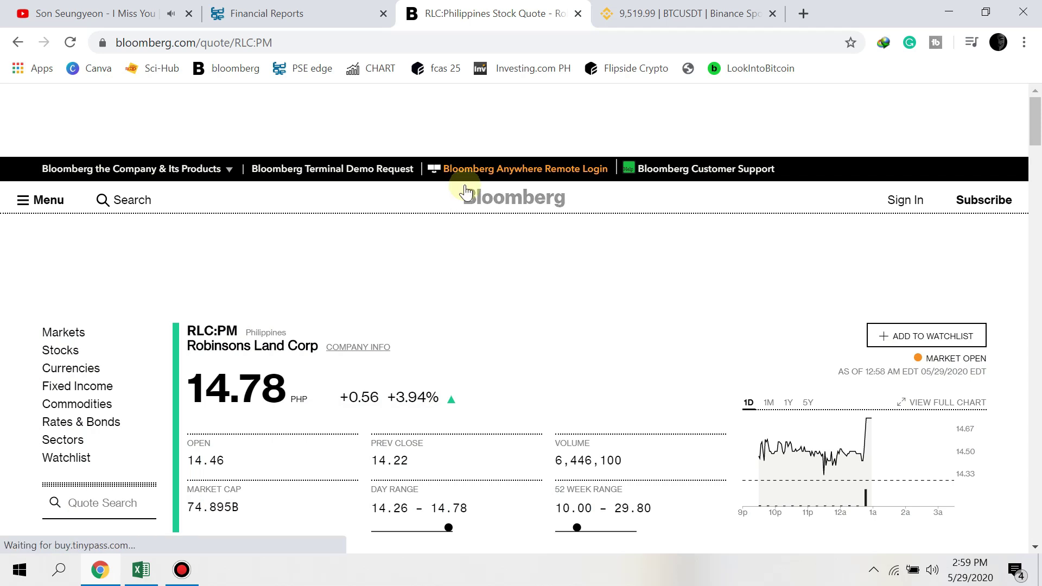
Switch to the Excel workbook and enter Robinsons Land's current stock price from Bloomberg, 14.78, in J5.
{"action": "key", "text": "alt+Tab"}
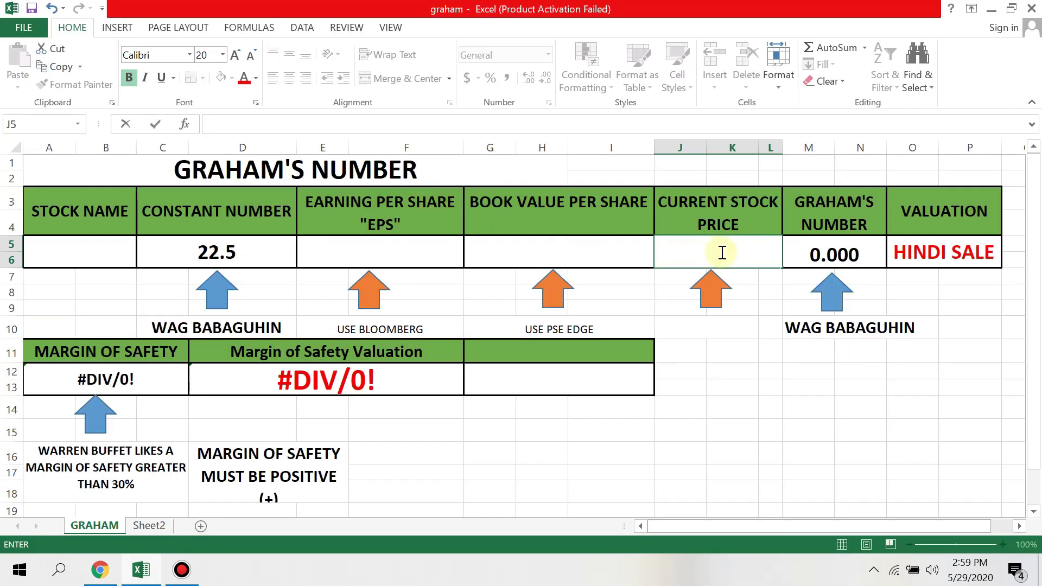
{"action": "key", "text": "alt+Tab"}
{"action": "key", "text": "alt+Tab"}
{"action": "type", "text": "14.78"}
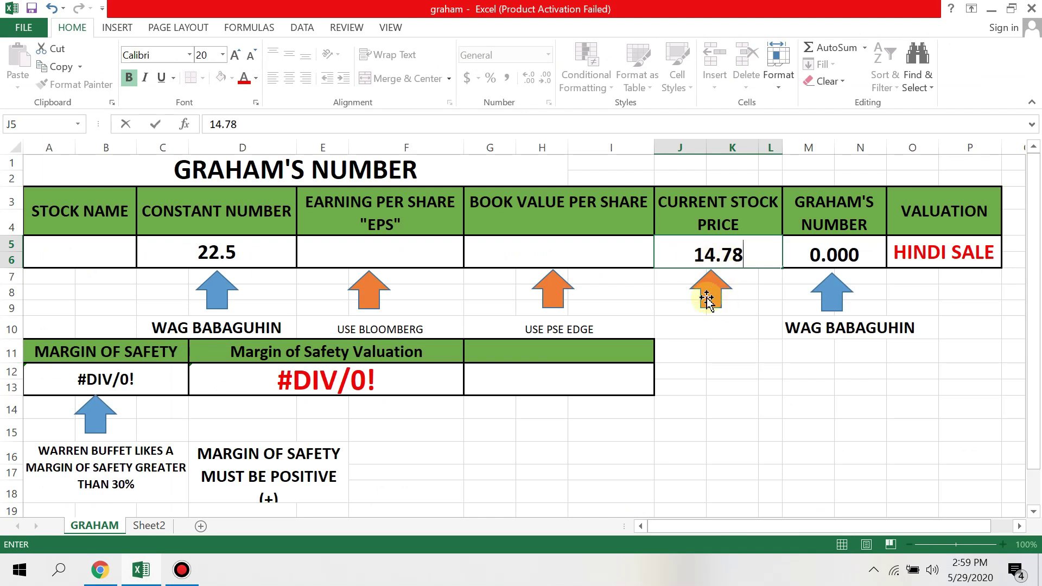
Find Robinsons Land's EPS in the Bloomberg key statistics and enter 1.67 as the earning per share in E5.
{"action": "left_click", "coordinate": [385, 253]}
{"action": "key", "text": "alt+Tab"}
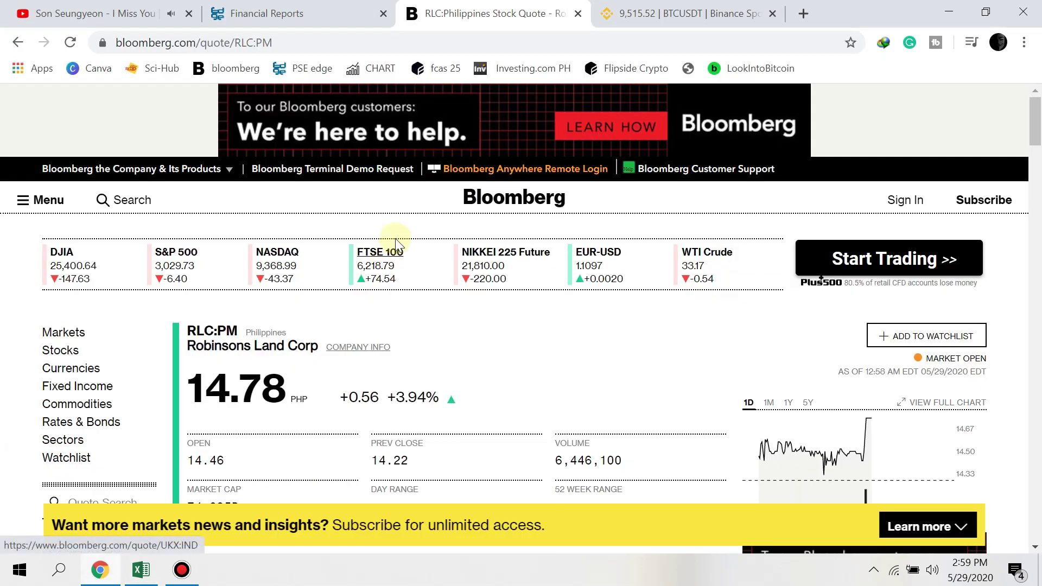
{"action": "scroll", "coordinate": [428, 303], "scroll_direction": "down", "scroll_amount": 10}
{"action": "scroll", "coordinate": [433, 314], "scroll_direction": "down", "scroll_amount": 5}
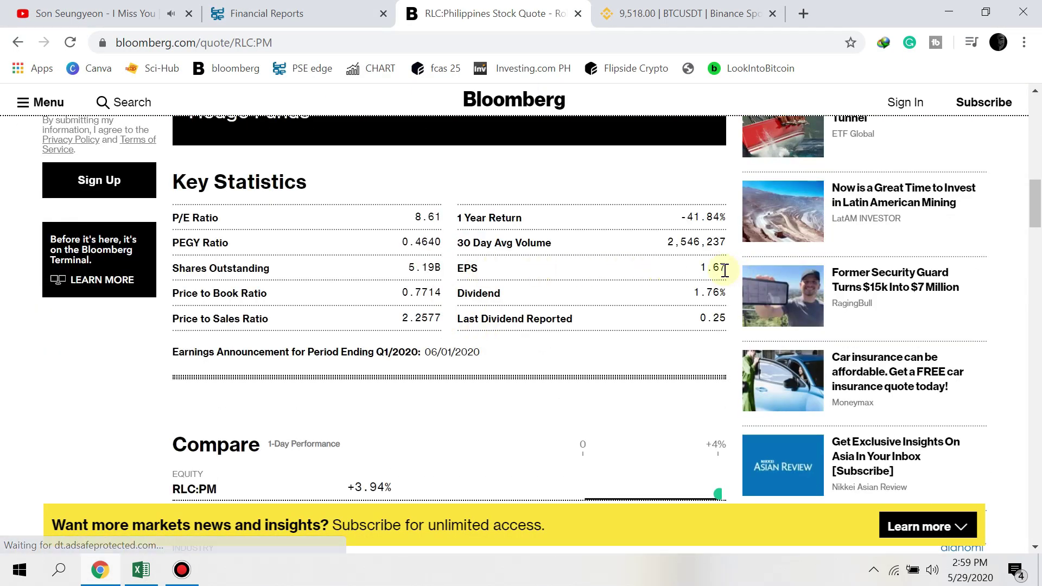
{"action": "key", "text": "alt+Tab"}
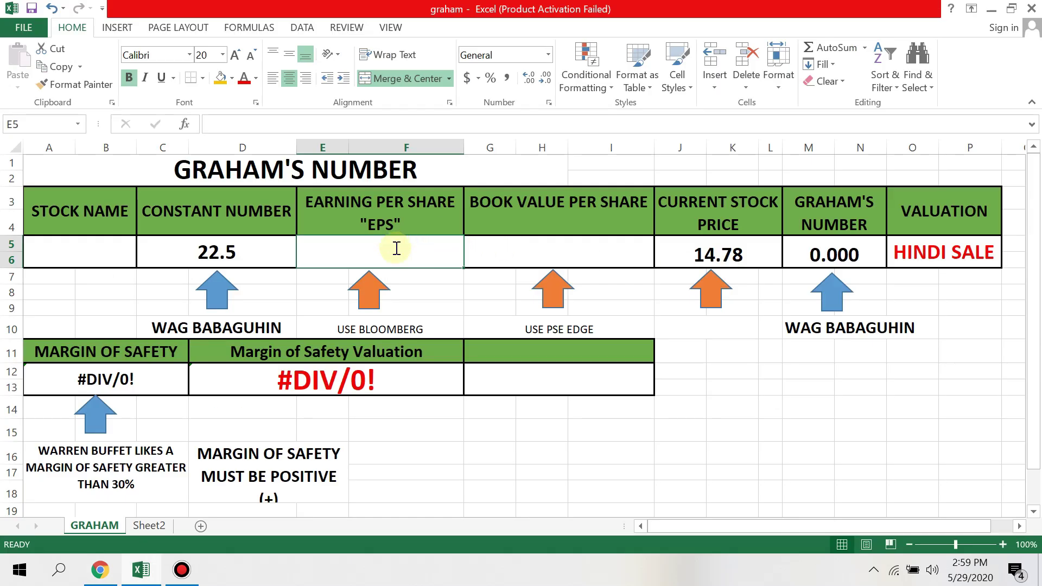
{"action": "type", "text": "1.67"}
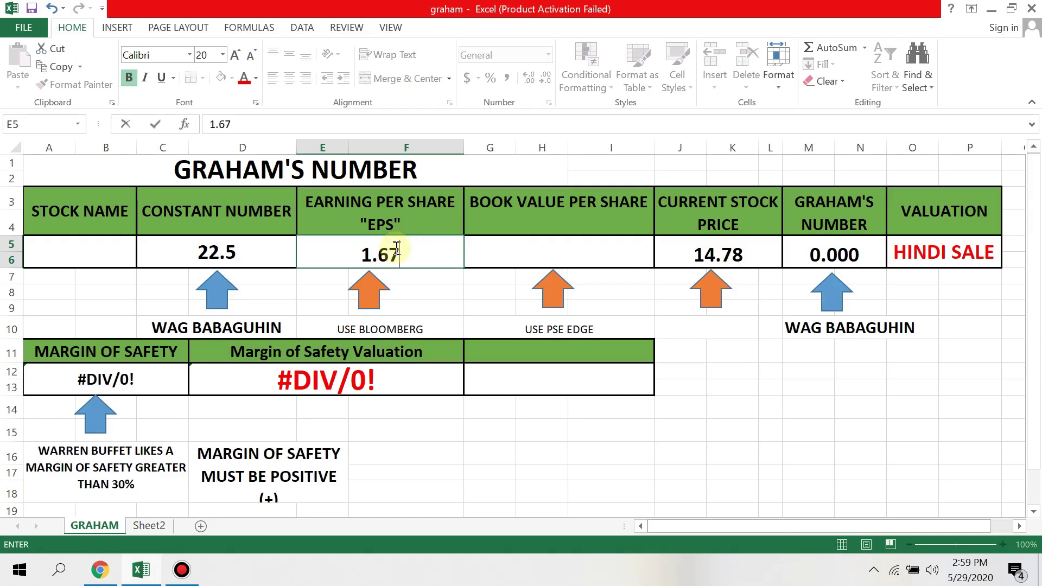
Look up Robinsons Land's book value per share in its PSE Edge financial reports and enter 18 in G5 of the workbook.
{"action": "left_click", "coordinate": [559, 252]}
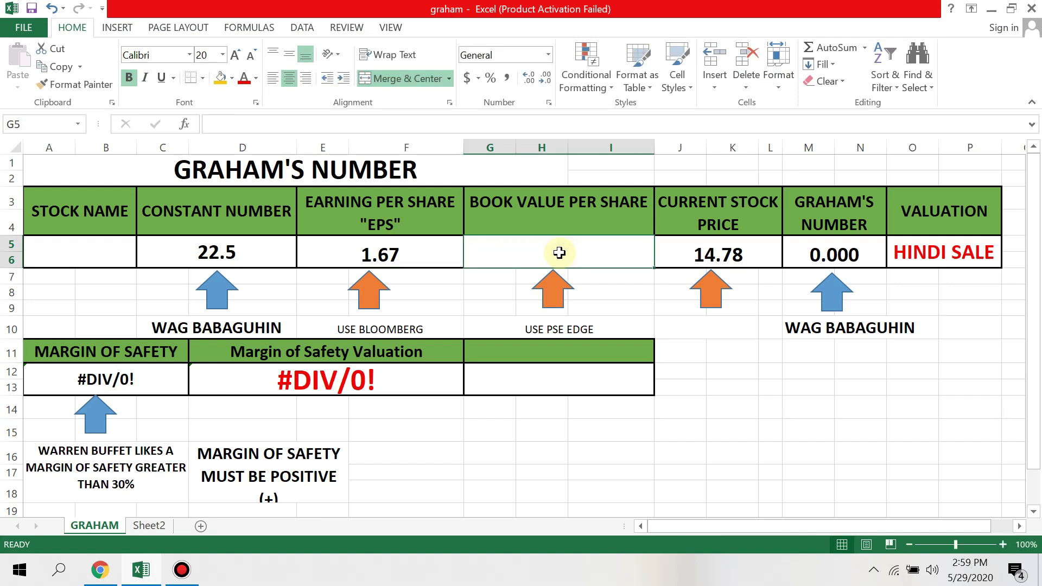
{"action": "key", "text": "alt+Tab"}
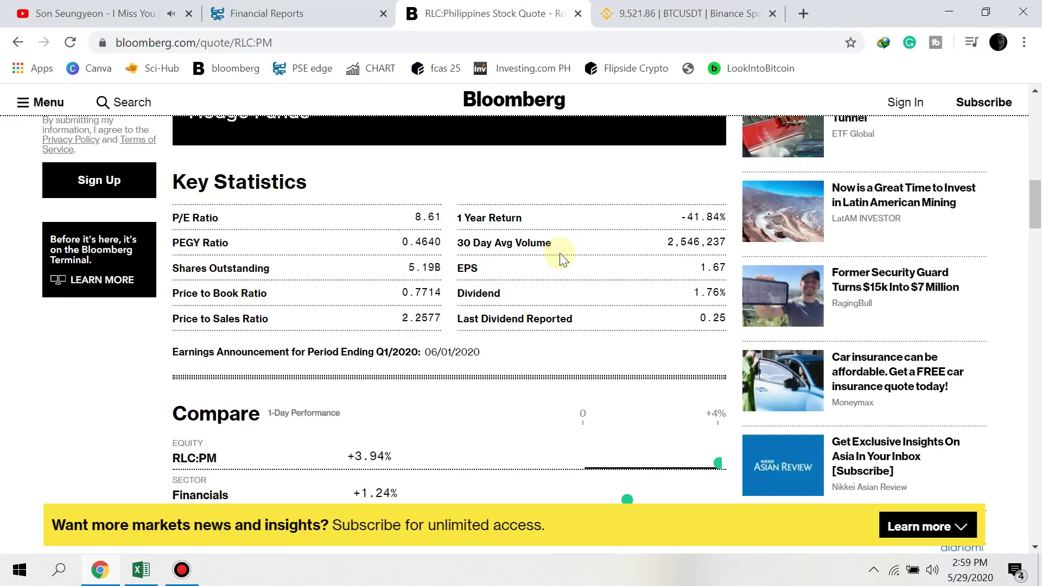
{"action": "left_click", "coordinate": [282, 13]}
{"action": "scroll", "coordinate": [629, 293], "scroll_direction": "down", "scroll_amount": 9}
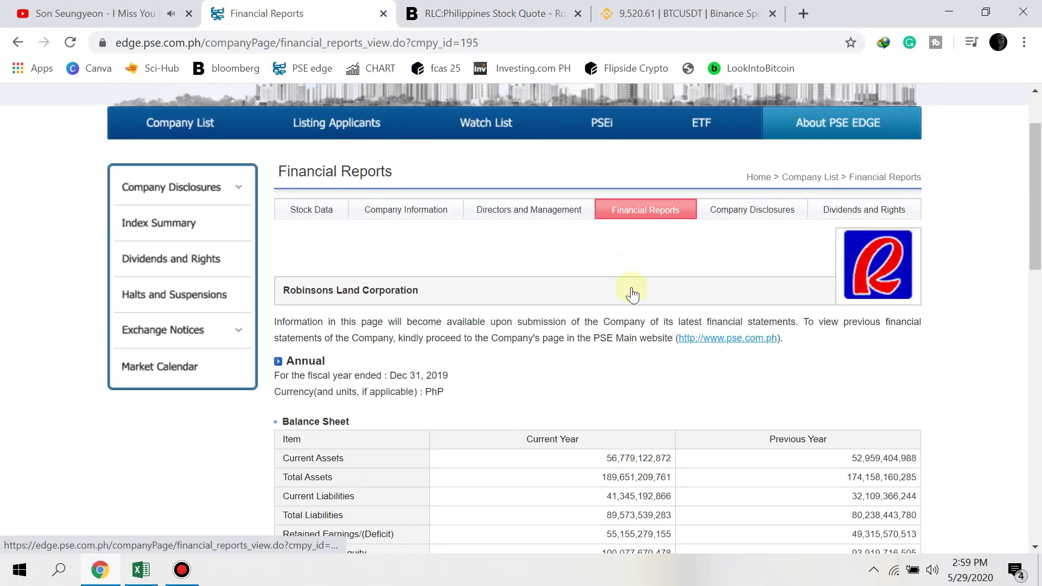
{"action": "scroll", "coordinate": [604, 295], "scroll_direction": "down", "scroll_amount": 5}
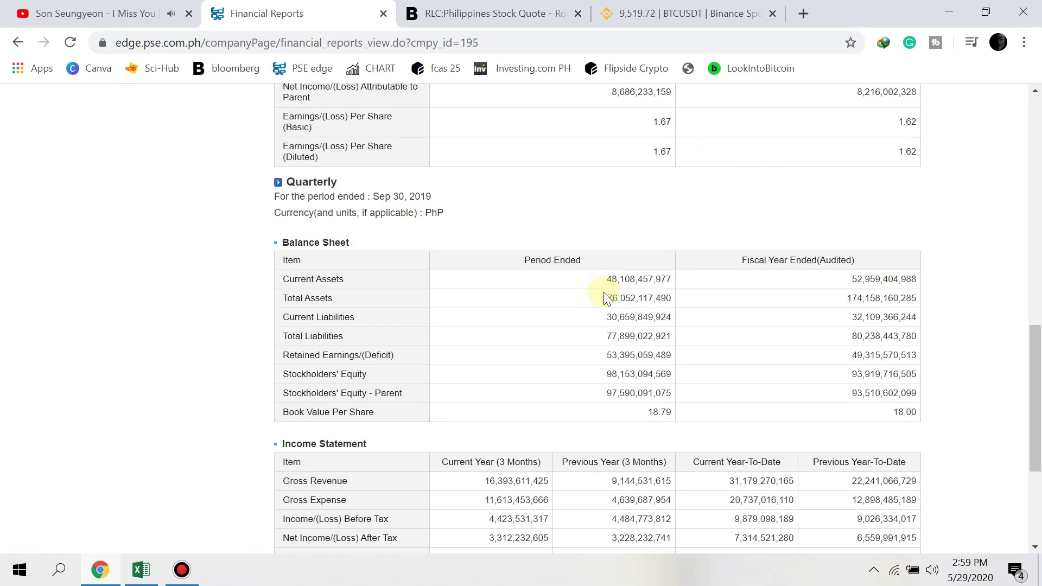
{"action": "scroll", "coordinate": [605, 293], "scroll_direction": "up", "scroll_amount": 3}
{"action": "scroll", "coordinate": [604, 294], "scroll_direction": "down", "scroll_amount": 1}
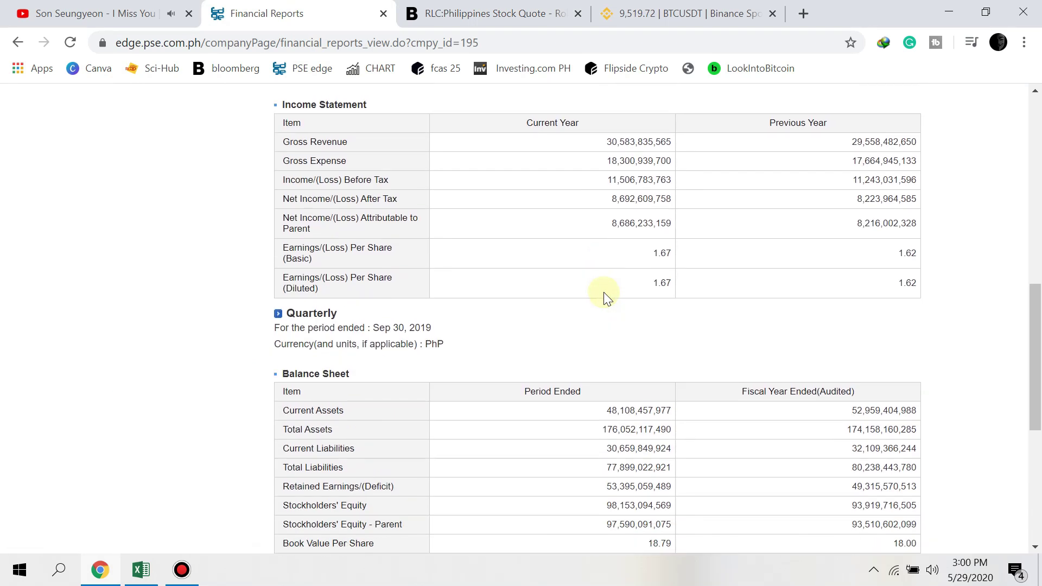
{"action": "scroll", "coordinate": [604, 294], "scroll_direction": "up", "scroll_amount": 4}
{"action": "scroll", "coordinate": [603, 293], "scroll_direction": "up", "scroll_amount": 3}
{"action": "scroll", "coordinate": [603, 293], "scroll_direction": "down", "scroll_amount": 3}
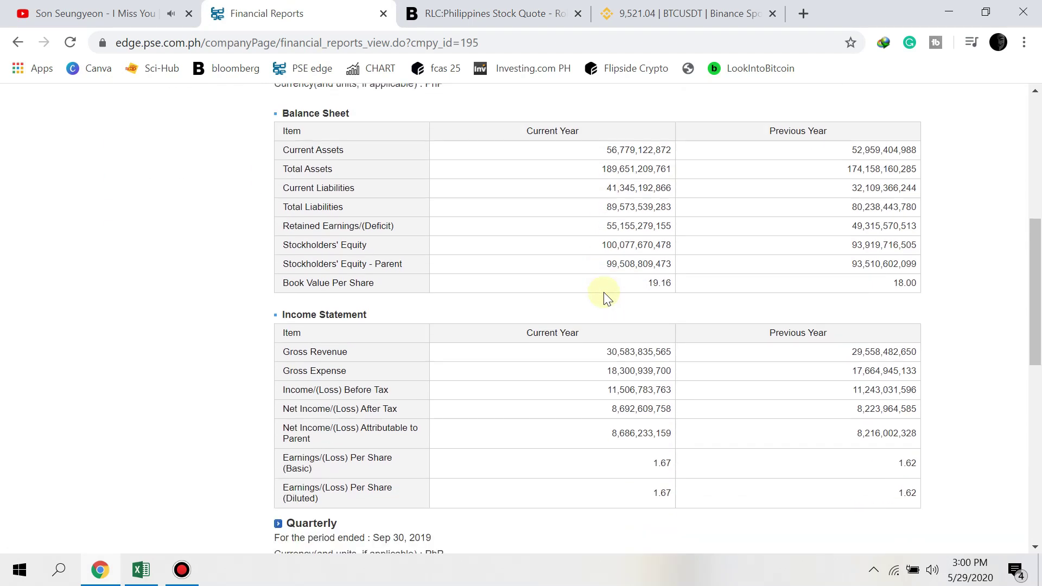
{"action": "scroll", "coordinate": [450, 139], "scroll_direction": "up", "scroll_amount": 2}
{"action": "scroll", "coordinate": [450, 155], "scroll_direction": "down", "scroll_amount": 3}
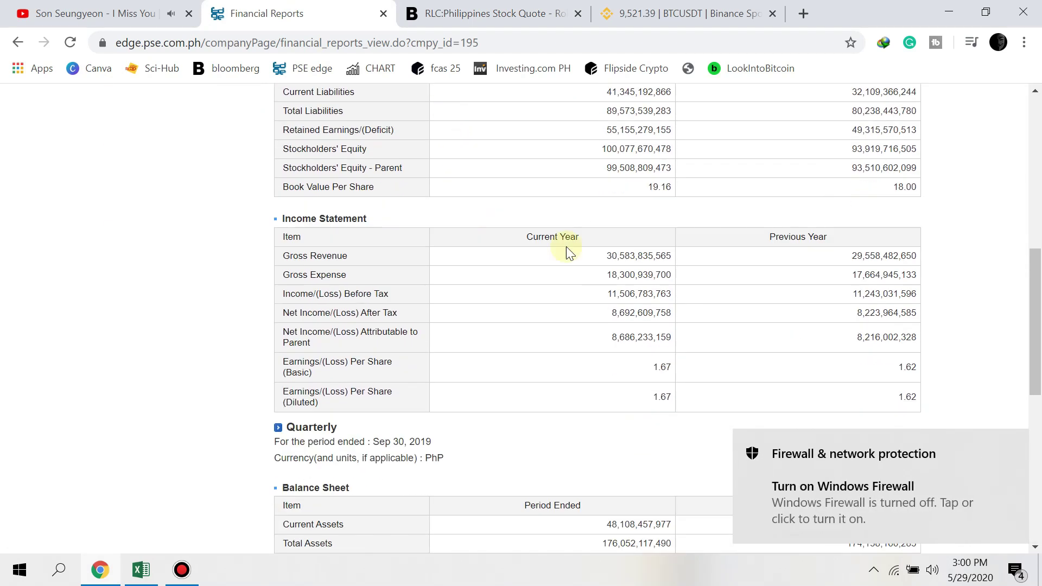
{"action": "left_click", "coordinate": [1010, 445]}
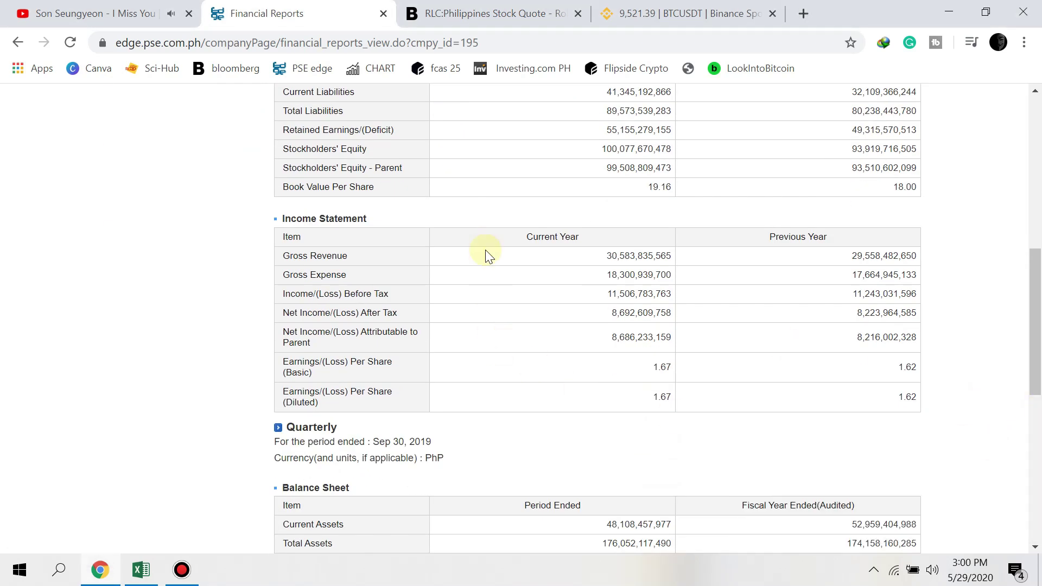
{"action": "key", "text": "alt+Tab"}
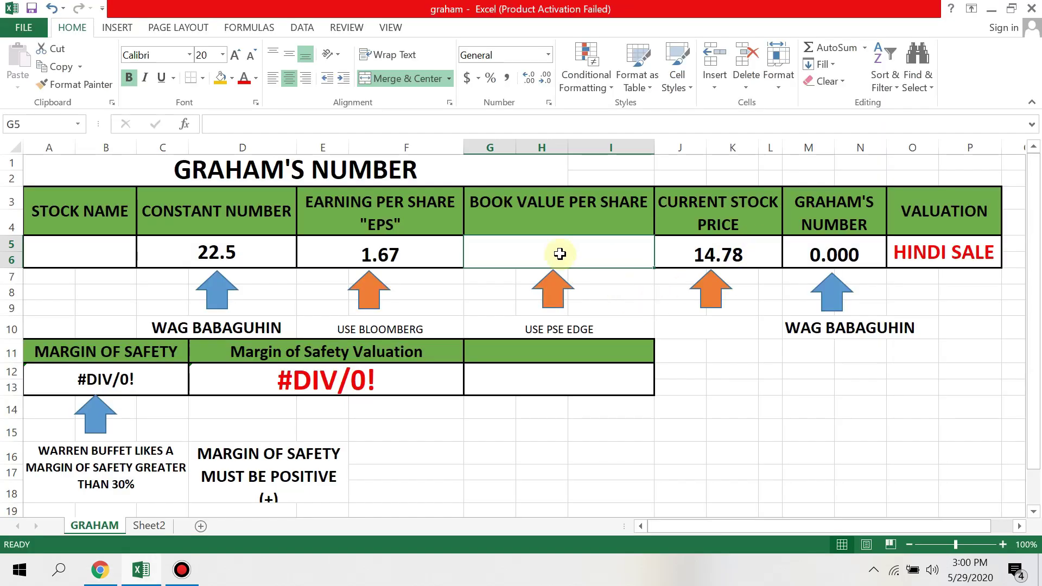
{"action": "type", "text": "18"}
{"action": "left_click", "coordinate": [600, 449]}
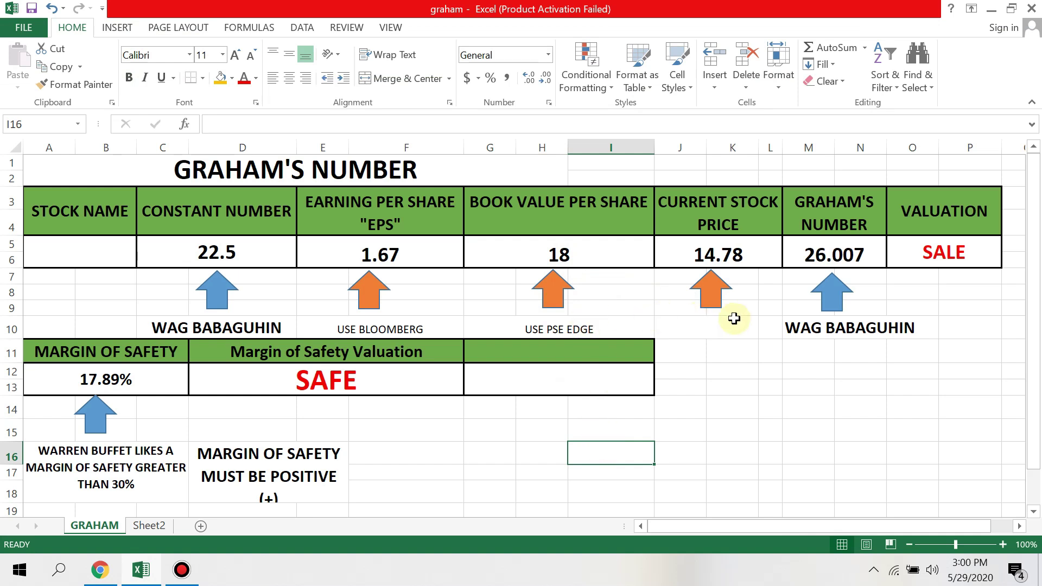
Review Robinsons Land's book value, stock price, Graham's number, valuation, margin of safety and margin of safety valuation cells.
{"action": "left_click", "coordinate": [616, 257]}
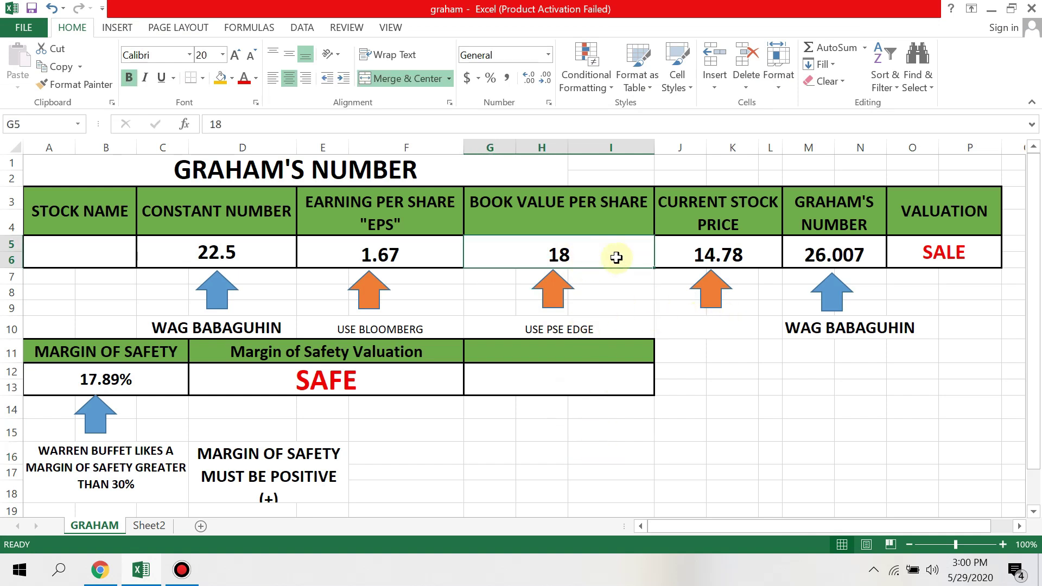
{"action": "left_click", "coordinate": [760, 252]}
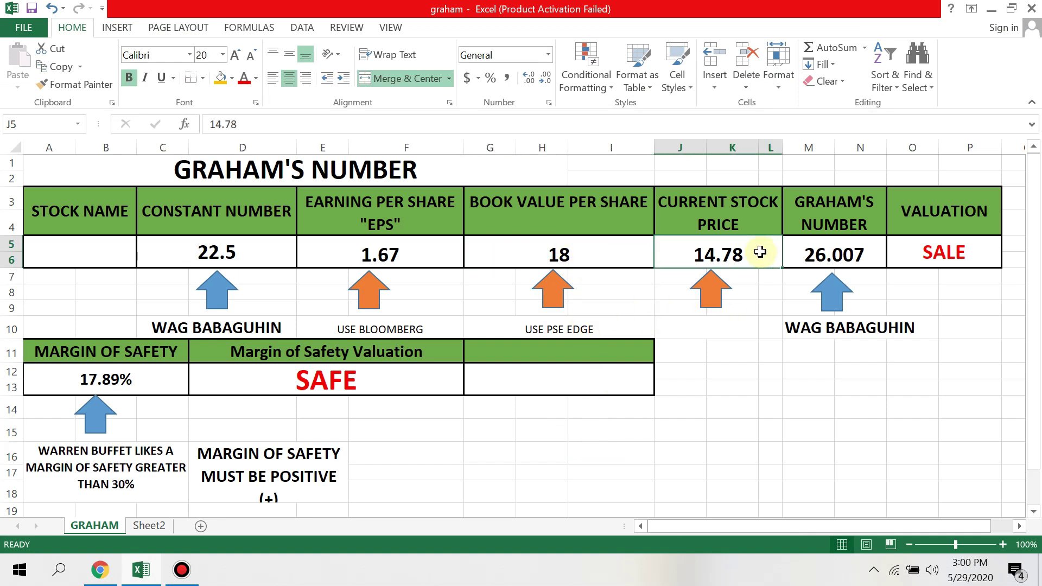
{"action": "left_click", "coordinate": [854, 252]}
{"action": "left_click", "coordinate": [952, 251]}
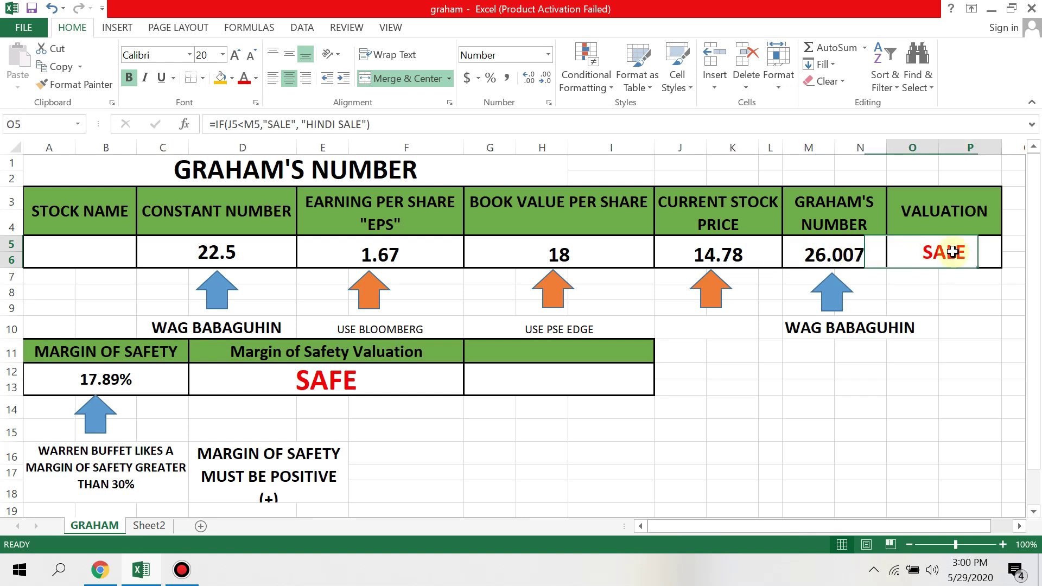
{"action": "left_click", "coordinate": [116, 383]}
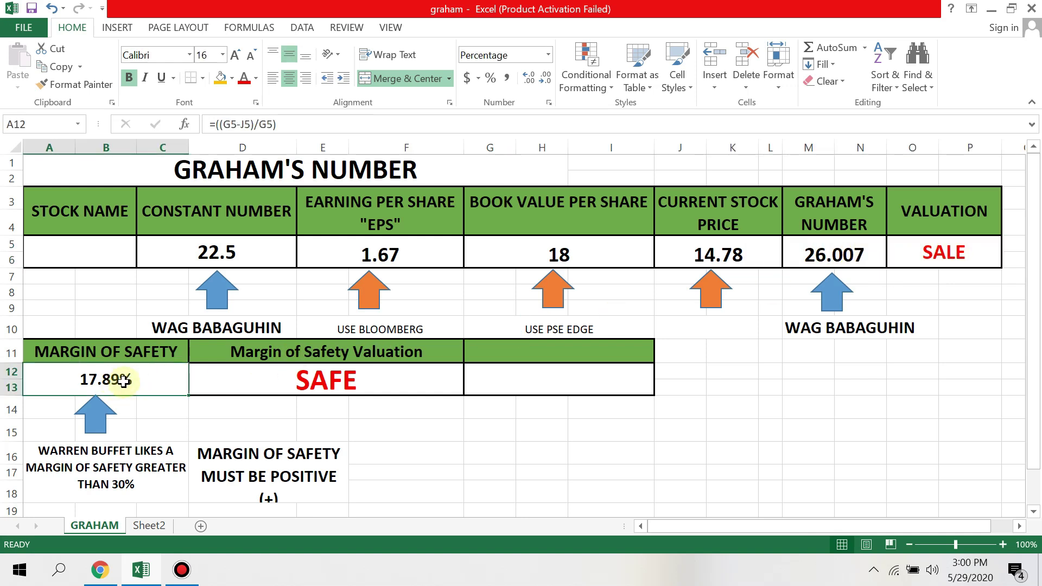
{"action": "left_click", "coordinate": [313, 385]}
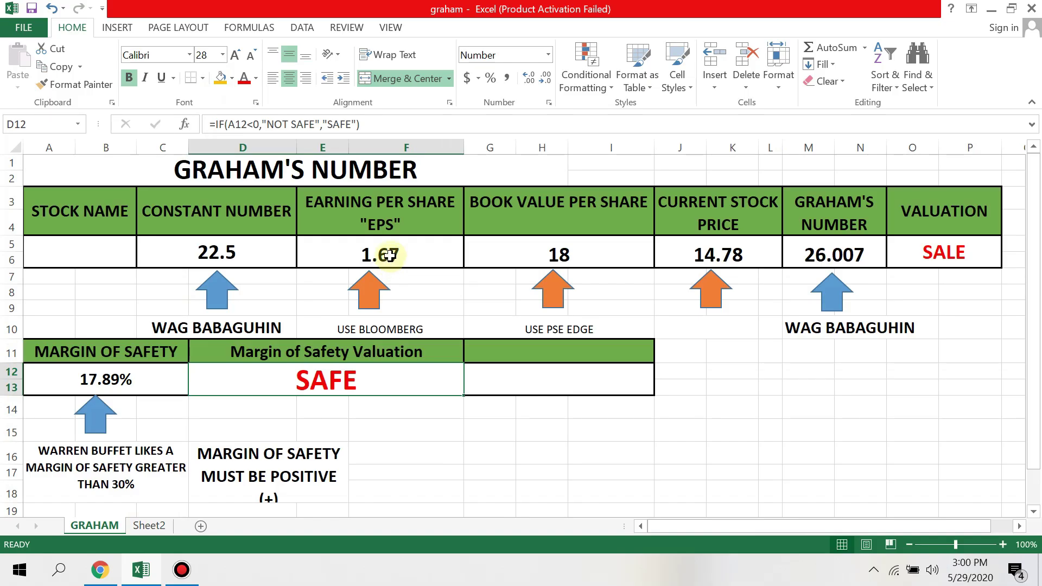
Clear Robinsons Land's earning per share, book value per share and current stock price from row 5.
{"action": "left_click", "coordinate": [388, 254]}
{"action": "key", "text": "Delete"}
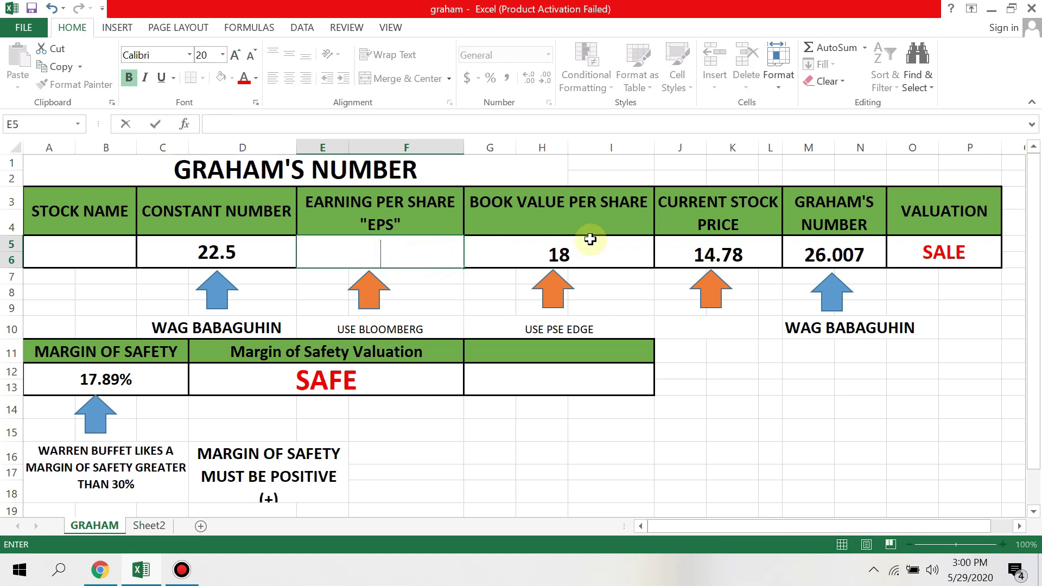
{"action": "left_click", "coordinate": [591, 239]}
{"action": "key", "text": "BackSpace"}
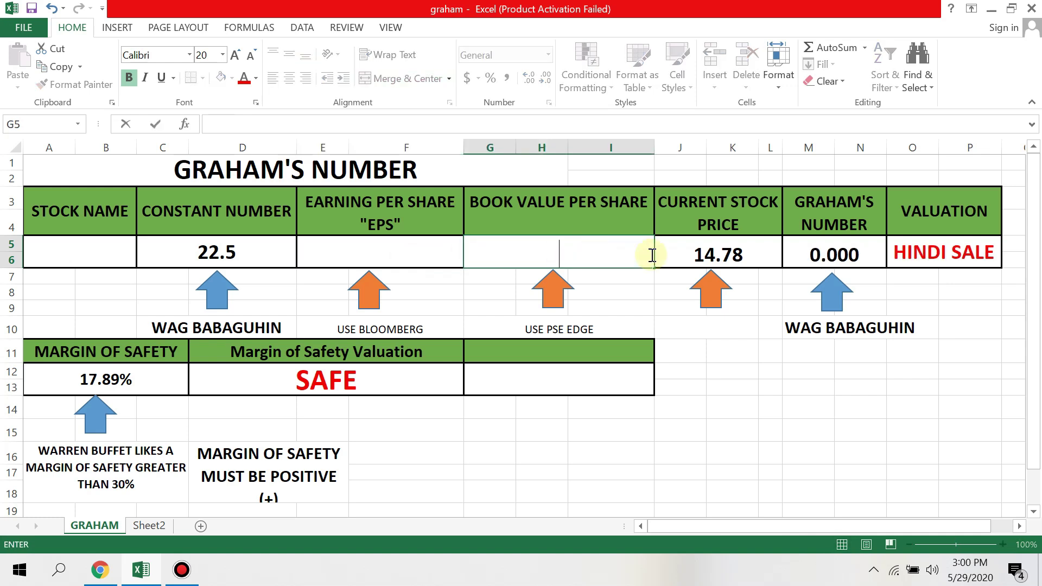
{"action": "left_click", "coordinate": [731, 257]}
{"action": "key", "text": "BackSpace"}
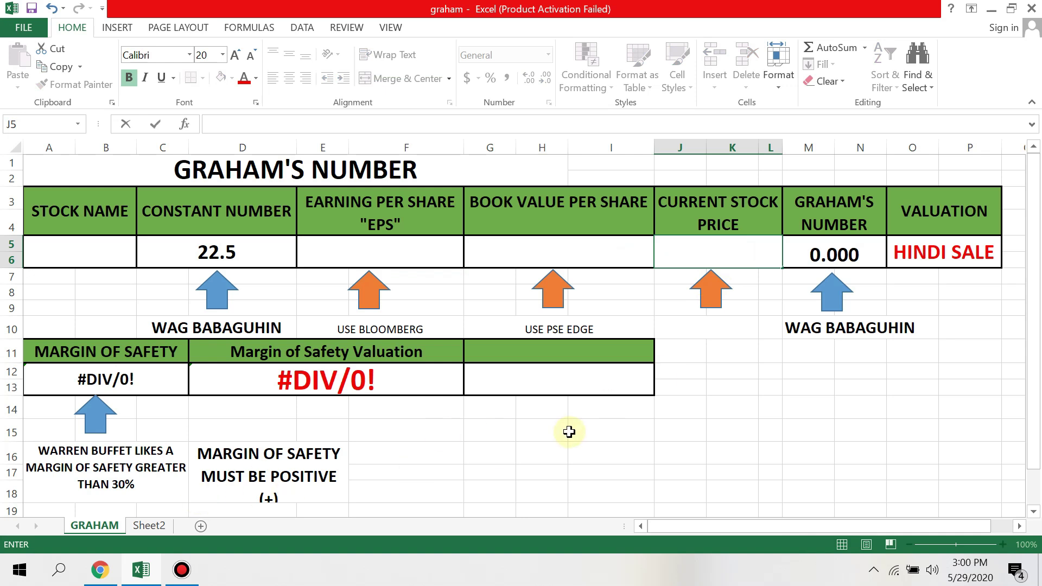
Switch to PSE Edge in Chrome, search for meg and open Megaworld Corporation's company page.
{"action": "key", "text": "alt+Tab"}
{"action": "scroll", "coordinate": [680, 153], "scroll_direction": "up", "scroll_amount": 12}
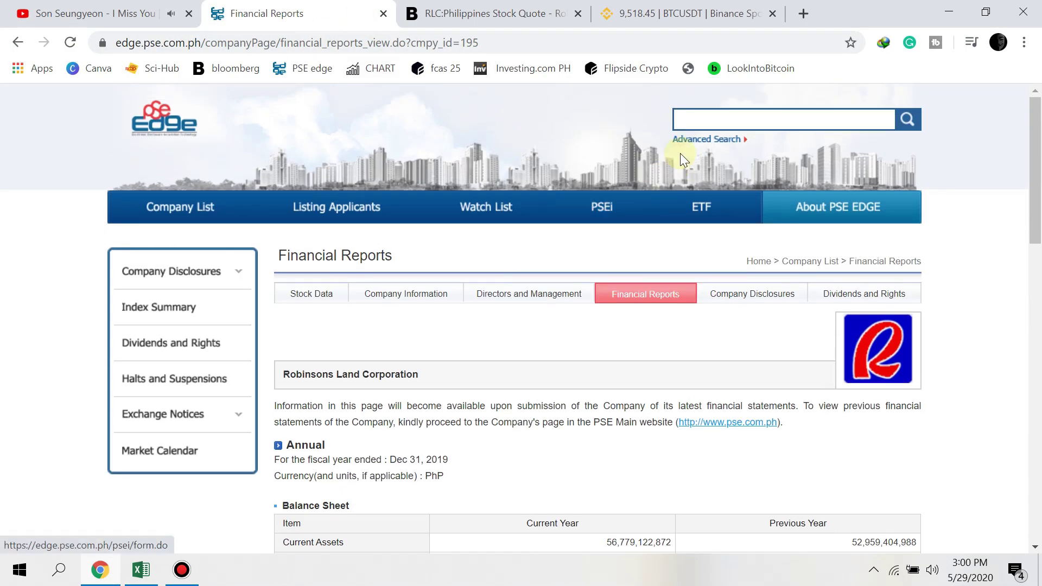
{"action": "left_click", "coordinate": [705, 123]}
{"action": "type", "text": "meg"}
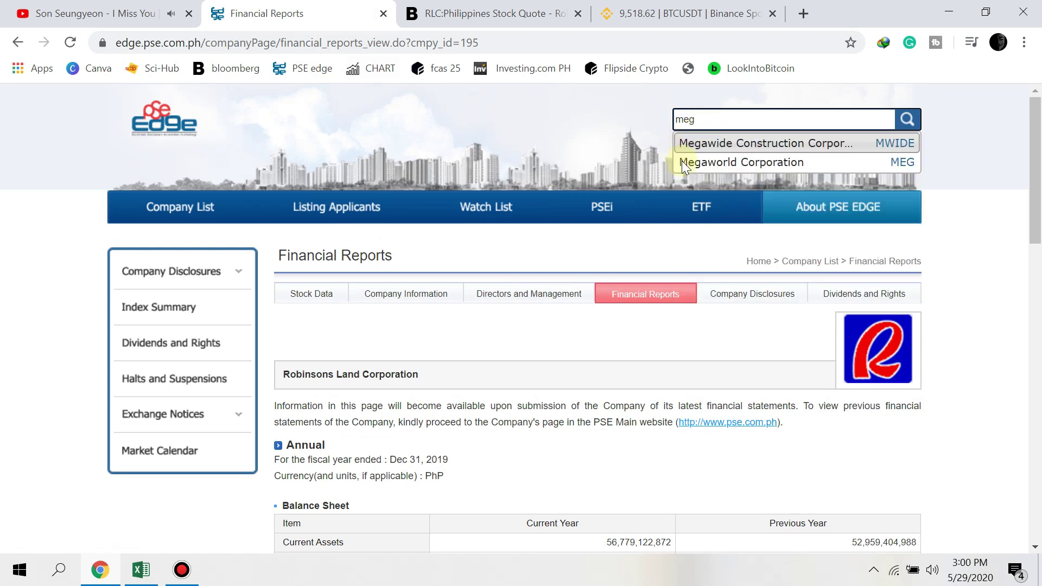
{"action": "left_click", "coordinate": [711, 163]}
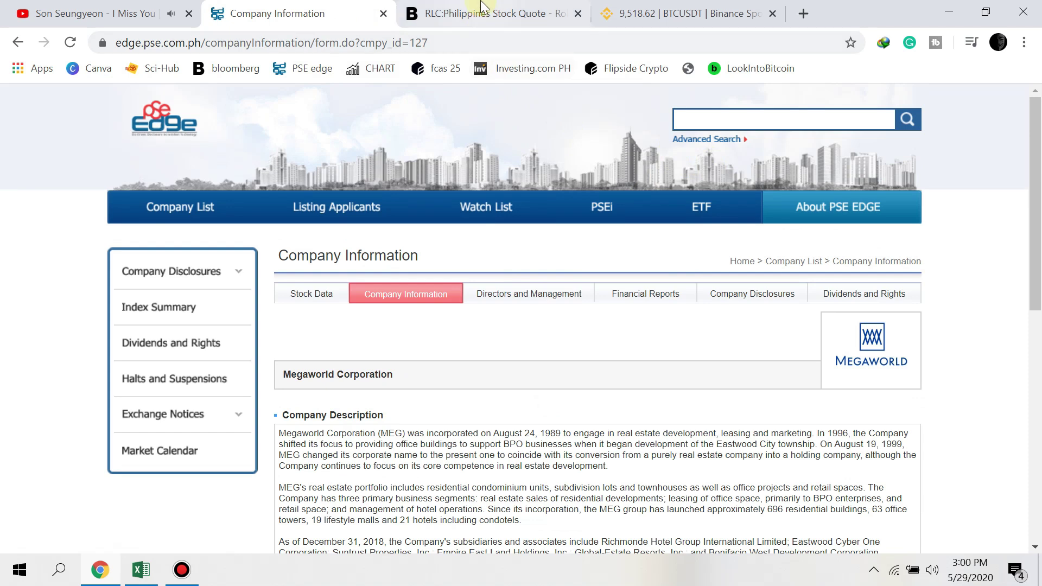
Open the Bloomberg quote page for Megaworld Corp by changing the ticker in the quote address to meg:PM.
{"action": "left_click", "coordinate": [482, 6]}
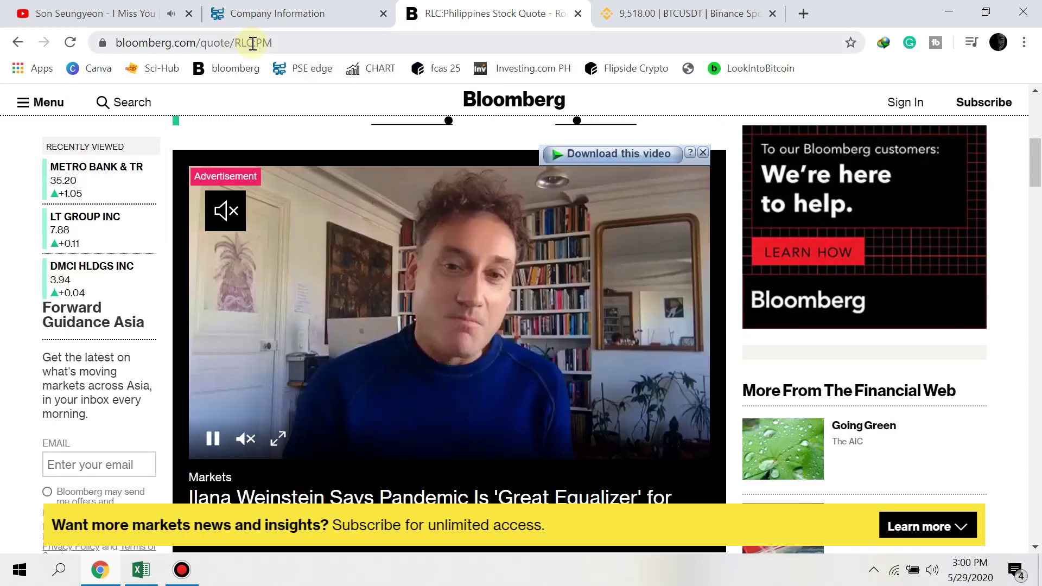
{"action": "left_click", "coordinate": [253, 43]}
{"action": "left_click", "coordinate": [255, 42]}
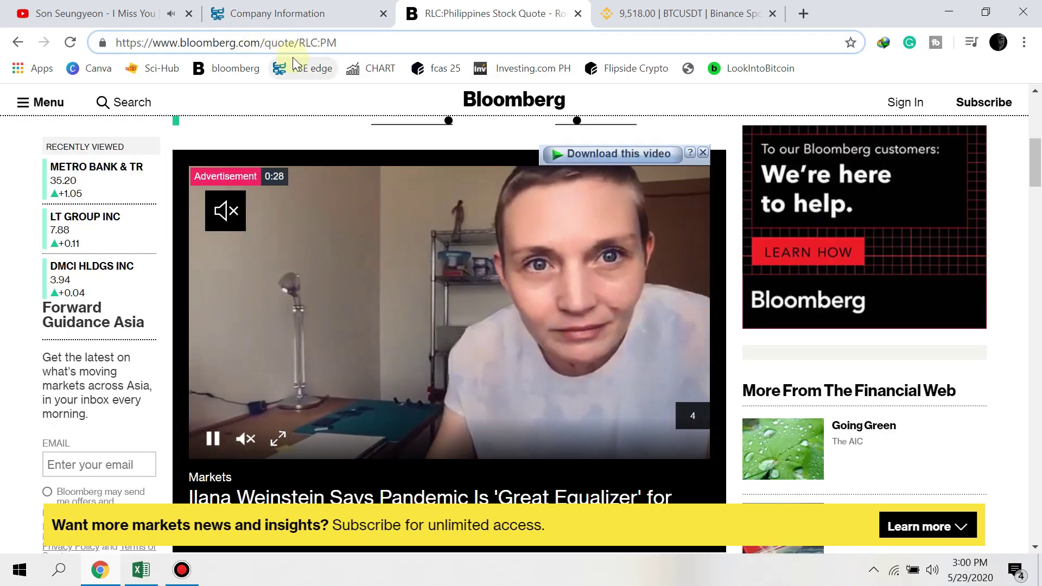
{"action": "key", "text": "BackSpace"}
{"action": "key", "text": "BackSpace"}
{"action": "key", "text": "BackSpace"}
{"action": "type", "text": "me"}
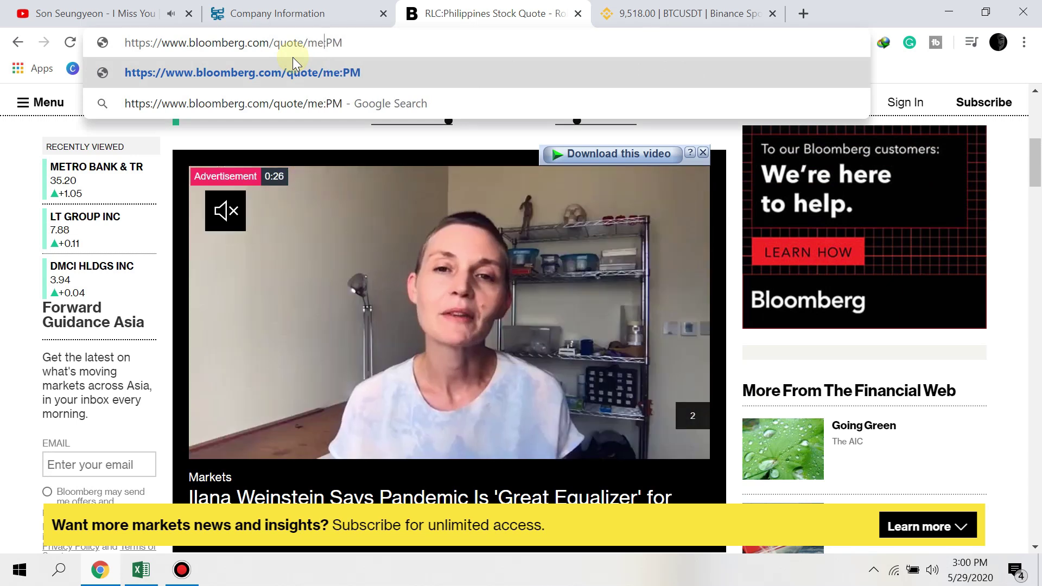
{"action": "type", "text": "g"}
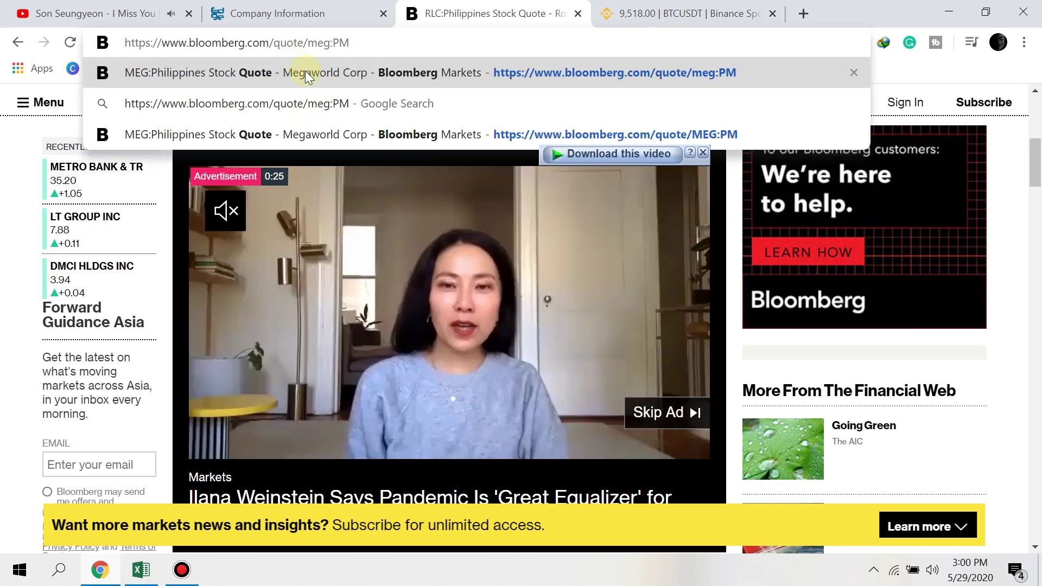
{"action": "left_click", "coordinate": [305, 73]}
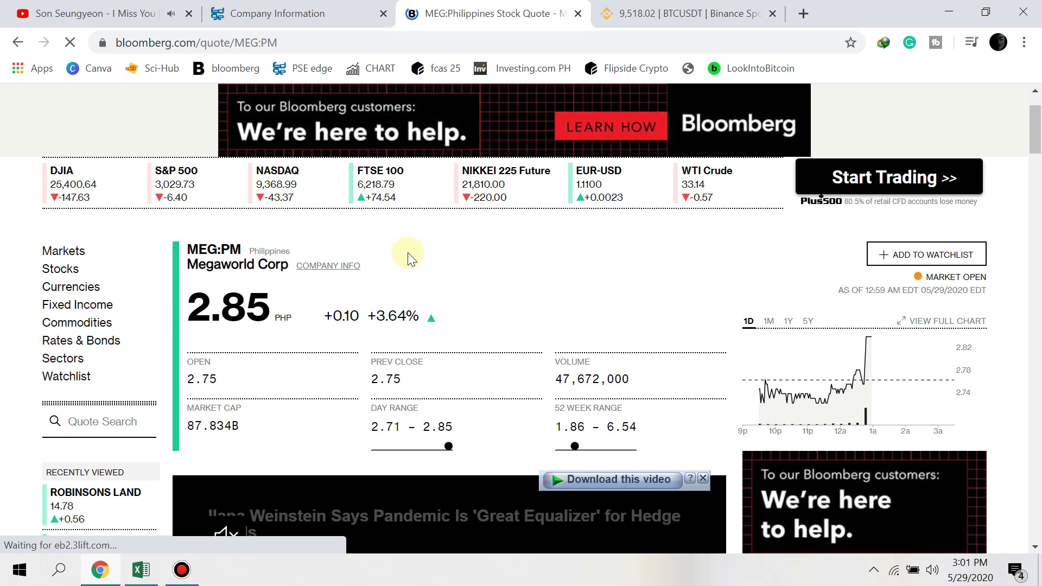
Look up Megaworld's current share price on Bloomberg and enter 2.85 as the current stock price in J5 of the Excel workbook.
{"action": "scroll", "coordinate": [408, 258], "scroll_direction": "down", "scroll_amount": 8}
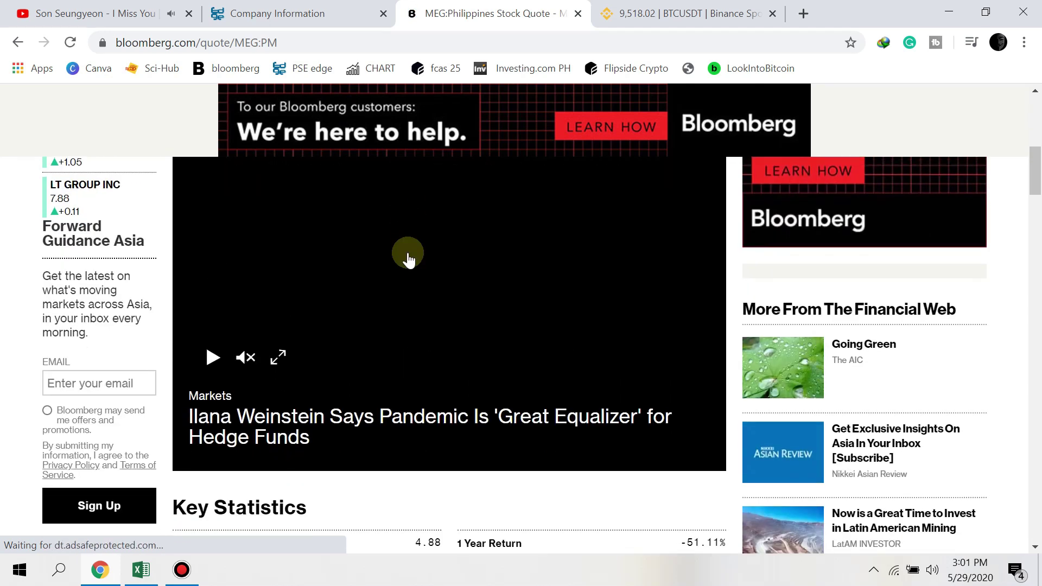
{"action": "scroll", "coordinate": [408, 258], "scroll_direction": "up", "scroll_amount": 6}
{"action": "scroll", "coordinate": [408, 257], "scroll_direction": "up", "scroll_amount": 2}
{"action": "key", "text": "alt+Tab"}
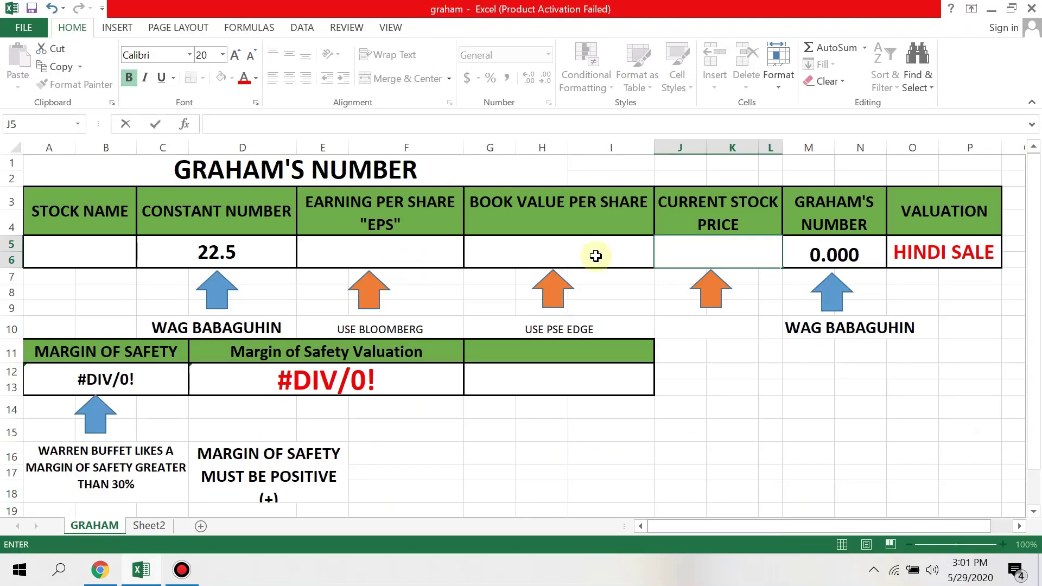
{"action": "key", "text": "alt+Tab"}
{"action": "key", "text": "alt+Tab"}
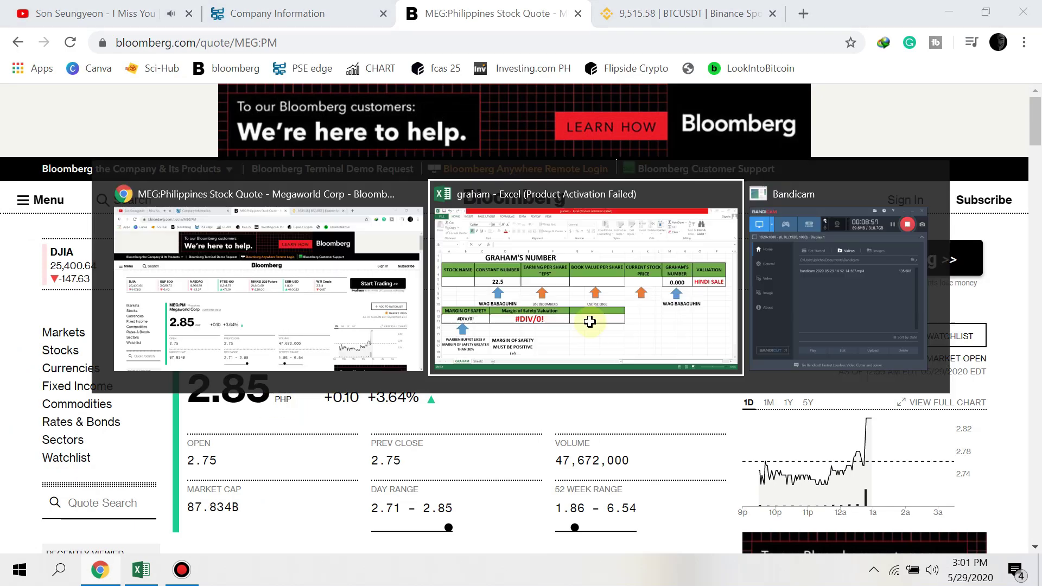
{"action": "type", "text": "2.85"}
Find Megaworld's EPS in Bloomberg's key statistics and enter 0.56 as the earning per share in E5 of the workbook.
{"action": "left_click", "coordinate": [414, 256]}
{"action": "key", "text": "alt+Tab"}
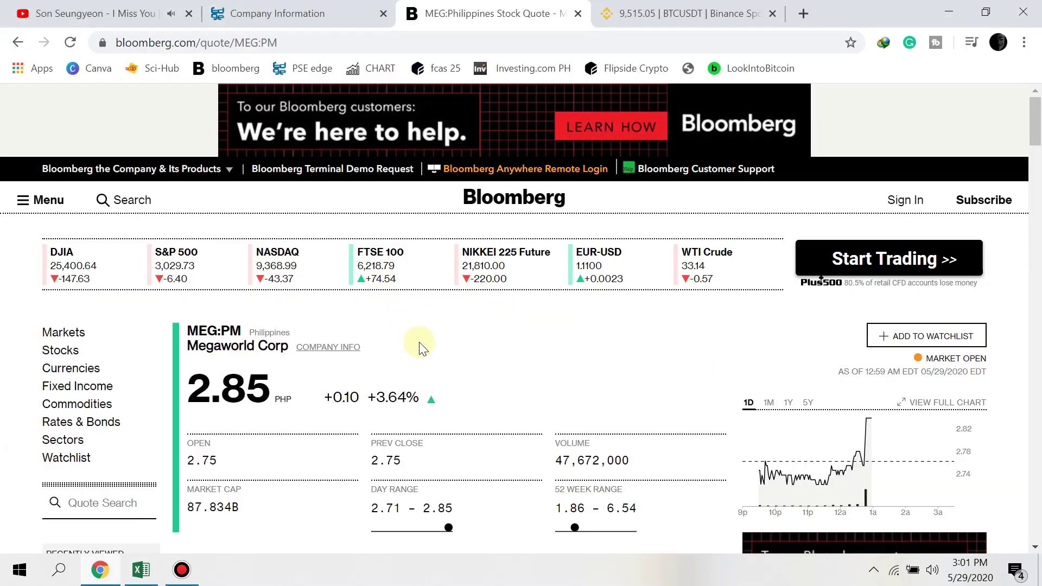
{"action": "scroll", "coordinate": [421, 348], "scroll_direction": "down", "scroll_amount": 15}
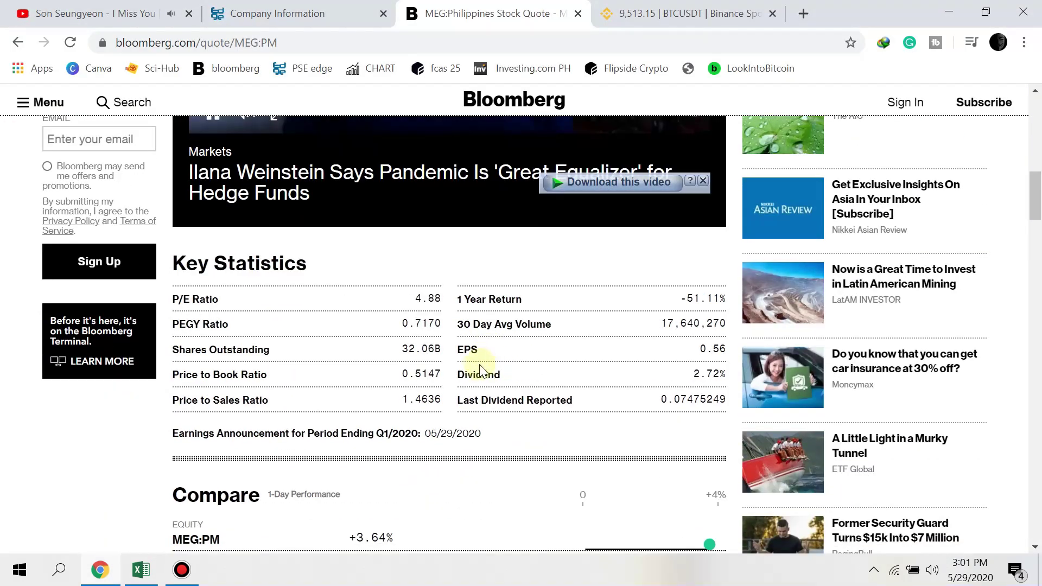
{"action": "key", "text": "alt+Tab"}
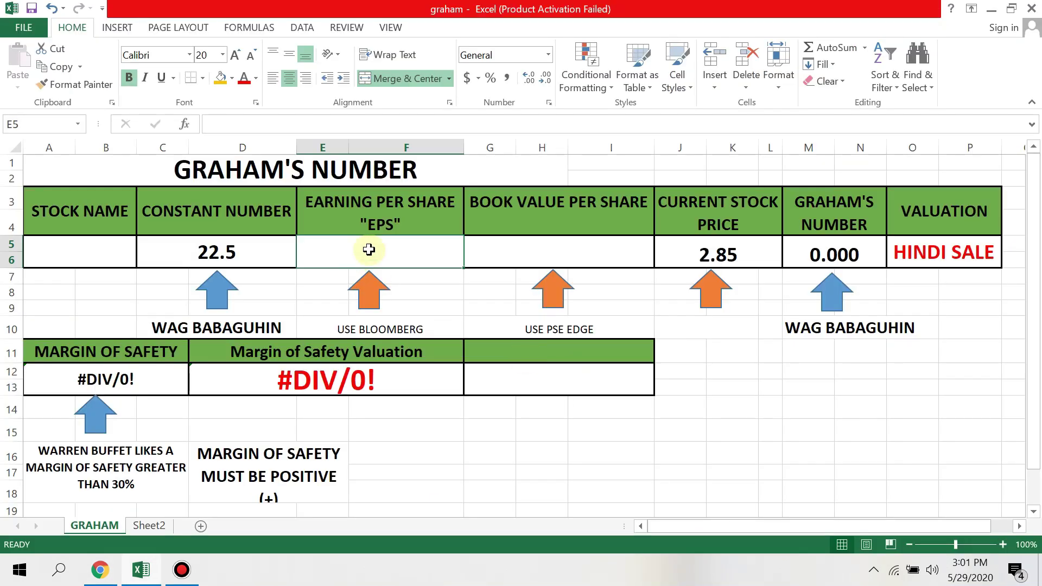
{"action": "type", "text": "0.56"}
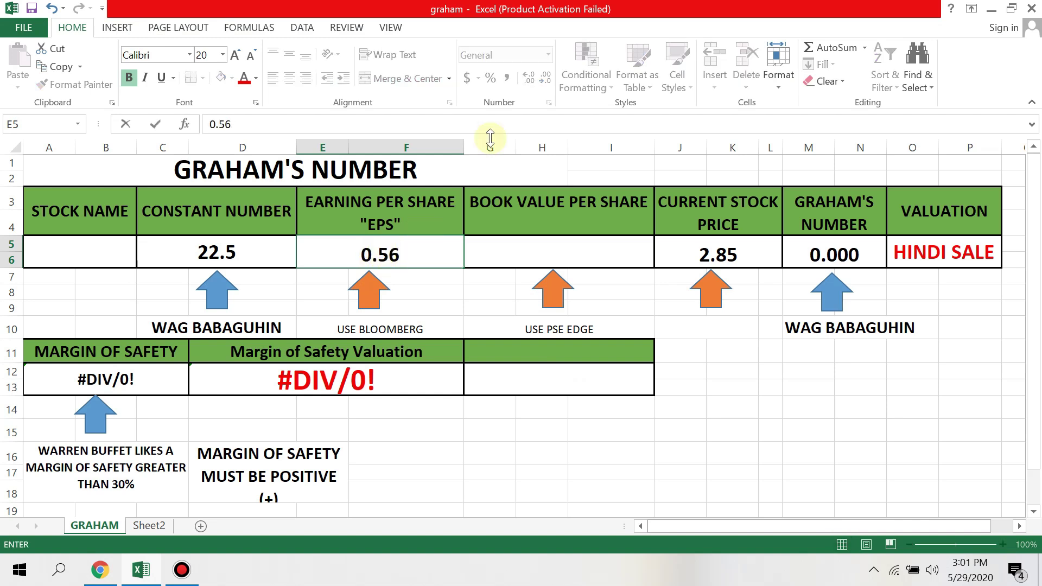
Look up Megaworld's book value per share in its PSE Edge financial reports and enter 5.15 in G5 of the workbook.
{"action": "left_click", "coordinate": [576, 255]}
{"action": "key", "text": "alt+Tab"}
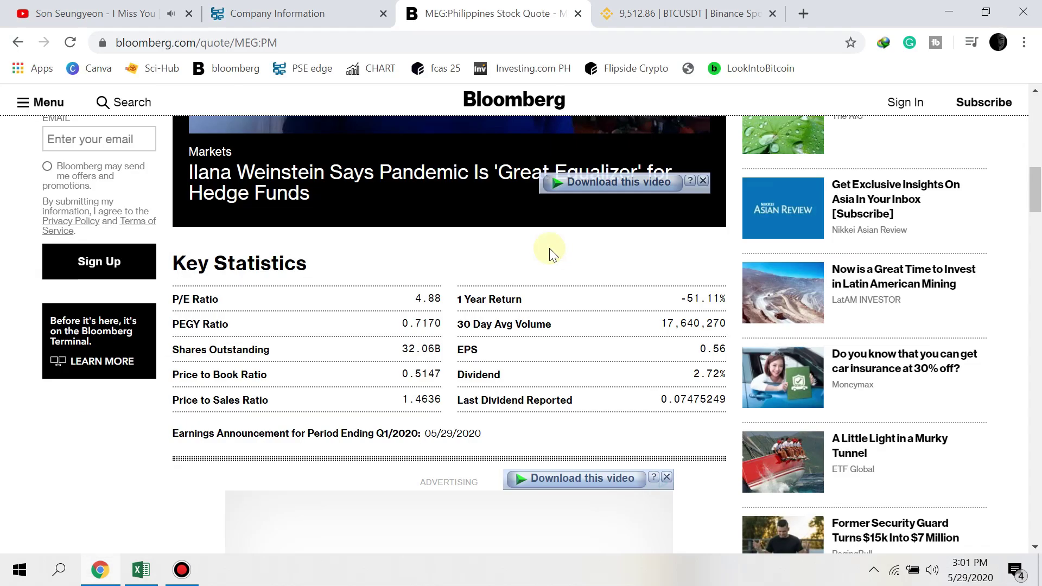
{"action": "left_click", "coordinate": [293, 13]}
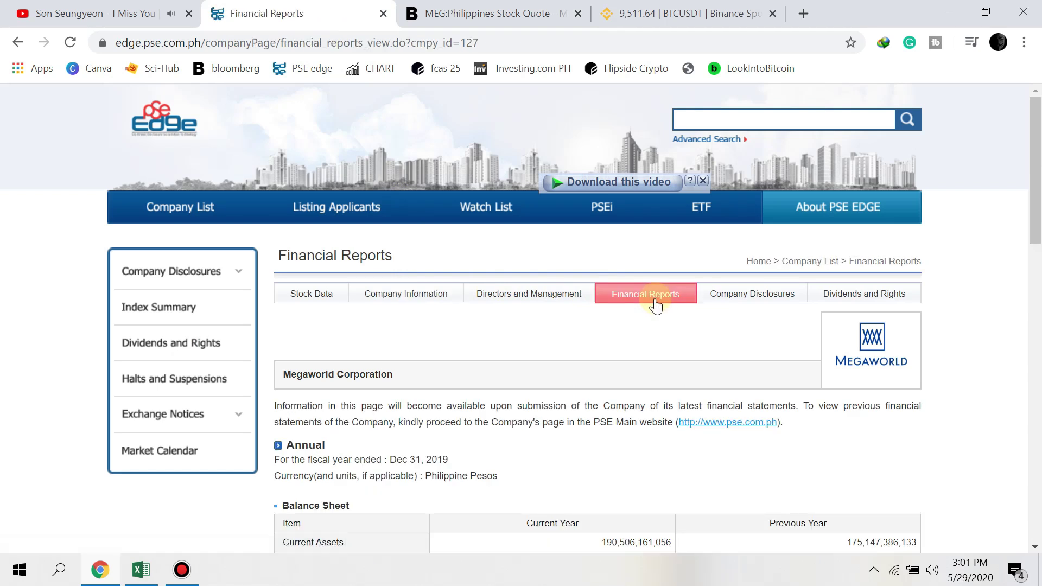
{"action": "scroll", "coordinate": [651, 304], "scroll_direction": "down", "scroll_amount": 5}
{"action": "scroll", "coordinate": [591, 301], "scroll_direction": "down", "scroll_amount": 9}
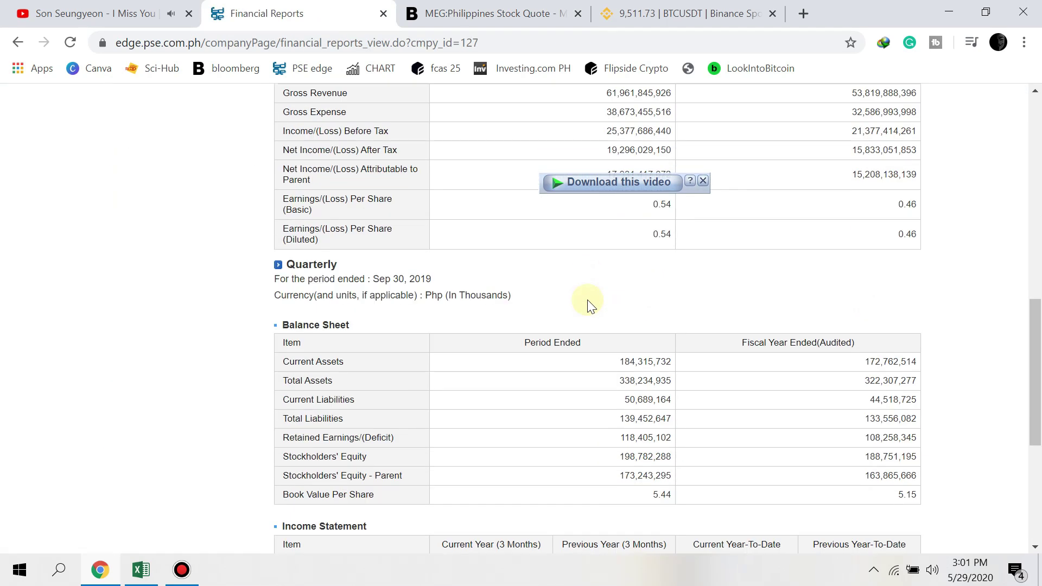
{"action": "scroll", "coordinate": [587, 300], "scroll_direction": "up", "scroll_amount": 10}
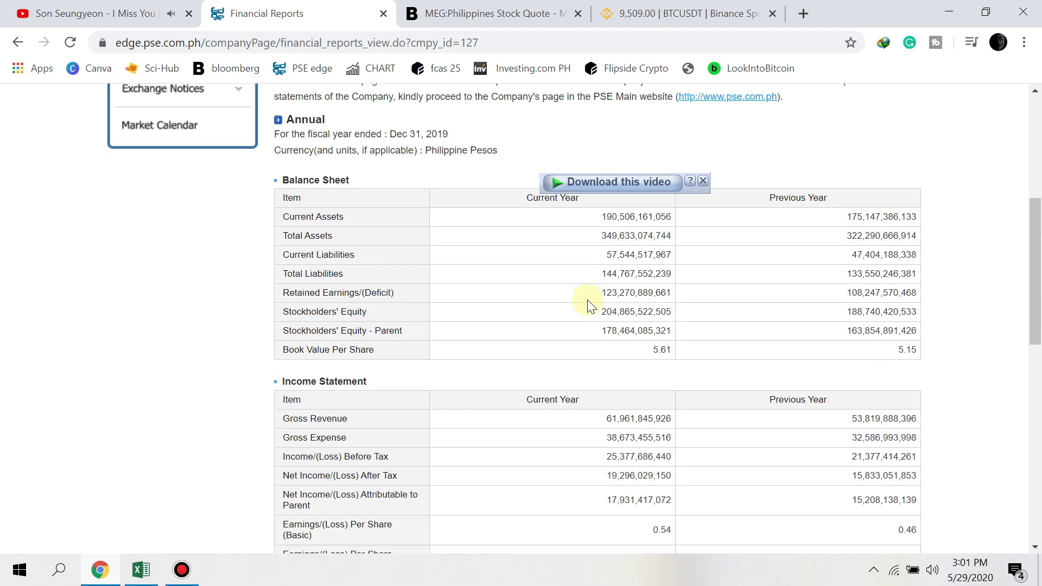
{"action": "scroll", "coordinate": [587, 300], "scroll_direction": "down", "scroll_amount": 2}
{"action": "scroll", "coordinate": [588, 300], "scroll_direction": "up", "scroll_amount": 3}
{"action": "scroll", "coordinate": [587, 300], "scroll_direction": "down", "scroll_amount": 3}
{"action": "scroll", "coordinate": [506, 326], "scroll_direction": "down", "scroll_amount": 8}
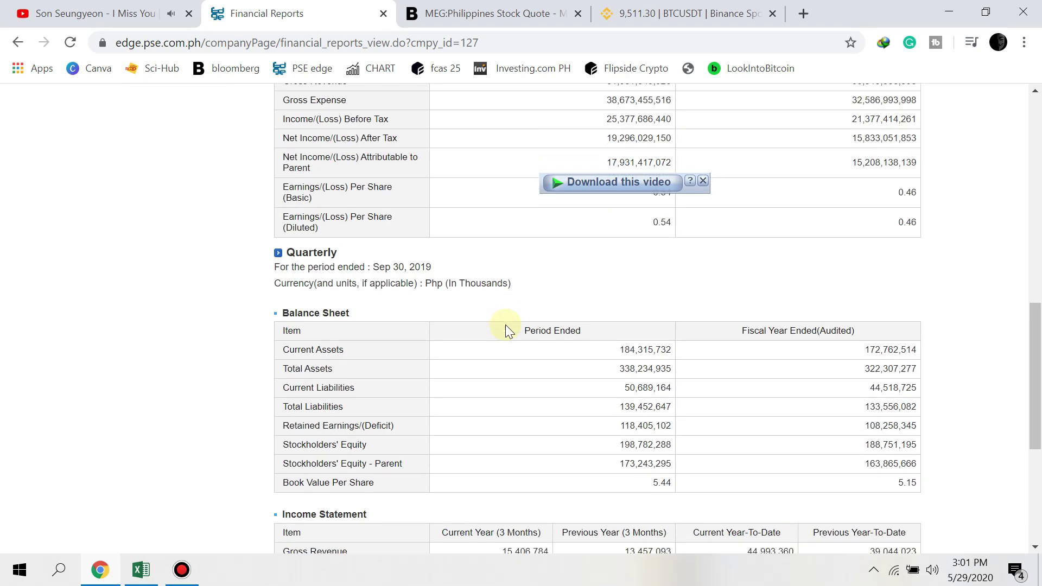
{"action": "scroll", "coordinate": [506, 326], "scroll_direction": "up", "scroll_amount": 6}
{"action": "scroll", "coordinate": [506, 324], "scroll_direction": "up", "scroll_amount": 3}
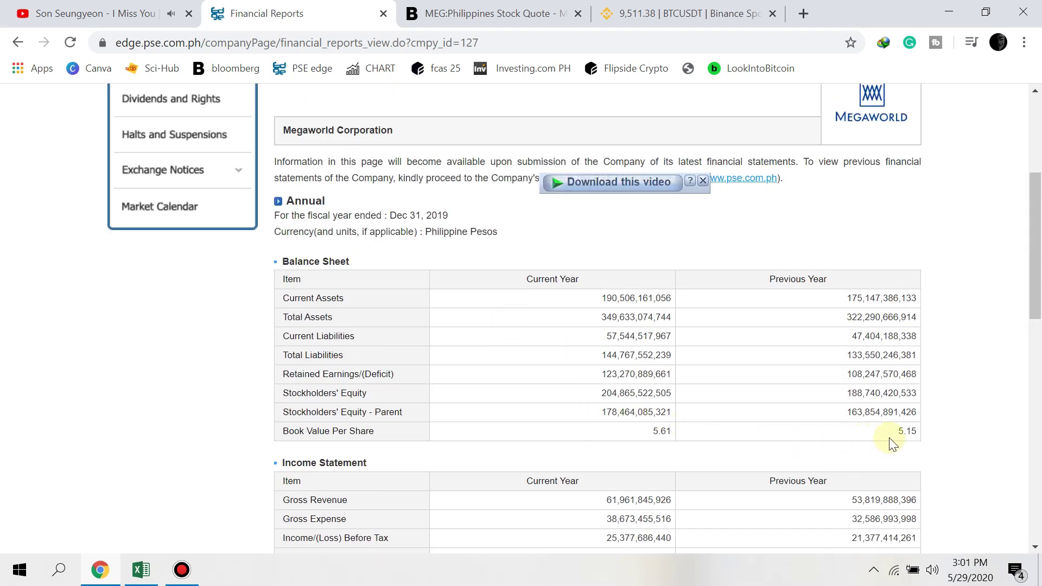
{"action": "key", "text": "alt+Tab"}
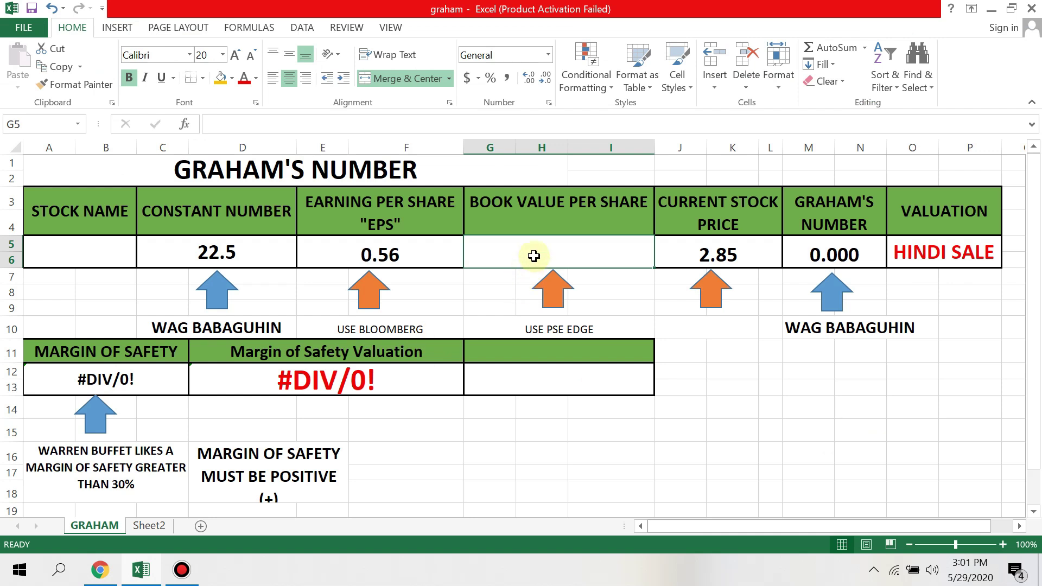
{"action": "type", "text": "5.15"}
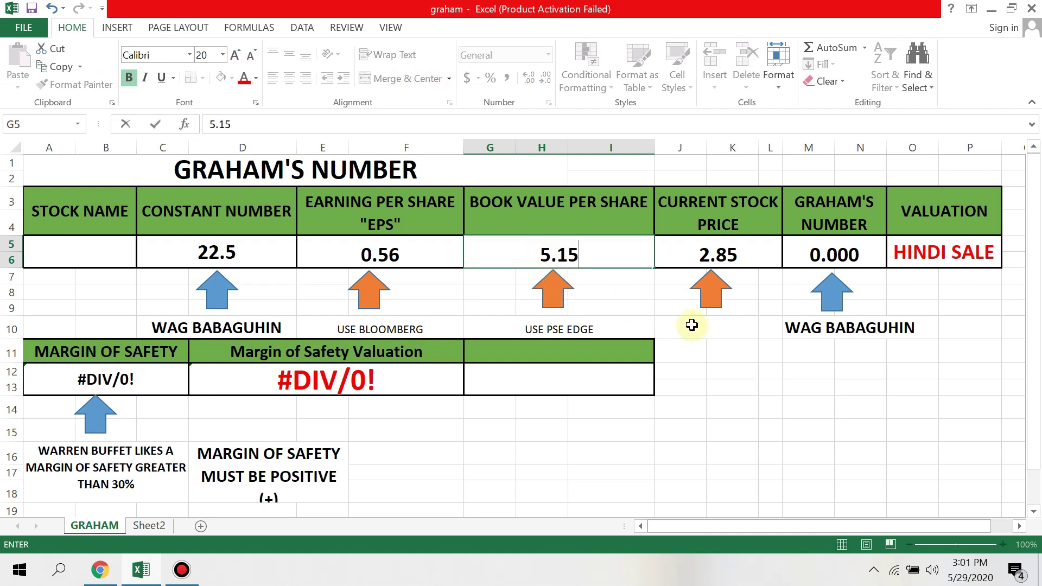
{"action": "left_click", "coordinate": [728, 413]}
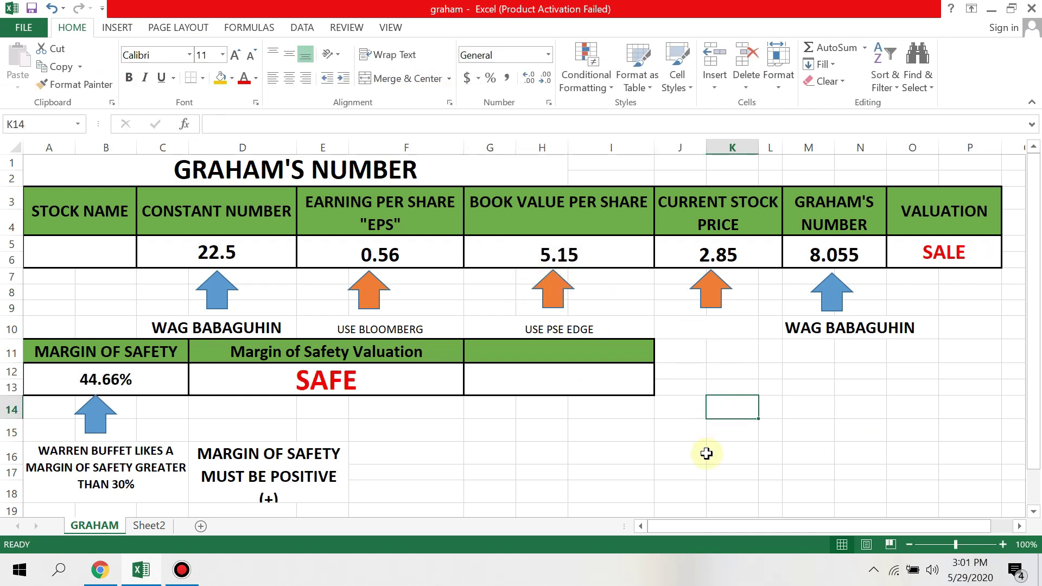
Review Megaworld's book value, stock price, Graham's number, valuation, margin of safety and margin of safety valuation cells.
{"action": "left_click", "coordinate": [548, 253]}
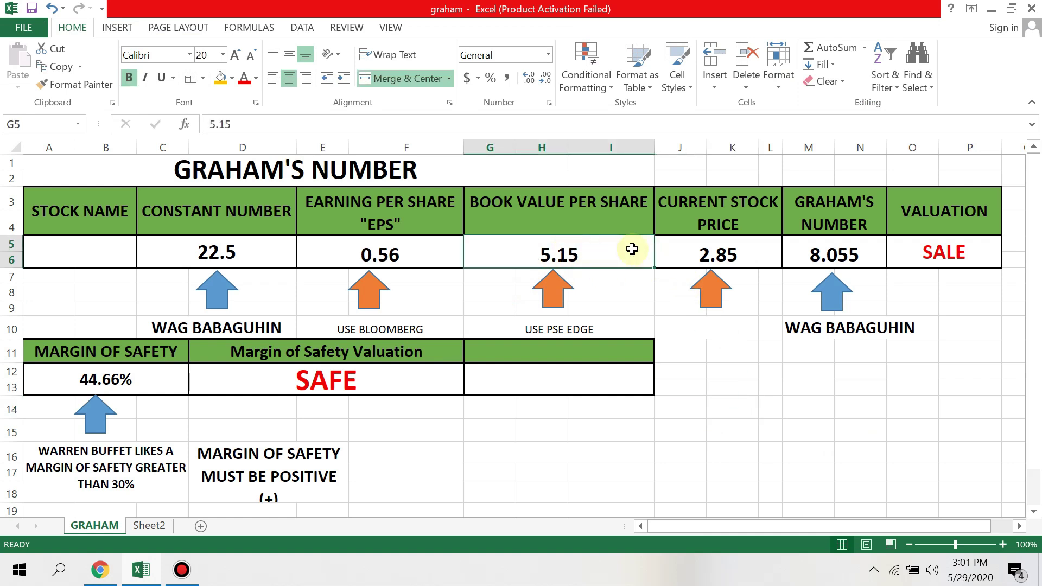
{"action": "left_click", "coordinate": [721, 252]}
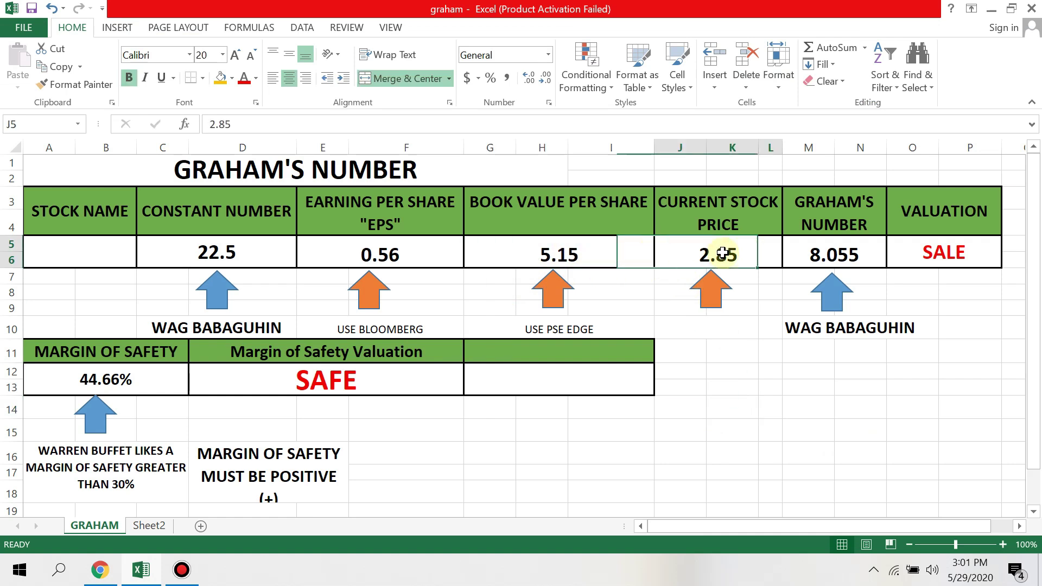
{"action": "left_click", "coordinate": [856, 254]}
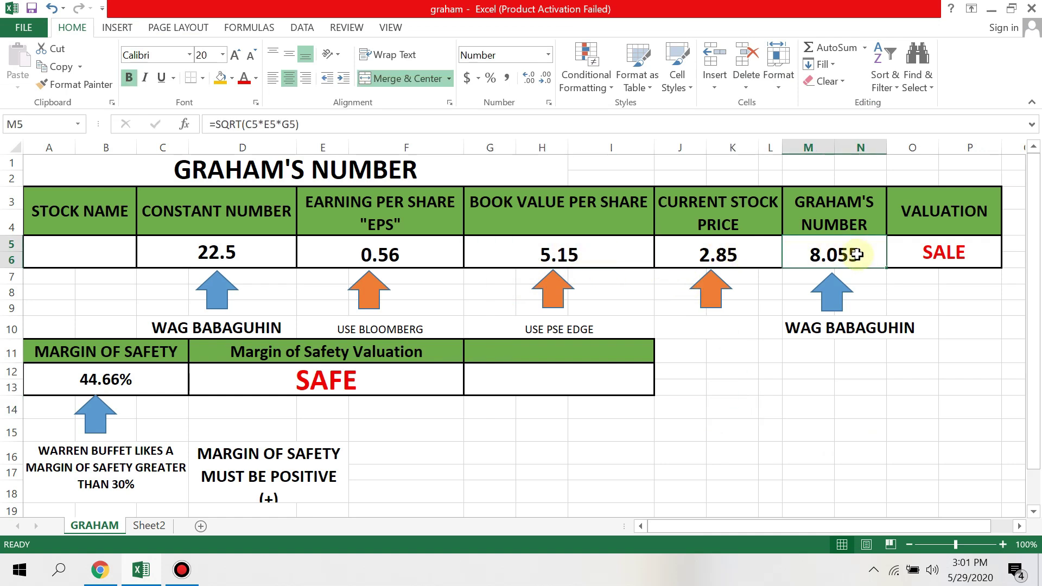
{"action": "left_click", "coordinate": [940, 255]}
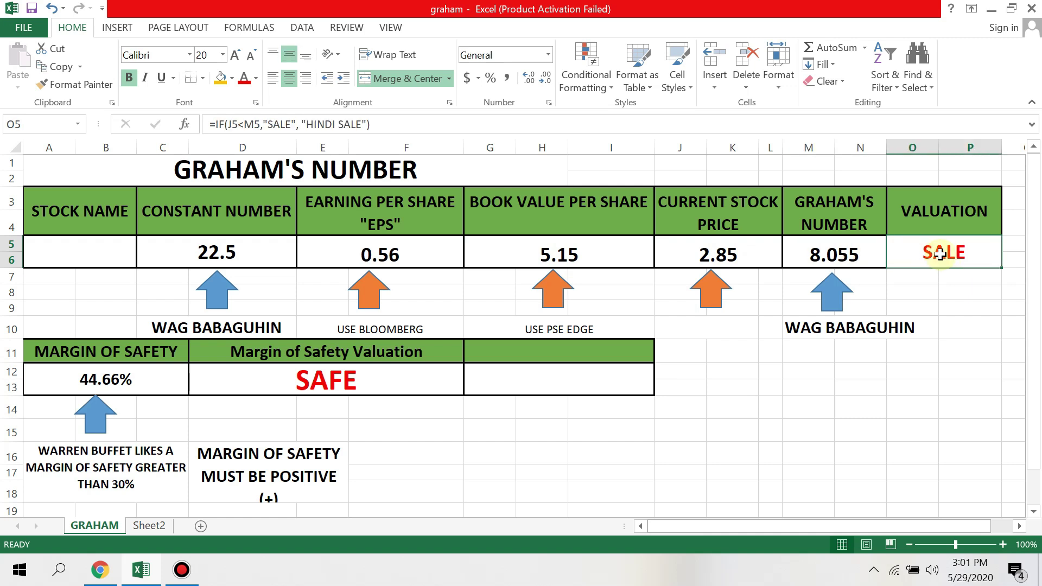
{"action": "left_click", "coordinate": [100, 375]}
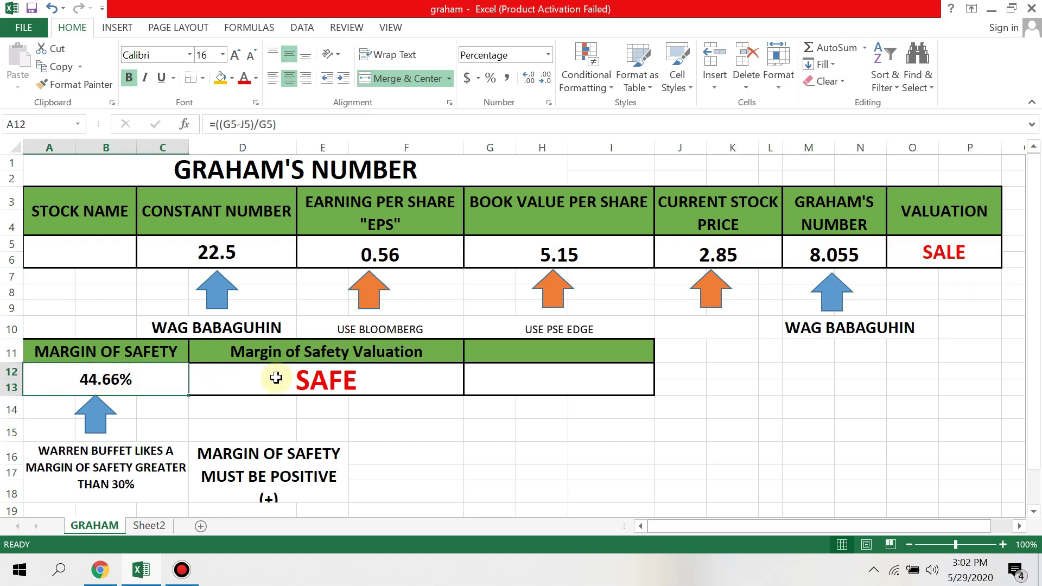
{"action": "left_click", "coordinate": [368, 381]}
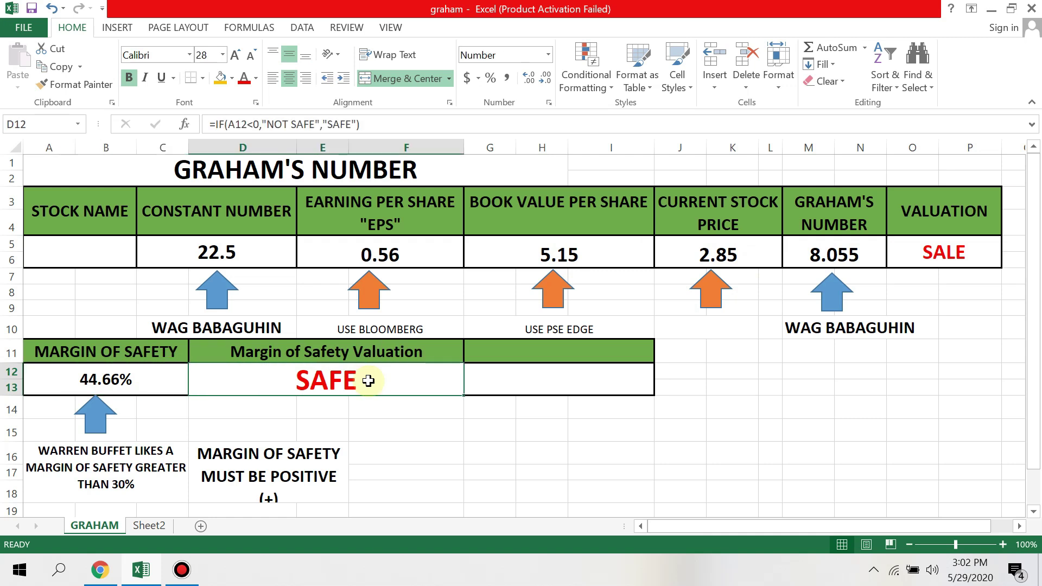
{"action": "key", "text": "alt+Tab"}
{"action": "key", "text": "alt+Tab"}
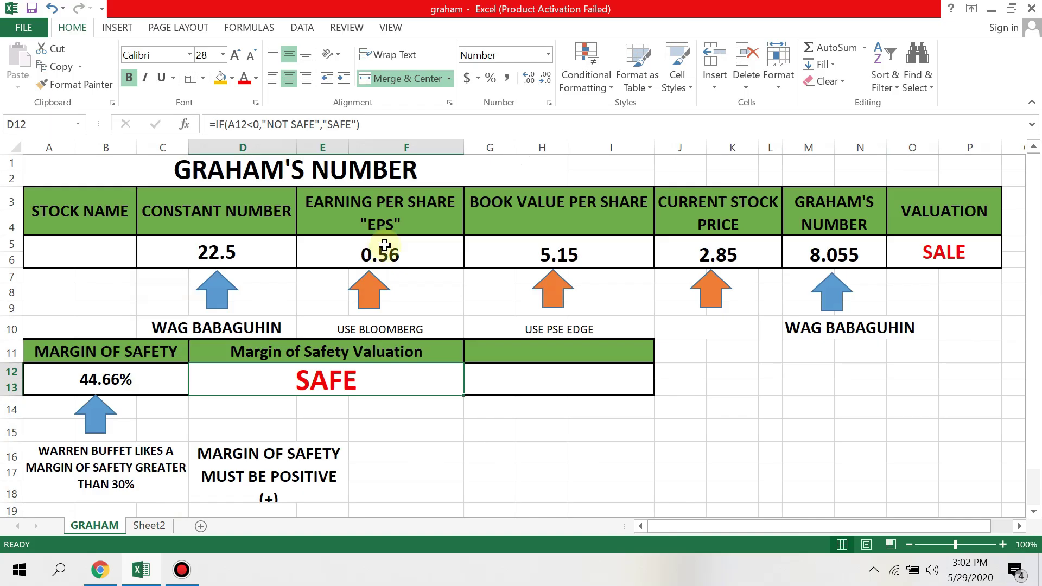
Clear Megaworld's earning per share, book value per share and current stock price from row 5.
{"action": "left_click", "coordinate": [385, 247]}
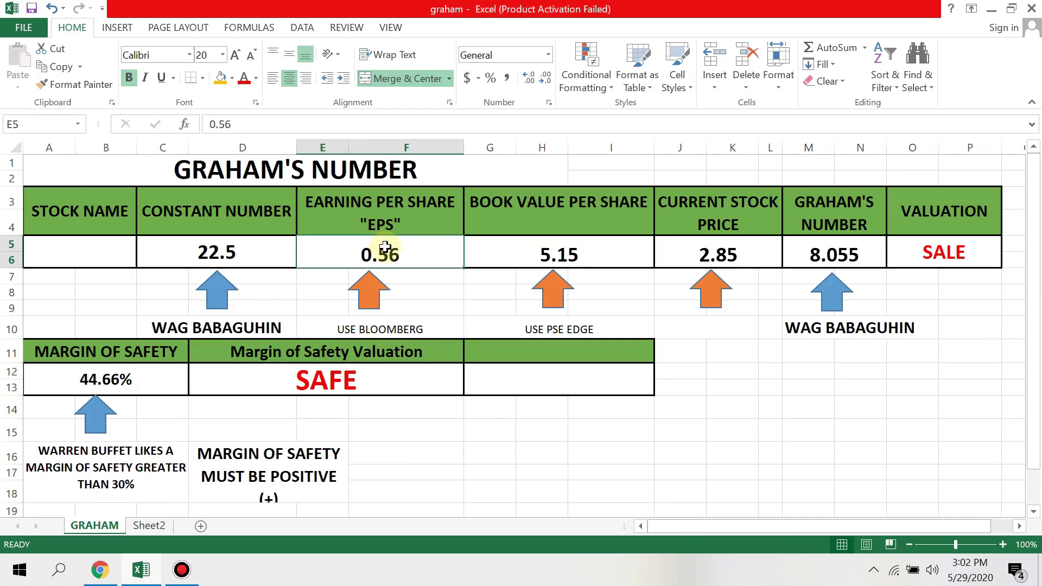
{"action": "key", "text": "BackSpace"}
{"action": "left_click", "coordinate": [566, 255]}
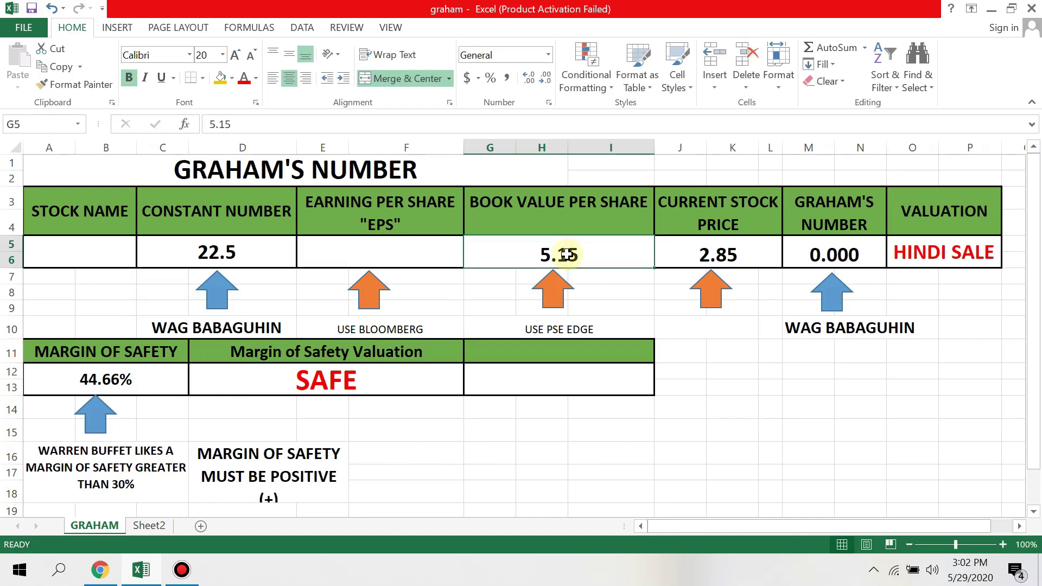
{"action": "left_click", "coordinate": [756, 255]}
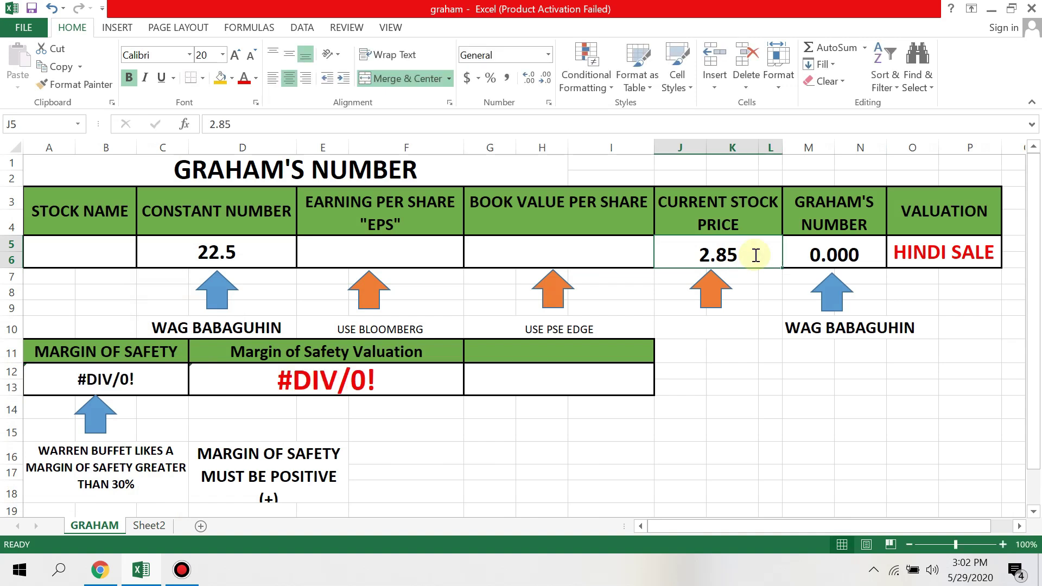
{"action": "key", "text": "BackSpace"}
Switch to PSE Edge in Chrome, search for agi and open Alliance Global Group, Inc.'s company page.
{"action": "key", "text": "alt+Tab"}
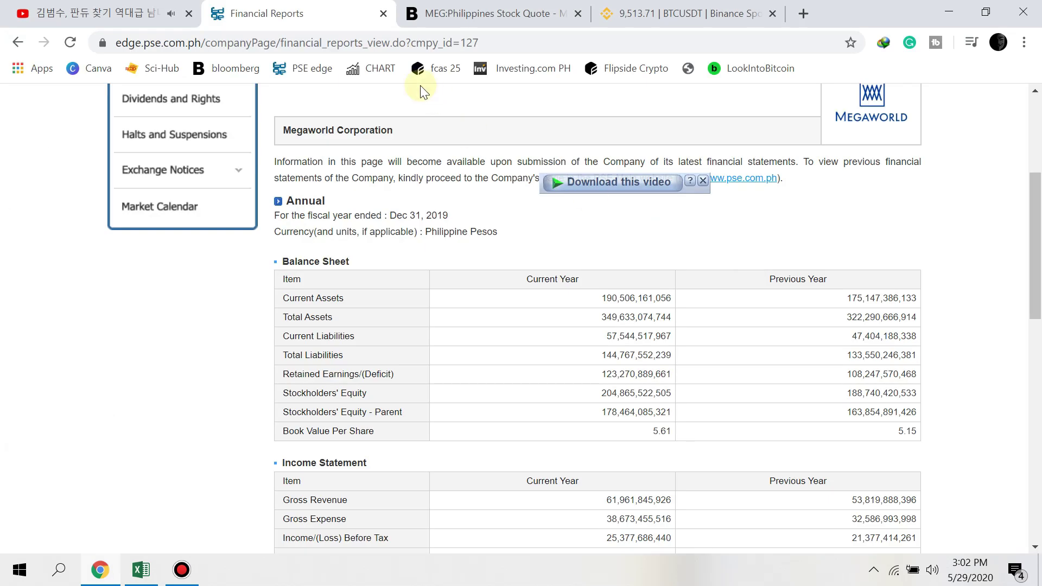
{"action": "scroll", "coordinate": [423, 92], "scroll_direction": "up", "scroll_amount": 4}
{"action": "left_click", "coordinate": [701, 119]}
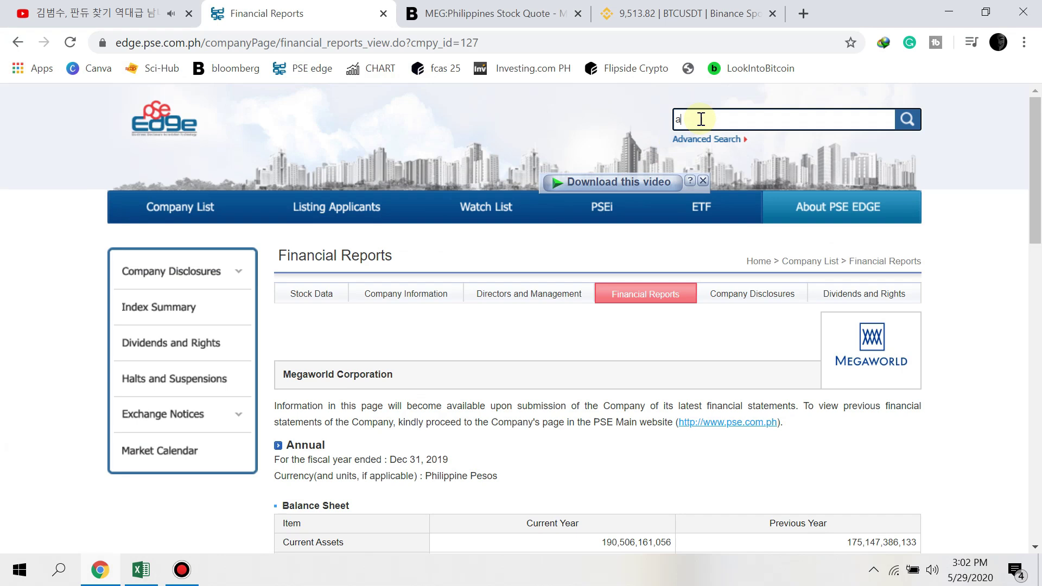
{"action": "type", "text": "agi"}
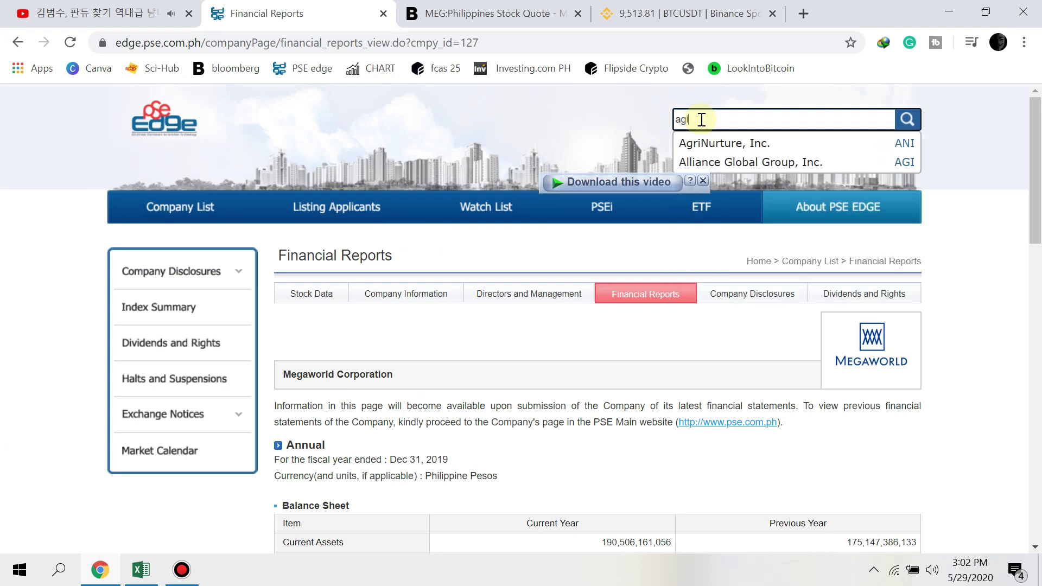
{"action": "left_click", "coordinate": [722, 145]}
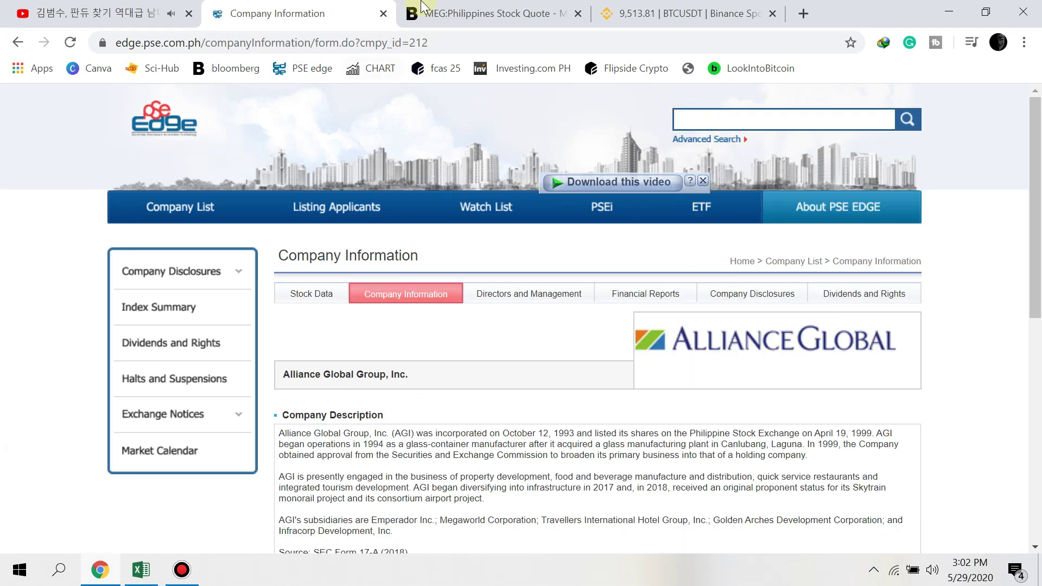
Open Bloomberg's Alliance Global Group quote page by changing the ticker in the Megaworld quote address to agi:PM.
{"action": "left_click", "coordinate": [488, 13]}
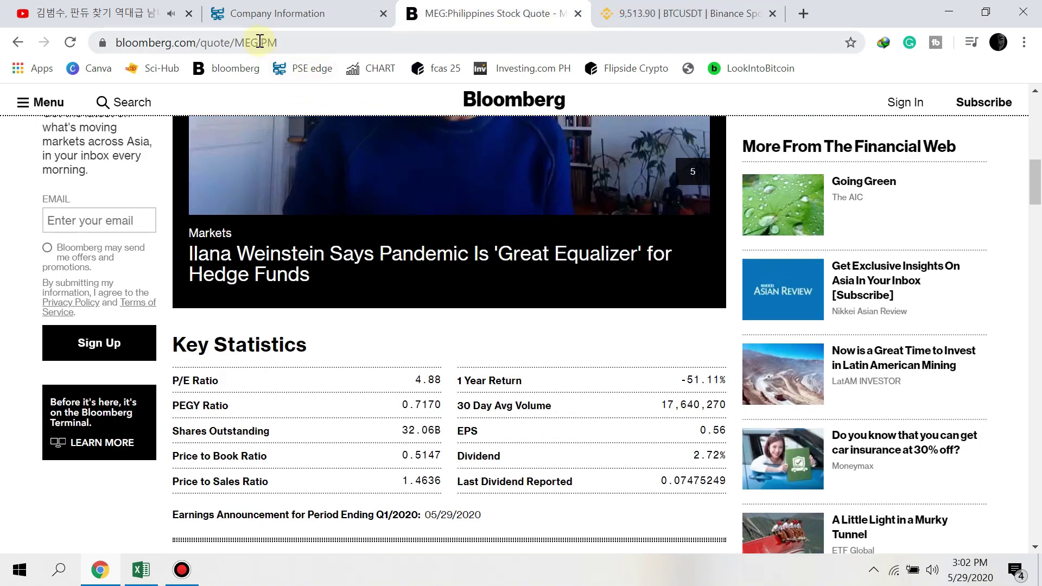
{"action": "left_click", "coordinate": [260, 42]}
{"action": "left_click", "coordinate": [259, 41]}
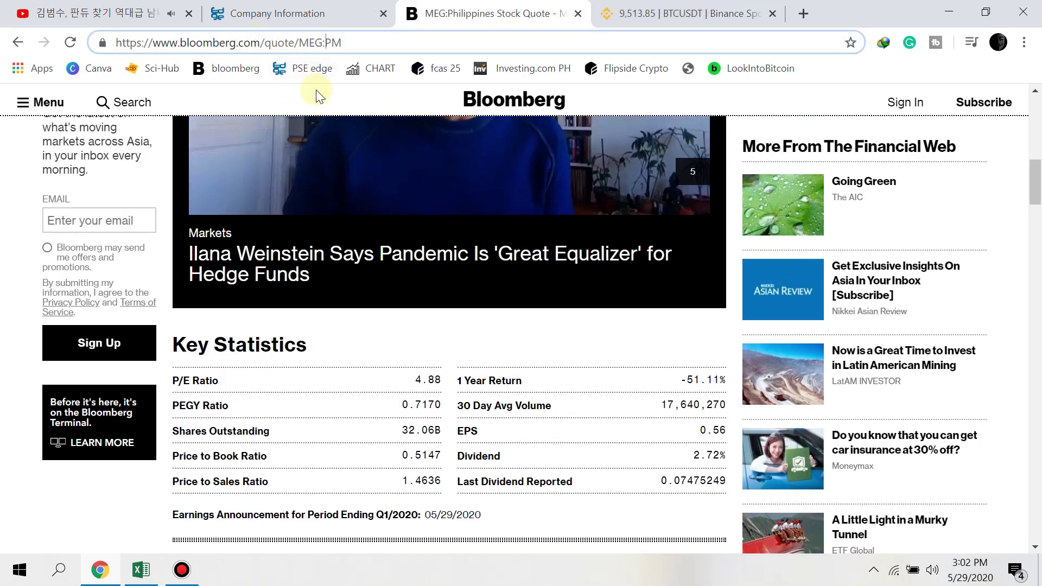
{"action": "key", "text": "BackSpace"}
{"action": "key", "text": "BackSpace"}
{"action": "key", "text": "BackSpace"}
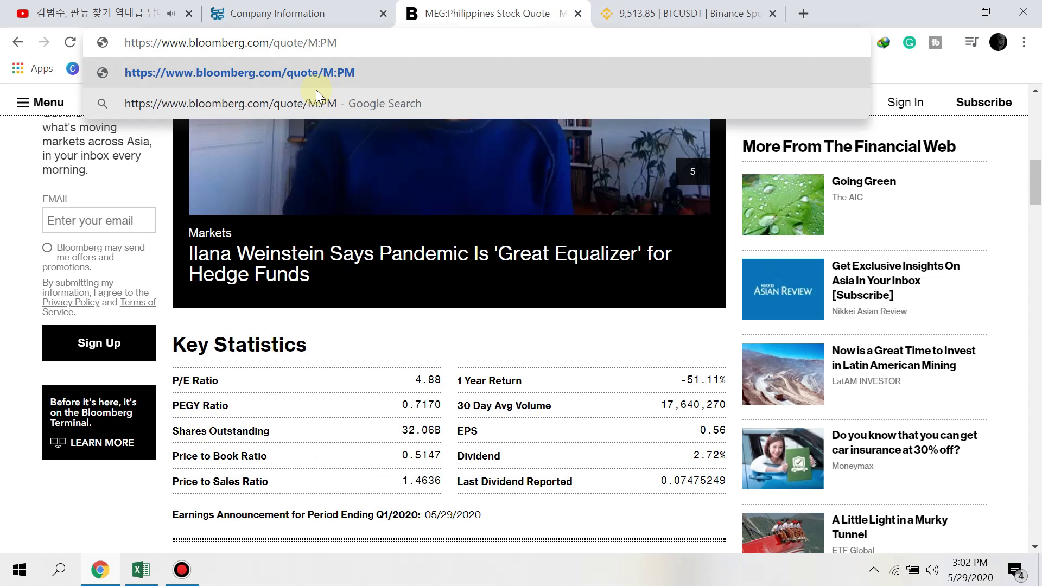
{"action": "type", "text": "agi"}
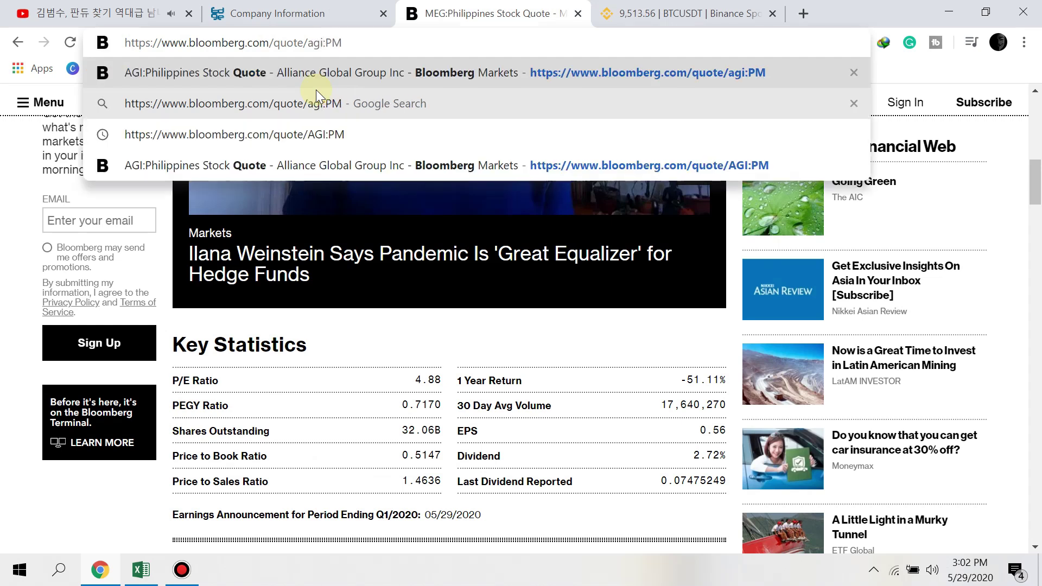
{"action": "left_click", "coordinate": [337, 79]}
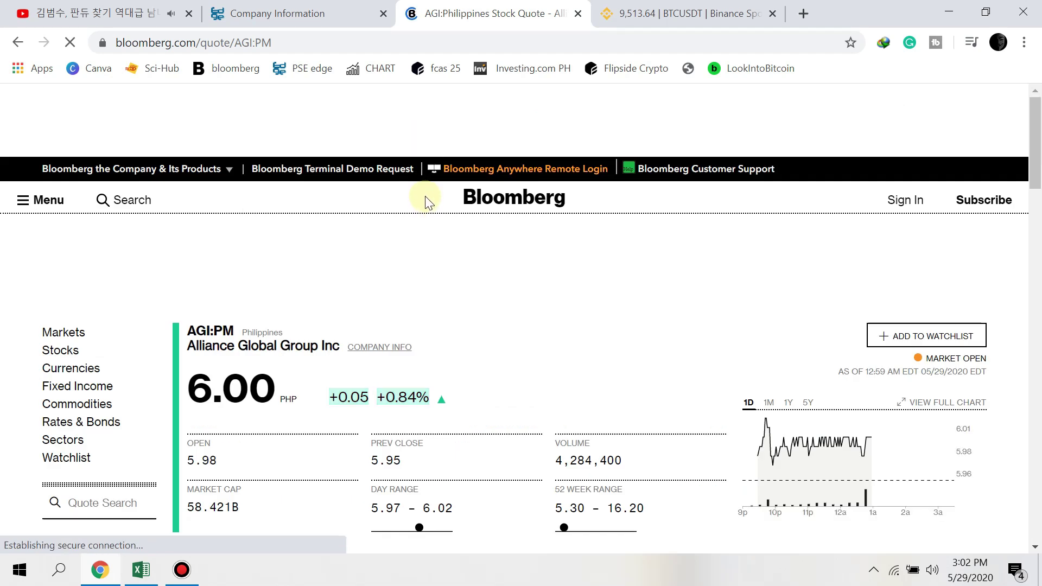
Look up Alliance Global's current stock price on Bloomberg and enter 6 in J5 of the graham workbook in Excel.
{"action": "scroll", "coordinate": [437, 209], "scroll_direction": "down", "scroll_amount": 1}
{"action": "scroll", "coordinate": [437, 209], "scroll_direction": "down", "scroll_amount": 1}
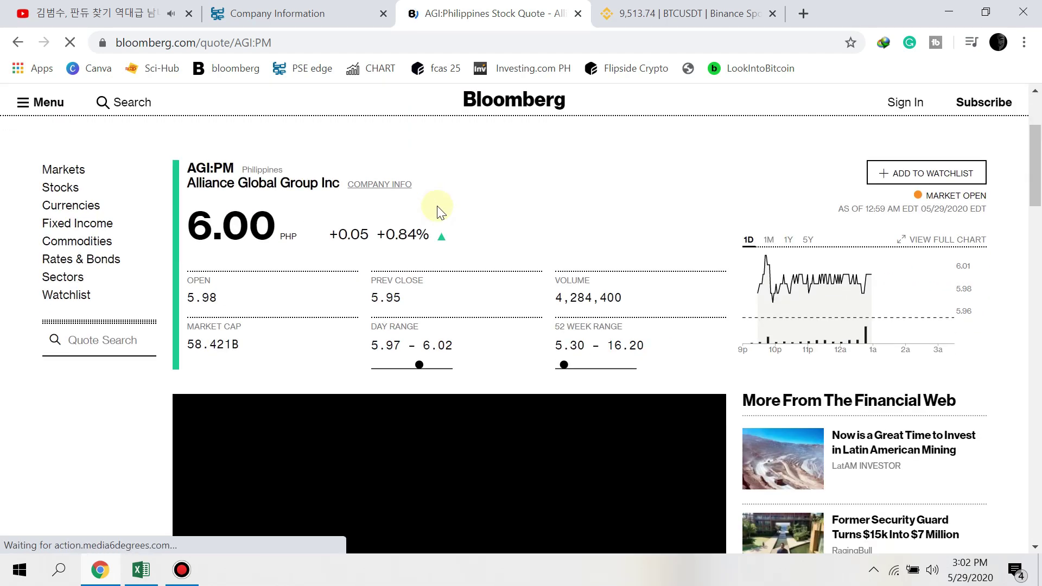
{"action": "scroll", "coordinate": [438, 210], "scroll_direction": "up", "scroll_amount": 1}
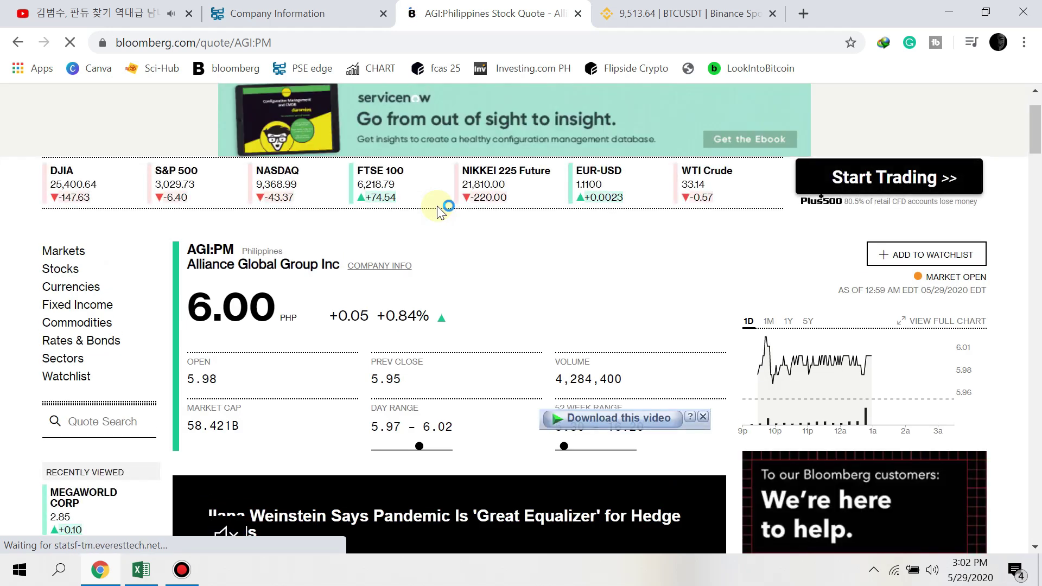
{"action": "scroll", "coordinate": [438, 209], "scroll_direction": "down", "scroll_amount": 1}
{"action": "scroll", "coordinate": [437, 209], "scroll_direction": "up", "scroll_amount": 1}
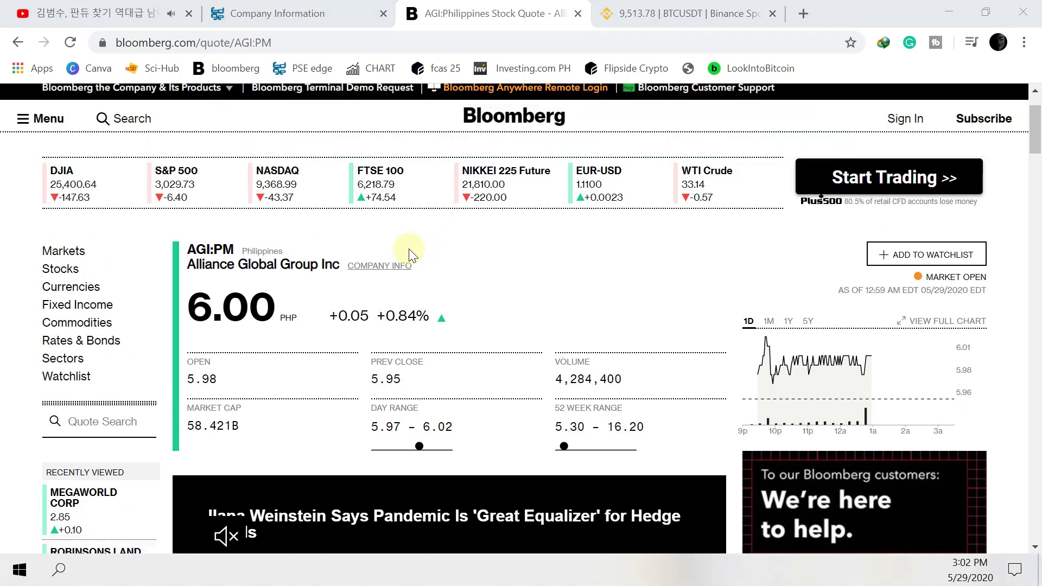
{"action": "key", "text": "alt+Tab"}
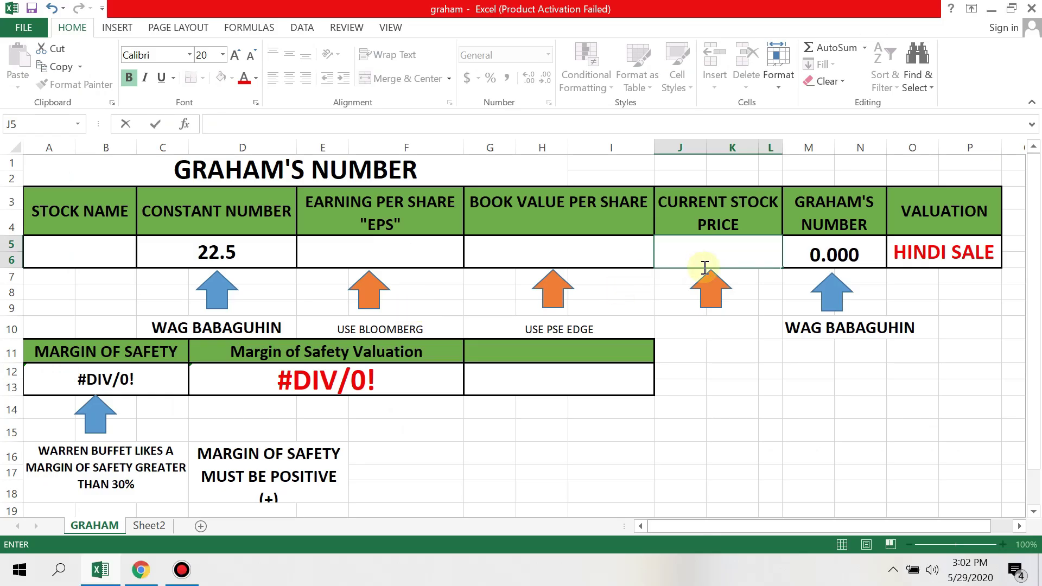
{"action": "key", "text": "alt+Tab"}
{"action": "key", "text": "alt+Tab"}
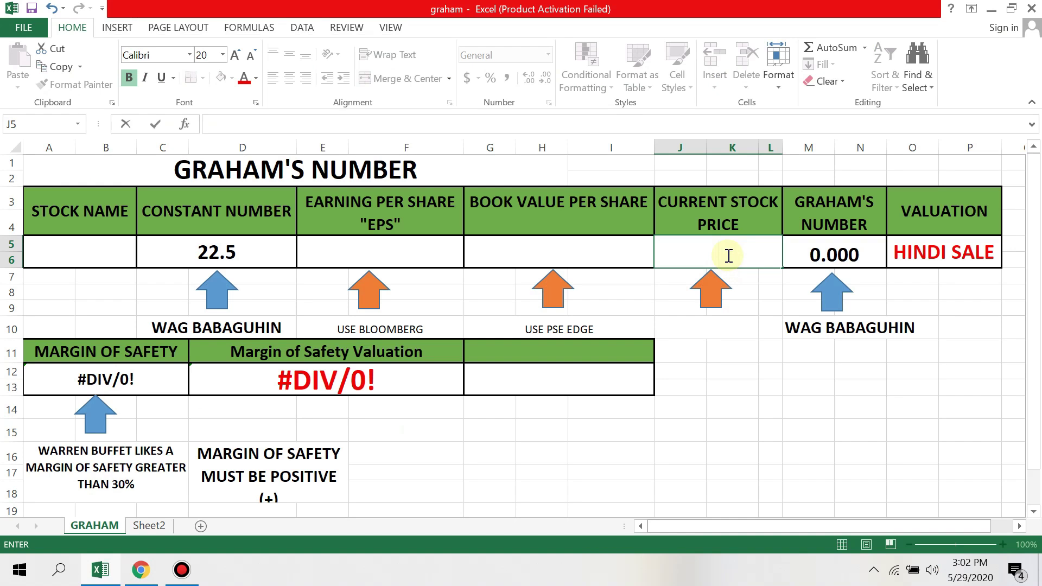
{"action": "left_click", "coordinate": [400, 263]}
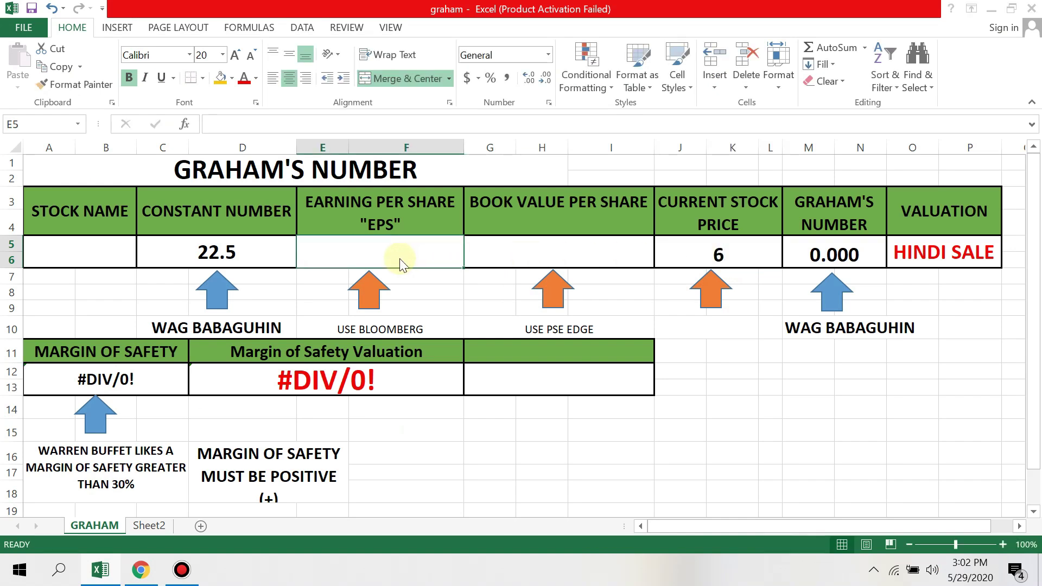
Find Alliance Global's EPS in Bloomberg's Key Statistics and enter 1.62 in E5 of the workbook.
{"action": "key", "text": "alt+Tab"}
{"action": "scroll", "coordinate": [409, 270], "scroll_direction": "down", "scroll_amount": 10}
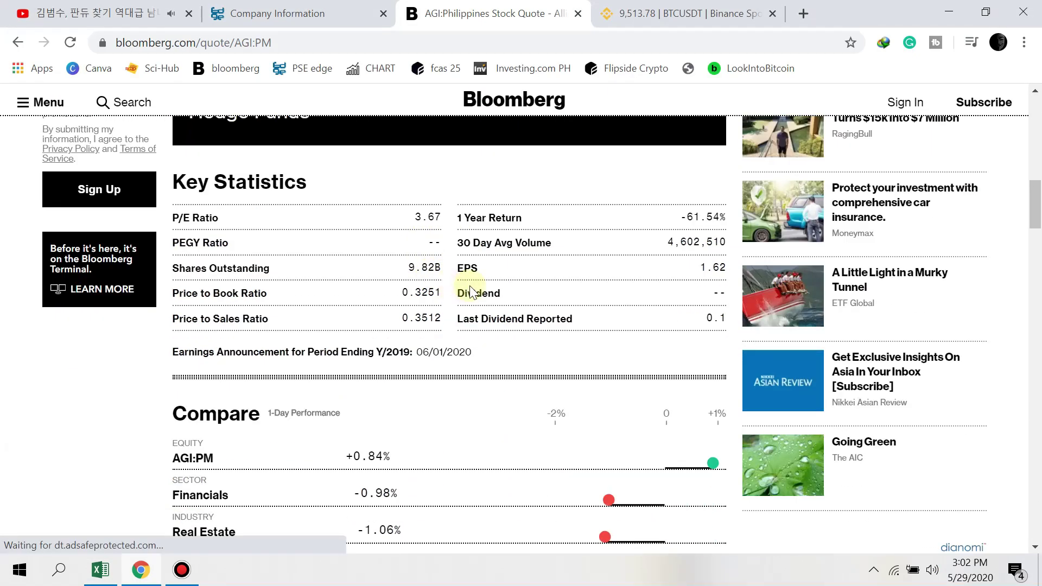
{"action": "key", "text": "alt+Tab"}
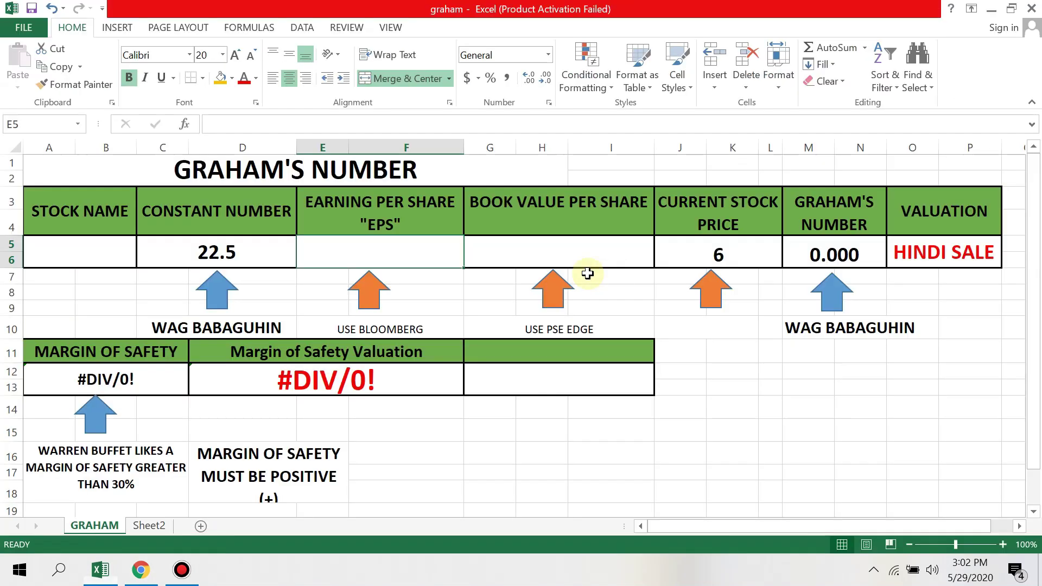
{"action": "type", "text": "1.62"}
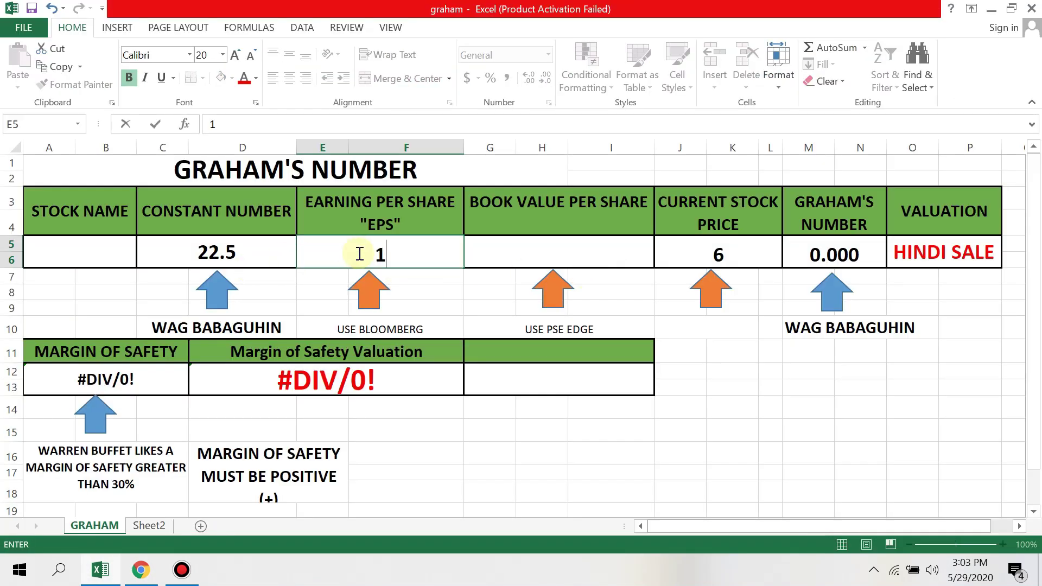
{"action": "left_click", "coordinate": [550, 245]}
Look up Alliance Global's book value per share in its PSE Edge financial reports and enter 29.31 in G5 of the workbook.
{"action": "key", "text": "alt+Tab"}
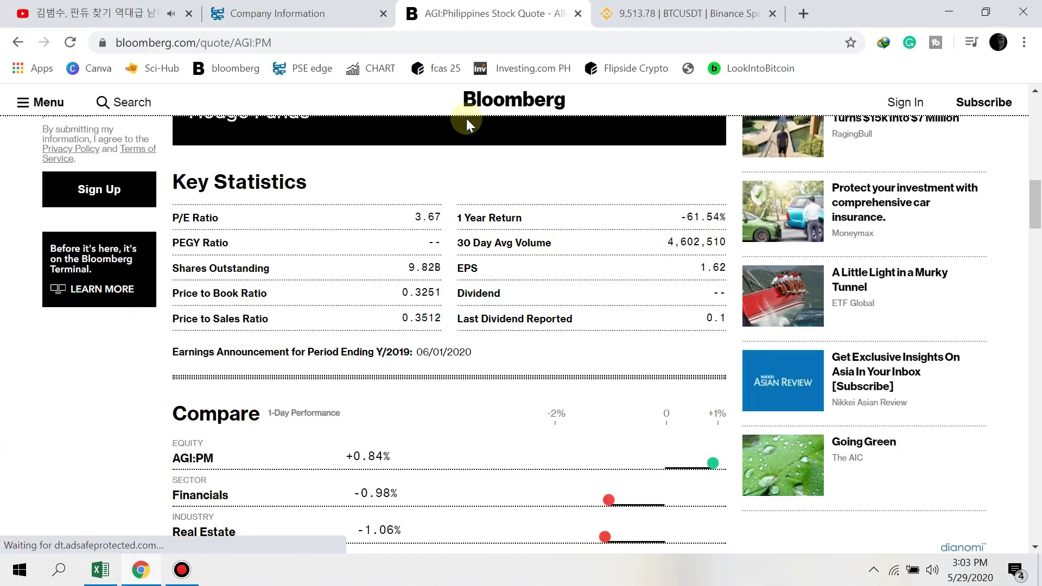
{"action": "left_click", "coordinate": [310, 12]}
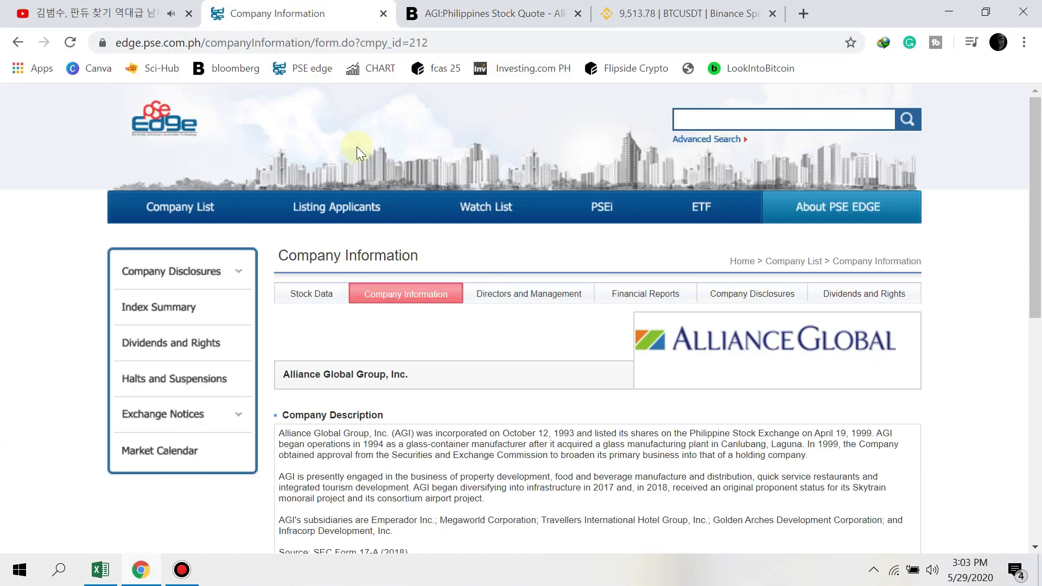
{"action": "left_click", "coordinate": [658, 300]}
{"action": "scroll", "coordinate": [630, 296], "scroll_direction": "down", "scroll_amount": 6}
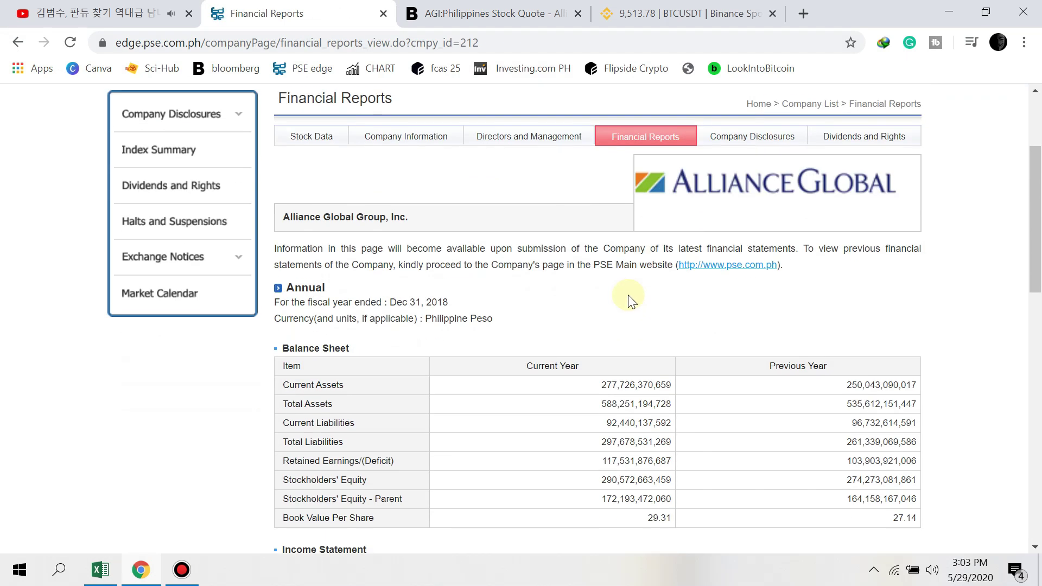
{"action": "scroll", "coordinate": [633, 297], "scroll_direction": "down", "scroll_amount": 10}
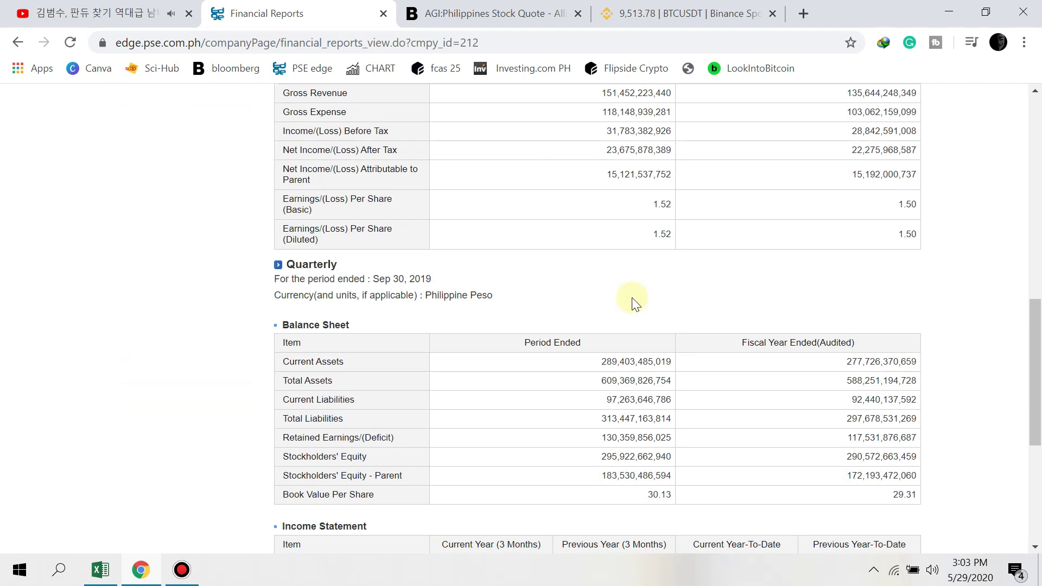
{"action": "scroll", "coordinate": [632, 297], "scroll_direction": "up", "scroll_amount": 2}
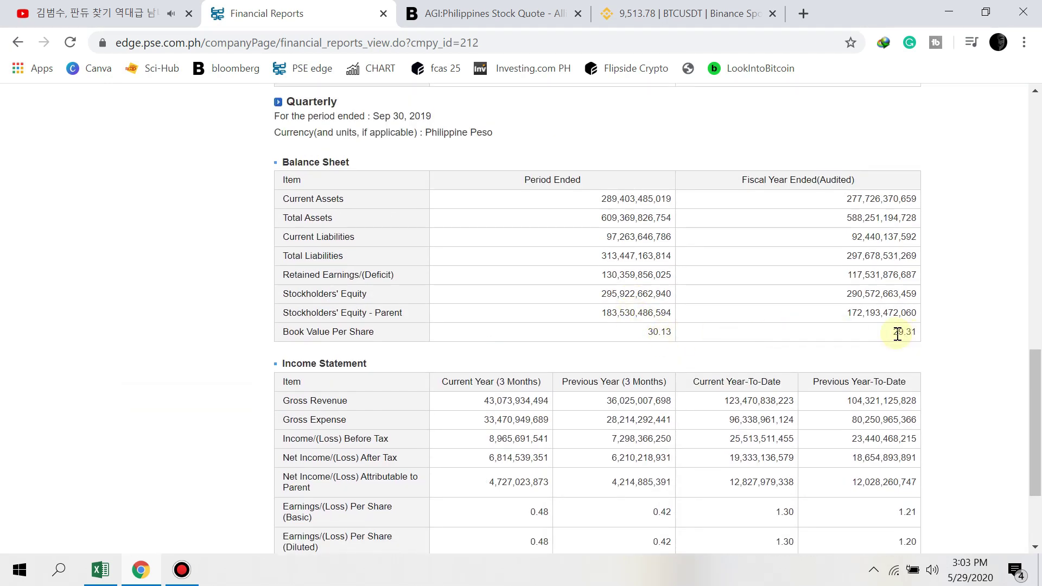
{"action": "key", "text": "alt+Tab"}
{"action": "left_click", "coordinate": [522, 266]}
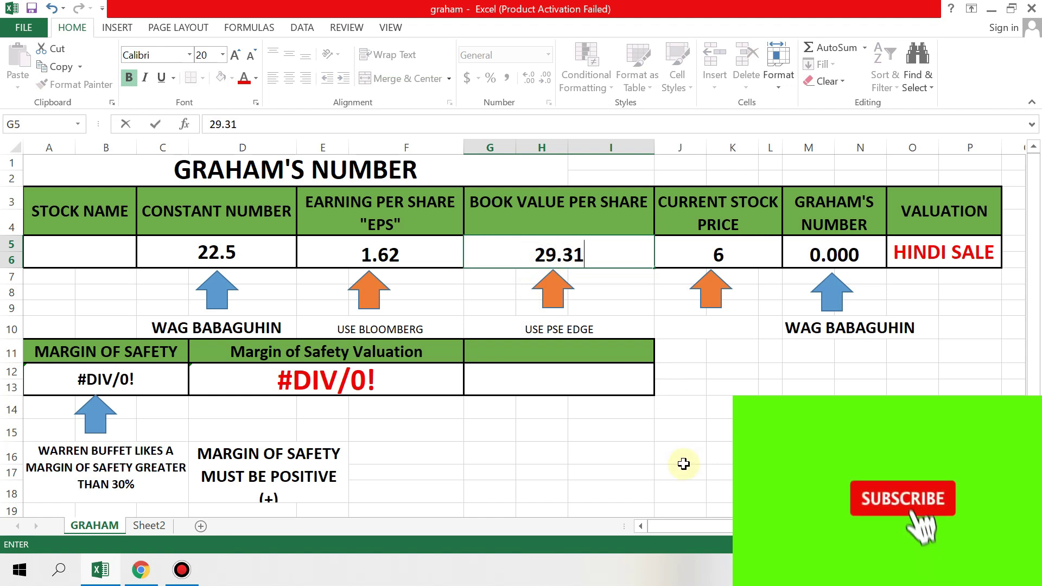
{"action": "left_click", "coordinate": [672, 445]}
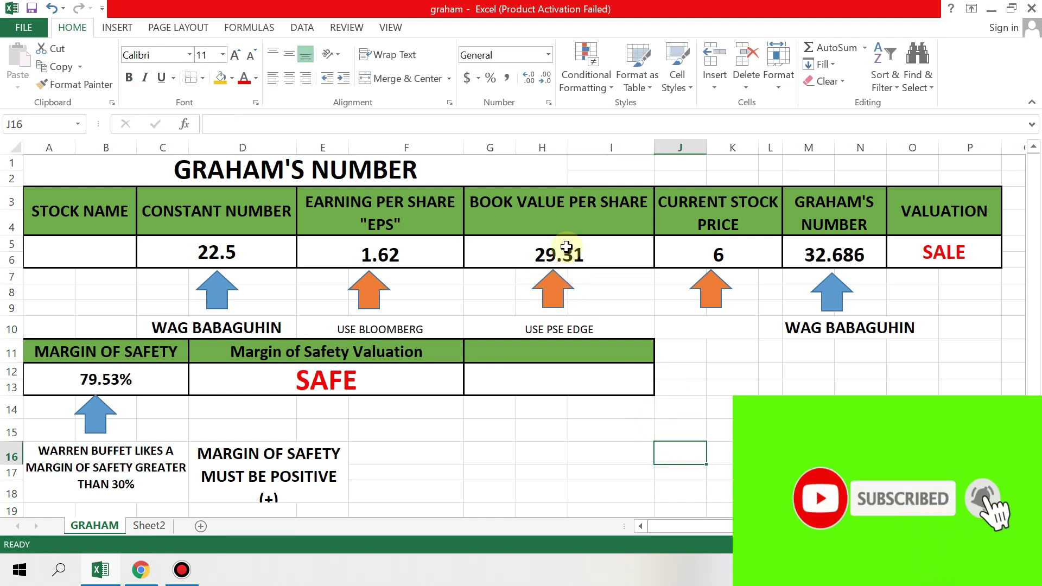
Review Alliance Global's book value, stock price, Graham's number, valuation, margin of safety and margin of safety valuation cells.
{"action": "left_click", "coordinate": [586, 247]}
{"action": "left_click", "coordinate": [692, 251]}
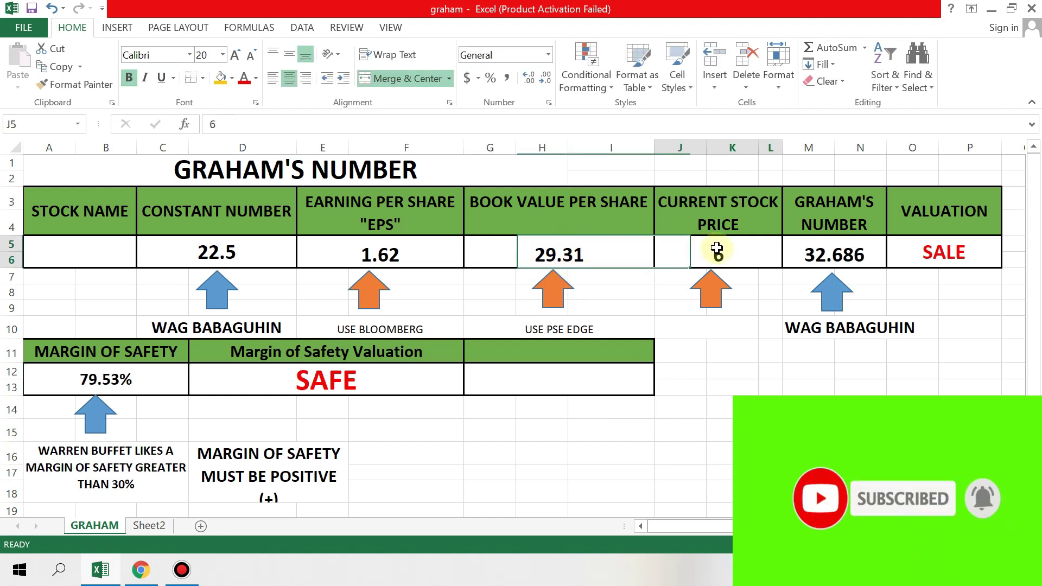
{"action": "left_click", "coordinate": [844, 253]}
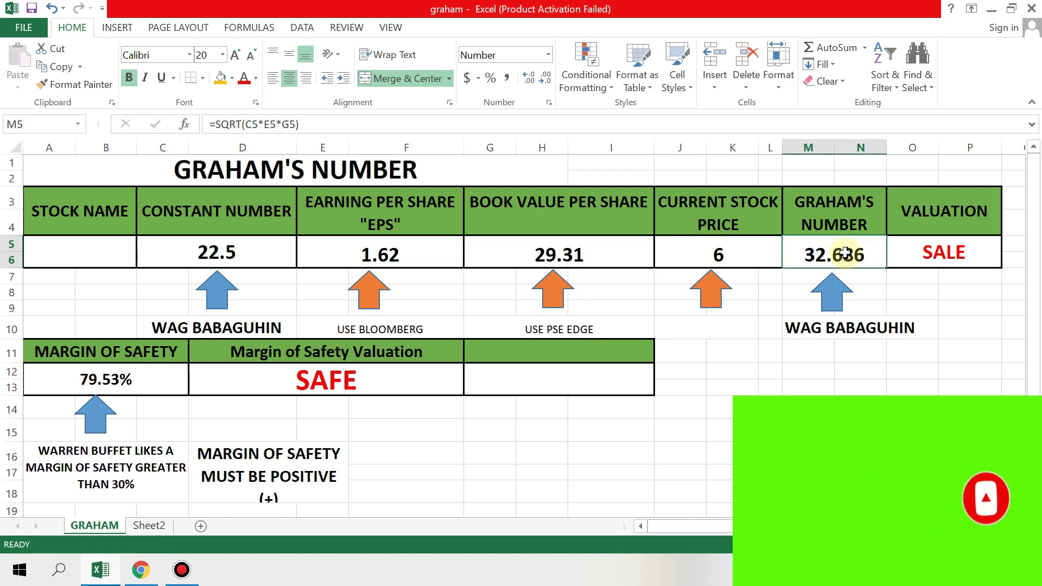
{"action": "left_click", "coordinate": [929, 255]}
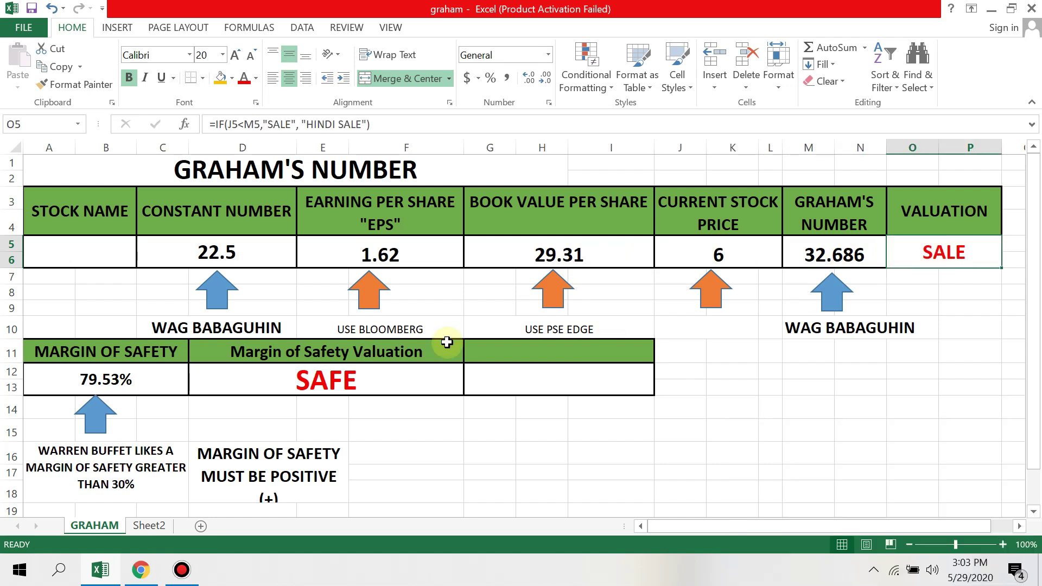
{"action": "left_click", "coordinate": [128, 378]}
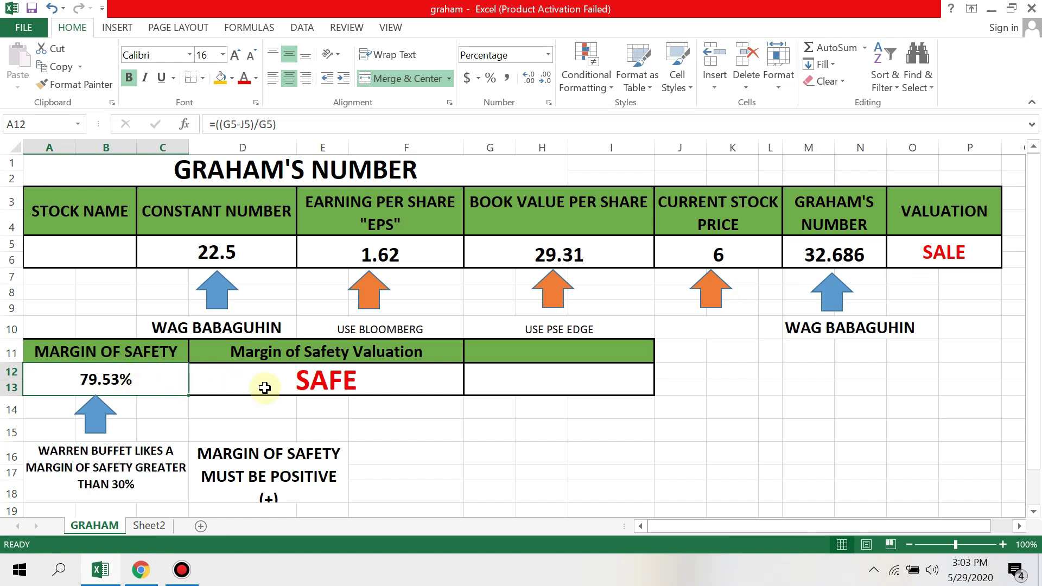
{"action": "left_click", "coordinate": [322, 387]}
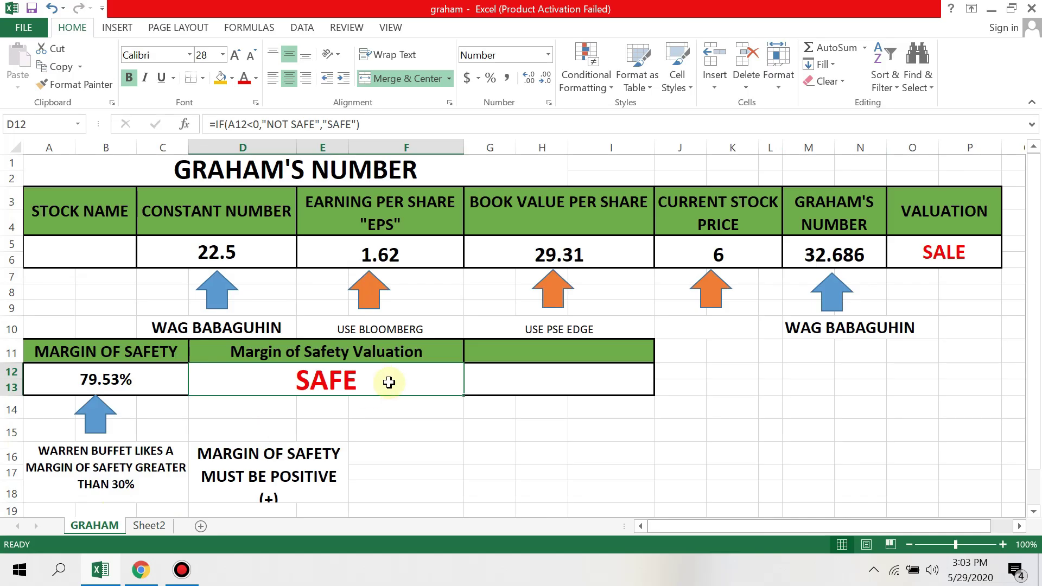
Clear Alliance Global's earning per share, book value per share and current stock price from row 5.
{"action": "left_click", "coordinate": [378, 253]}
{"action": "key", "text": "BackSpace"}
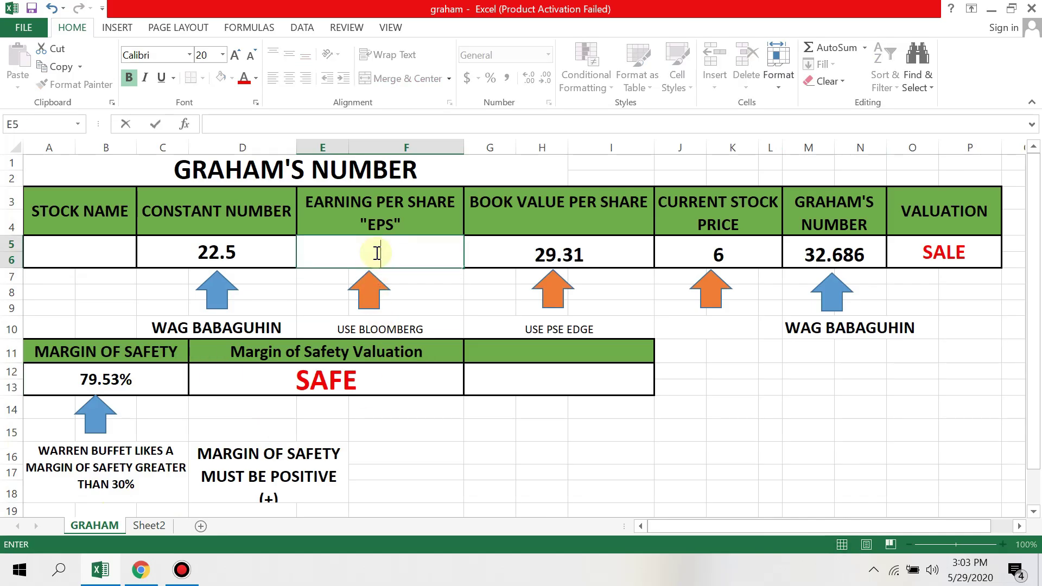
{"action": "left_click", "coordinate": [575, 256]}
{"action": "key", "text": "BackSpace"}
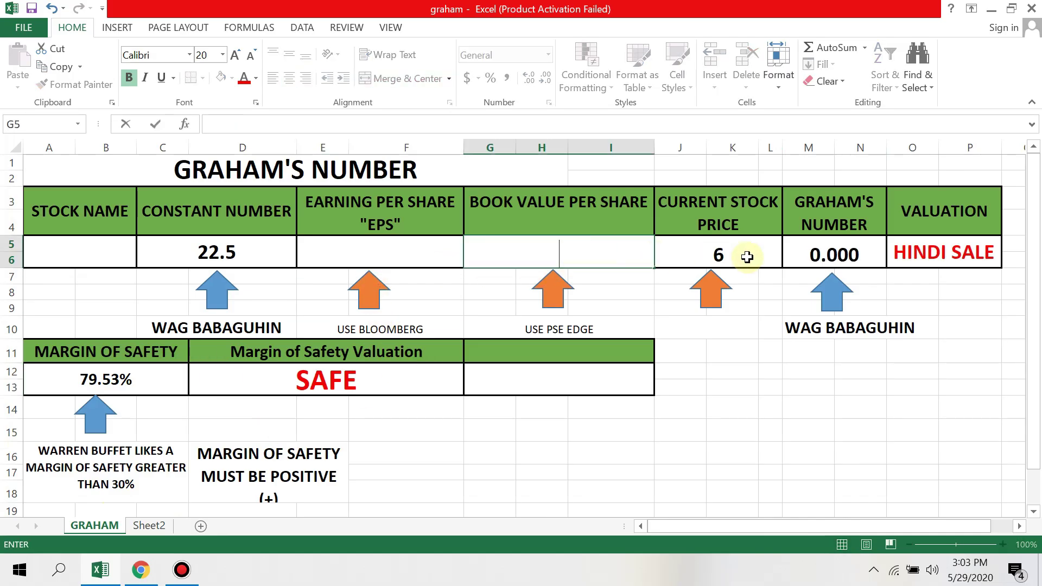
{"action": "left_click", "coordinate": [747, 257]}
{"action": "key", "text": "BackSpace"}
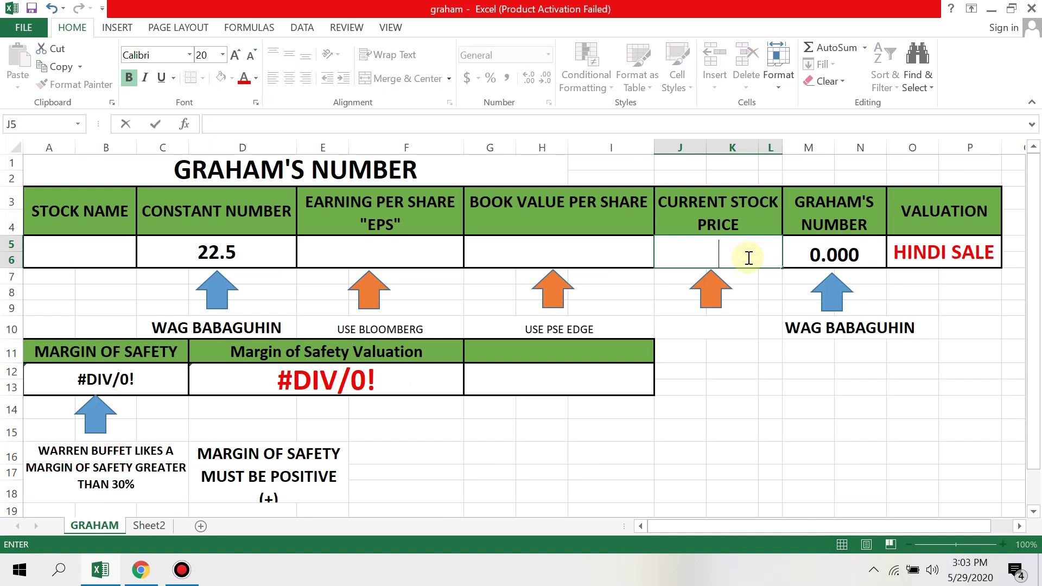
Switch to PSE Edge in Chrome, search for gt and open GT Capital Holdings, Inc.'s company page.
{"action": "key", "text": "alt+Tab"}
{"action": "scroll", "coordinate": [565, 267], "scroll_direction": "up", "scroll_amount": 15}
{"action": "left_click", "coordinate": [695, 114]}
{"action": "type", "text": "gt"}
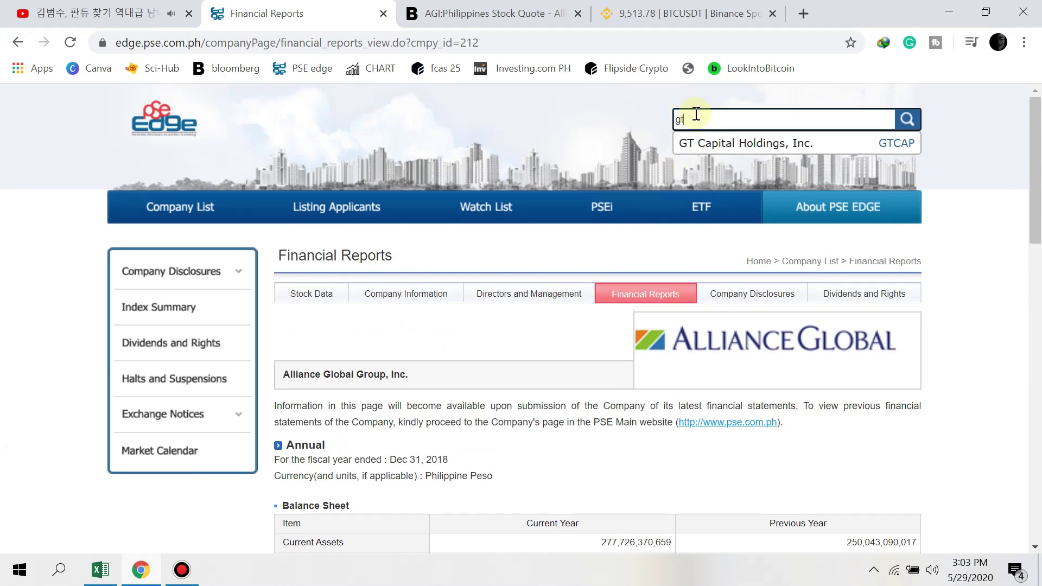
{"action": "left_click", "coordinate": [733, 142]}
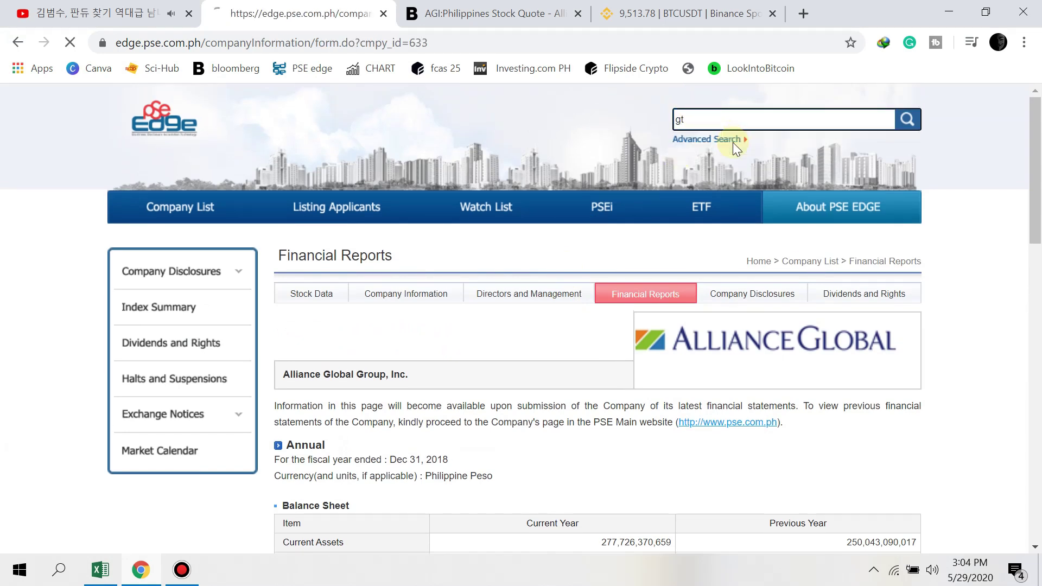
Open Bloomberg's quote page for GT Capital Holdings by changing the ticker in the Alliance Global quote address to gtcap:PM.
{"action": "left_click", "coordinate": [488, 13]}
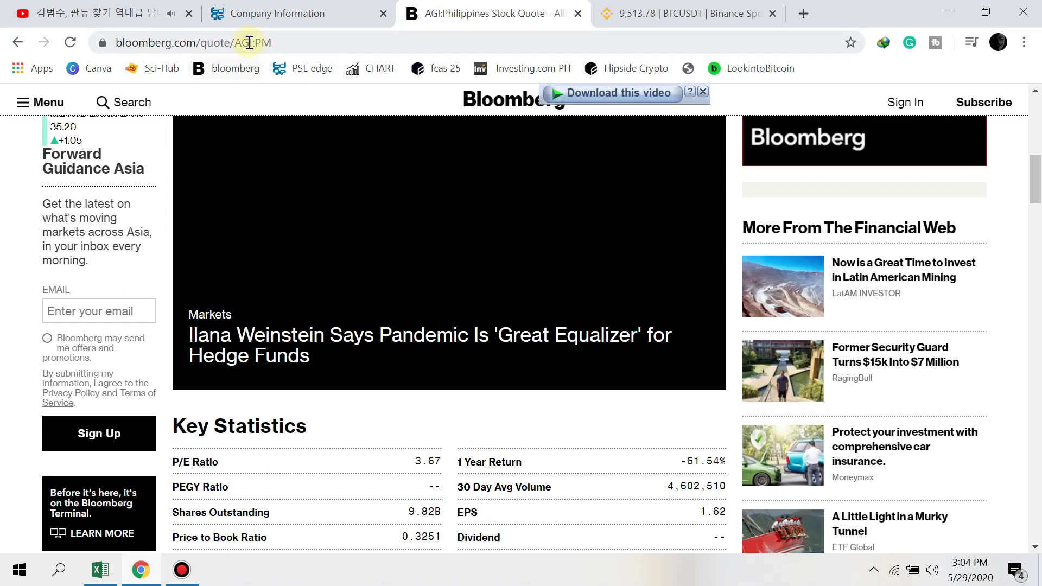
{"action": "left_click", "coordinate": [252, 42]}
{"action": "left_click", "coordinate": [263, 45]}
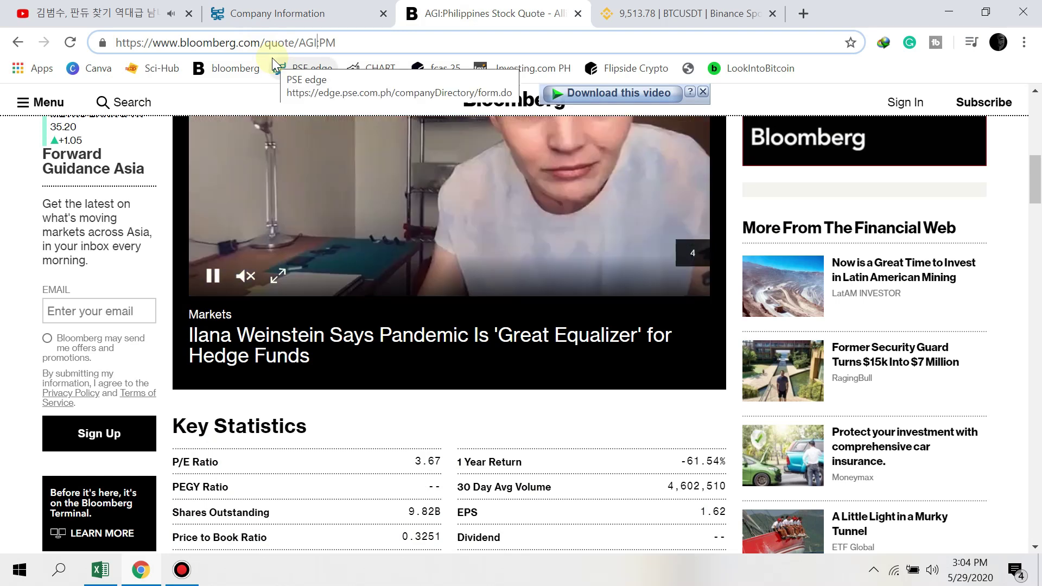
{"action": "key", "text": "BackSpace"}
{"action": "key", "text": "BackSpace"}
{"action": "key", "text": "BackSpace"}
{"action": "type", "text": "gtca"}
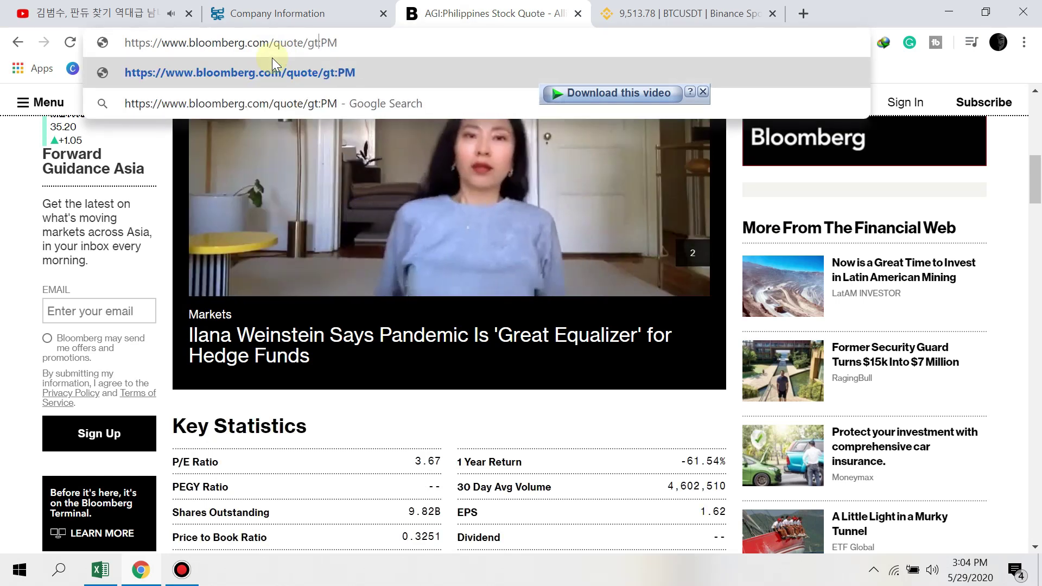
{"action": "type", "text": "p"}
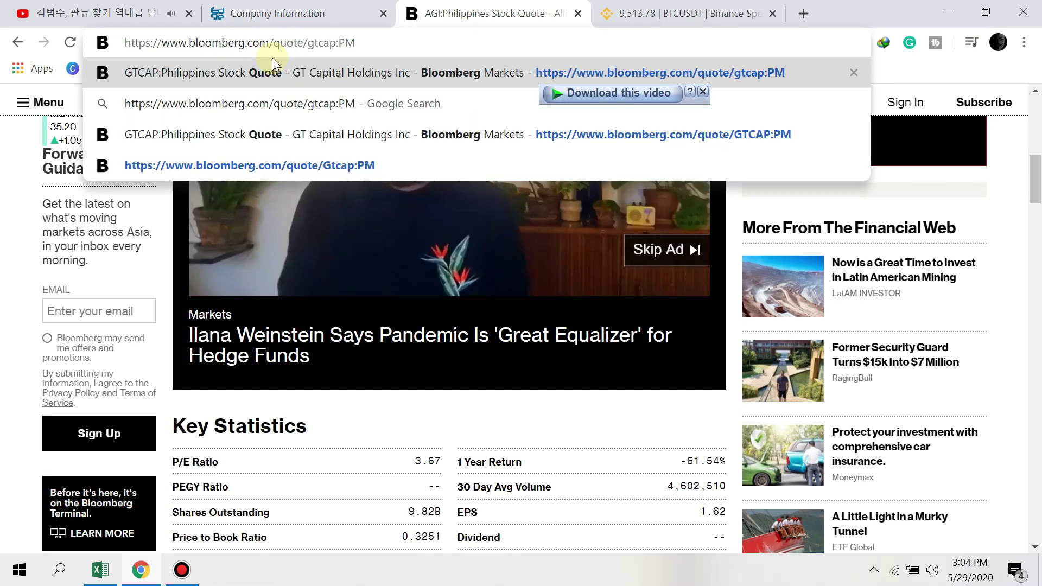
{"action": "key", "text": "Return"}
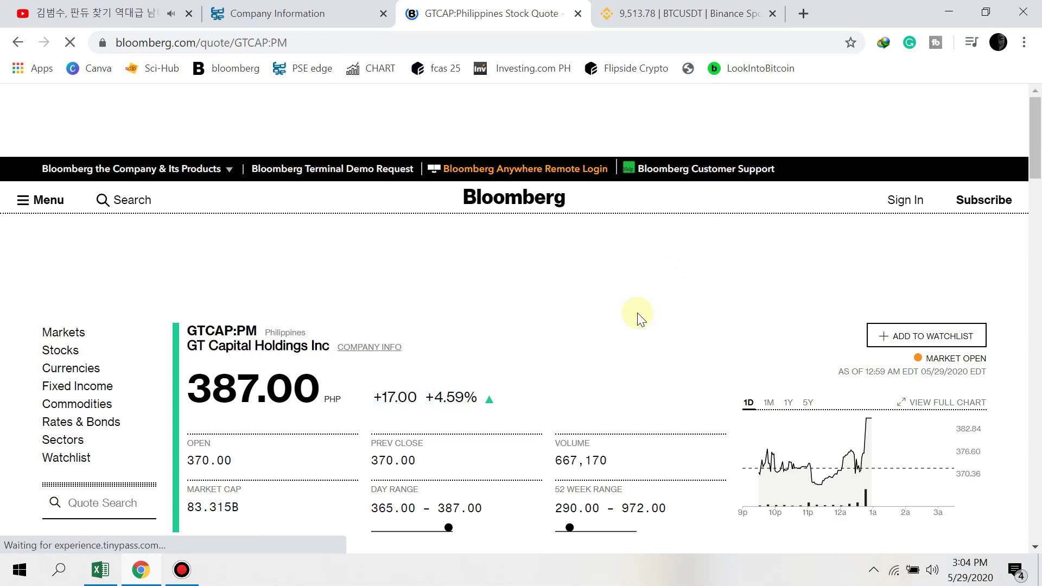
Look up GT Capital's current stock price on Bloomberg and enter 387 in J5 of the Excel workbook.
{"action": "scroll", "coordinate": [637, 317], "scroll_direction": "down", "scroll_amount": 1}
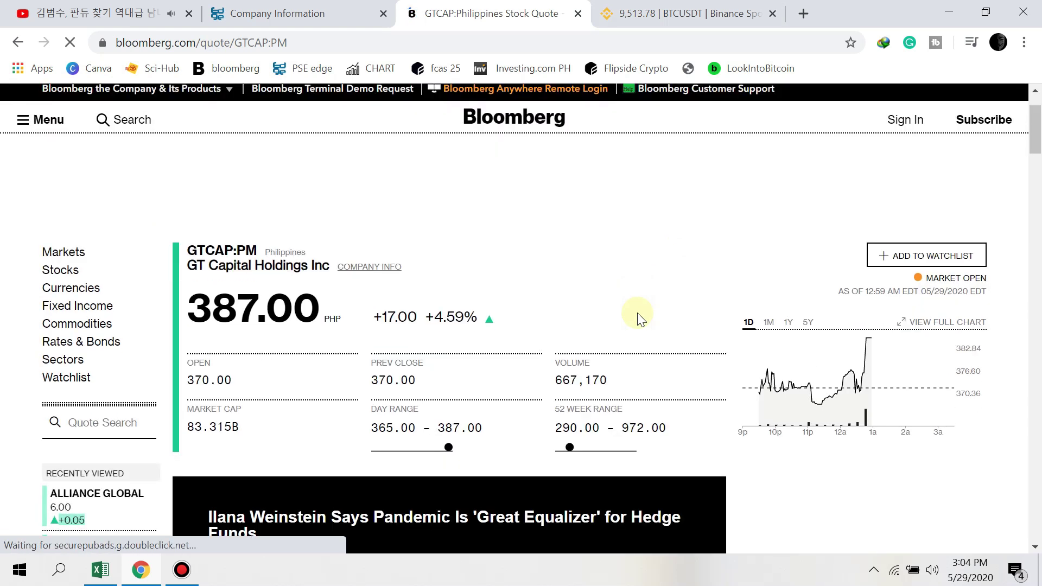
{"action": "scroll", "coordinate": [637, 317], "scroll_direction": "up", "scroll_amount": 1}
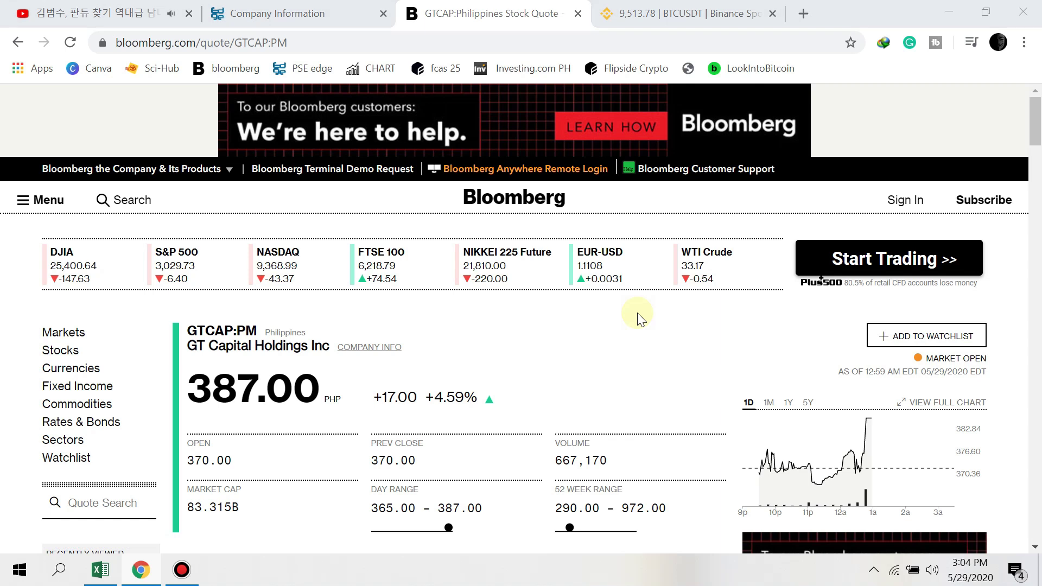
{"action": "key", "text": "alt+Tab"}
{"action": "double_click", "coordinate": [711, 251]}
{"action": "key", "text": "alt+Tab"}
{"action": "left_click", "coordinate": [713, 255]}
{"action": "key", "text": "alt+Tab"}
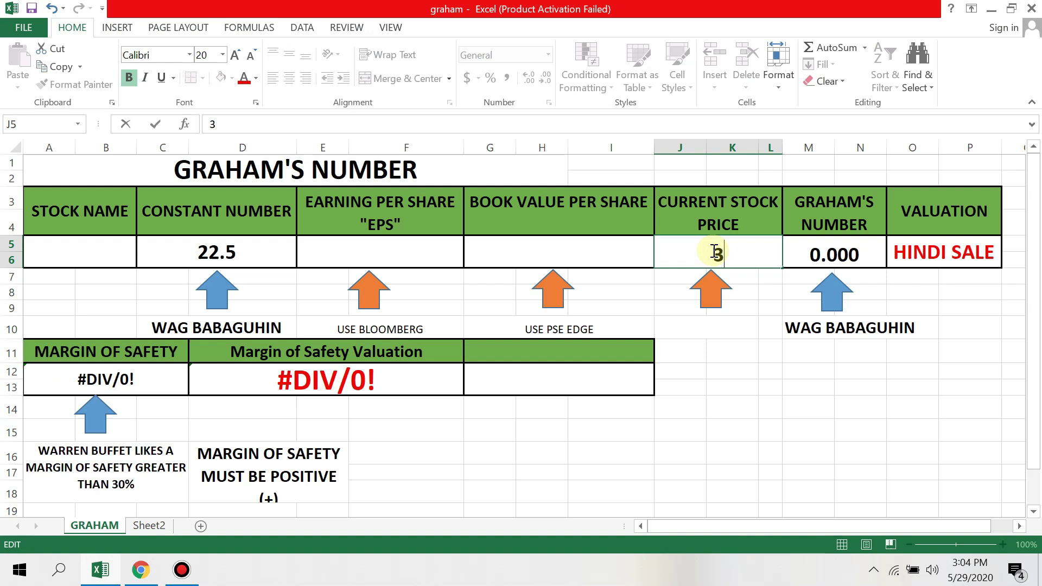
Look up GT Capital's EPS in Bloomberg's key statistics and enter 67.18 in E5 of the Excel workbook.
{"action": "left_click", "coordinate": [400, 248]}
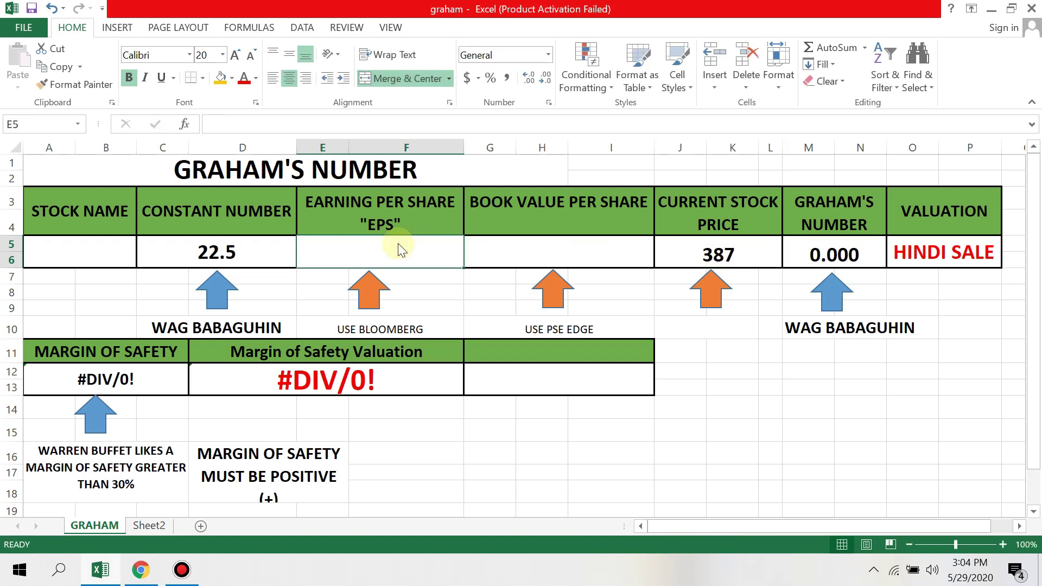
{"action": "key", "text": "alt+Tab"}
{"action": "scroll", "coordinate": [398, 247], "scroll_direction": "down", "scroll_amount": 7}
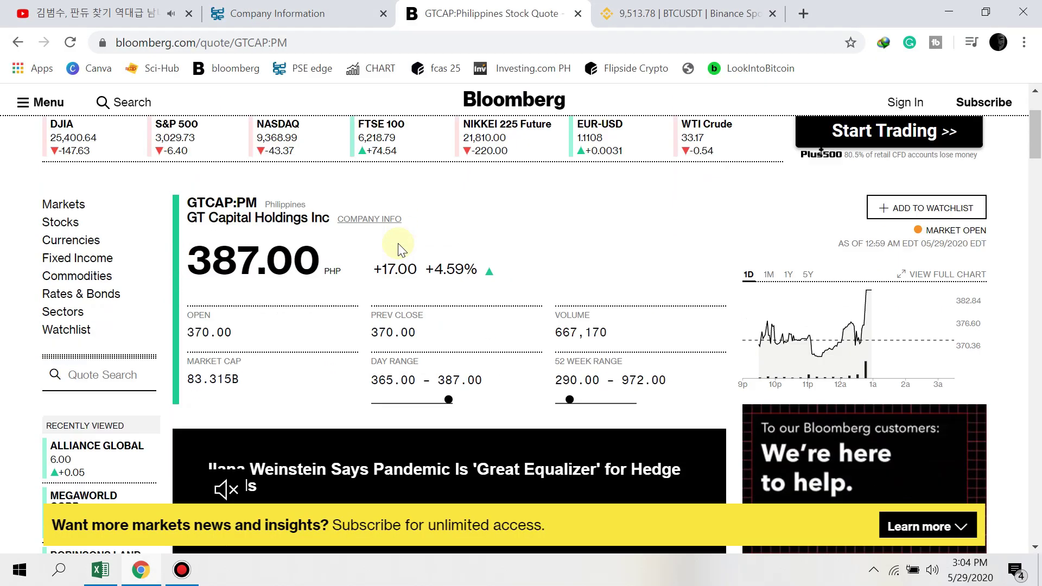
{"action": "scroll", "coordinate": [398, 243], "scroll_direction": "down", "scroll_amount": 6}
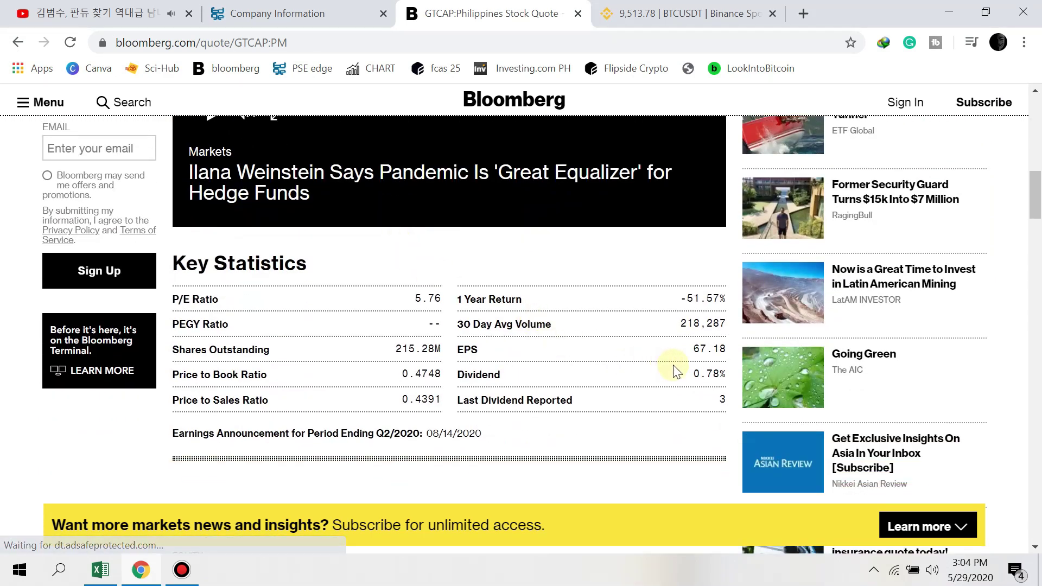
{"action": "key", "text": "alt+Tab"}
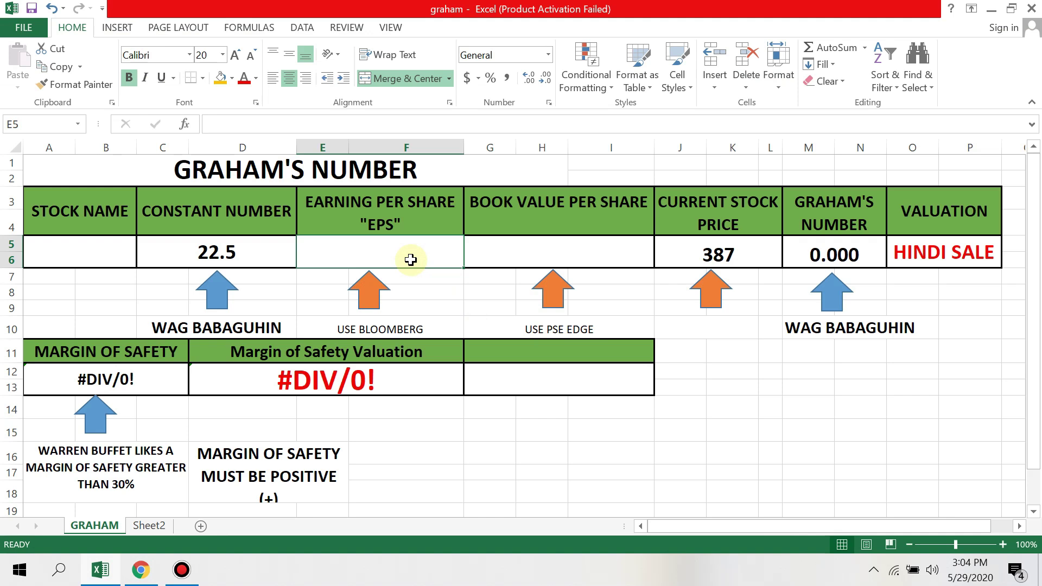
{"action": "type", "text": "67.18"}
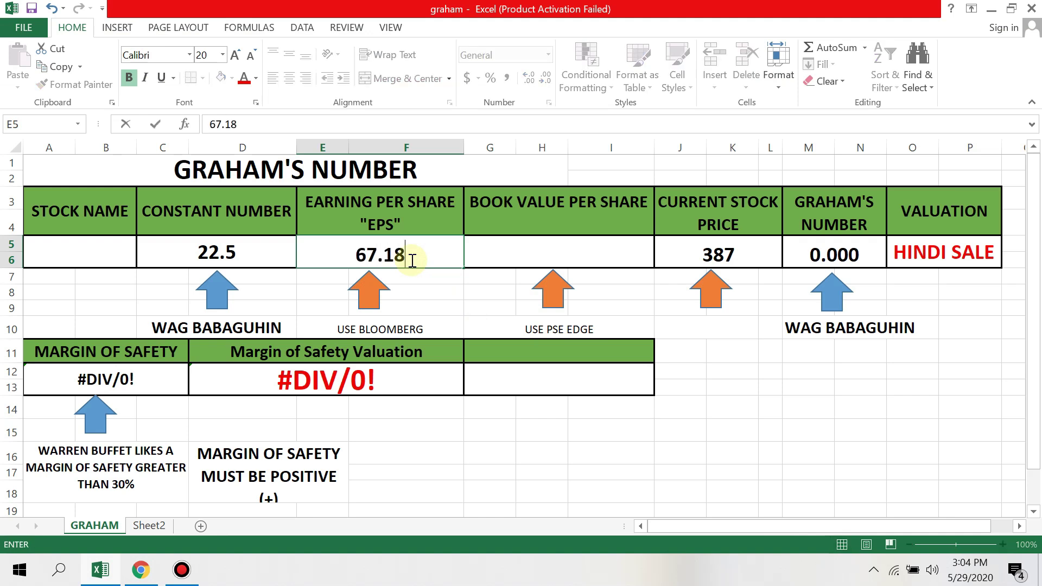
Look up GT Capital's quarterly book value per share in its PSE Edge financial reports and enter 760.14 in G5 of the workbook.
{"action": "left_click", "coordinate": [542, 251]}
{"action": "key", "text": "alt+Tab"}
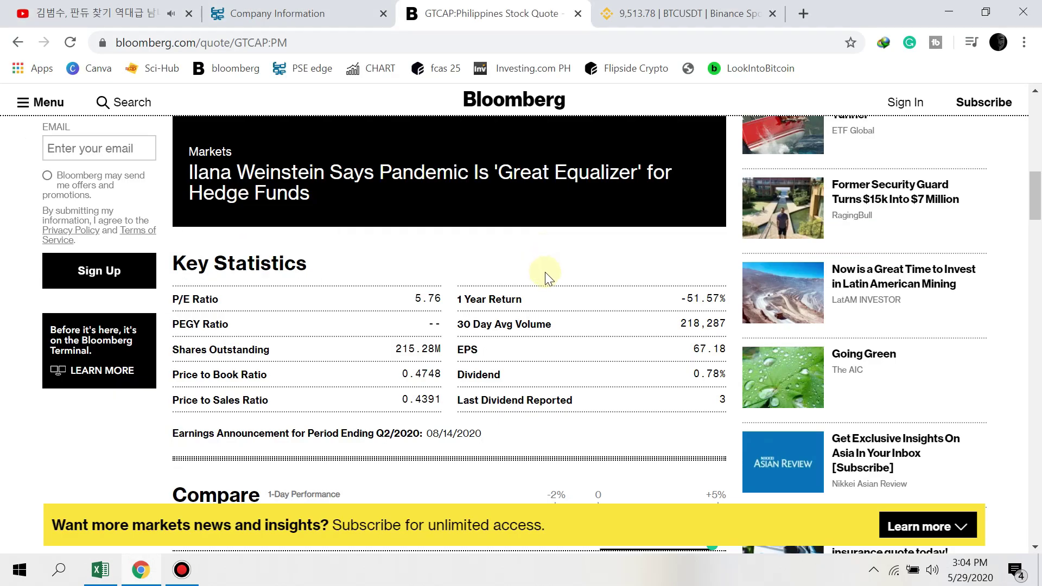
{"action": "left_click", "coordinate": [322, 14]}
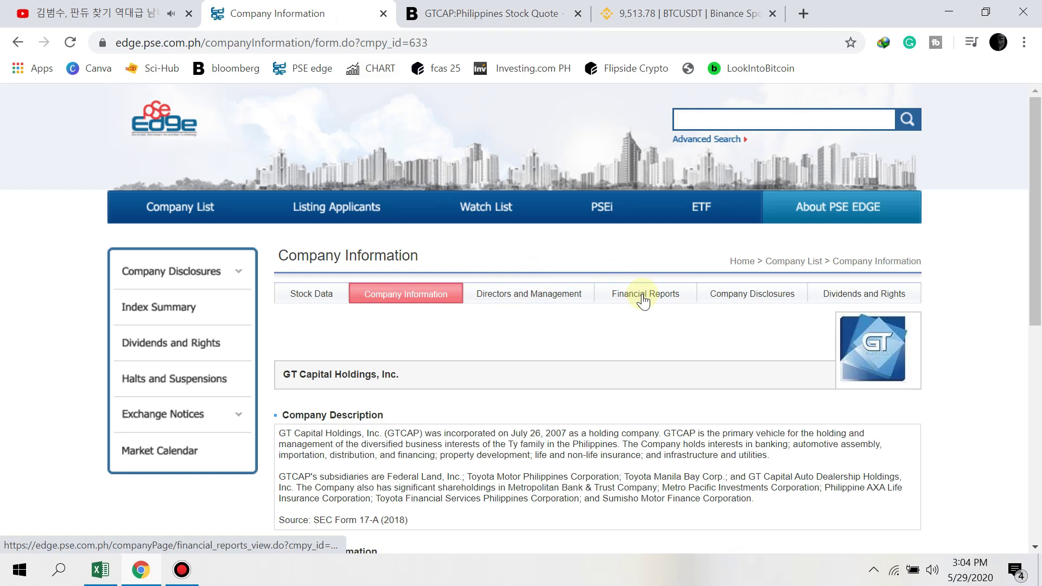
{"action": "left_click", "coordinate": [671, 292]}
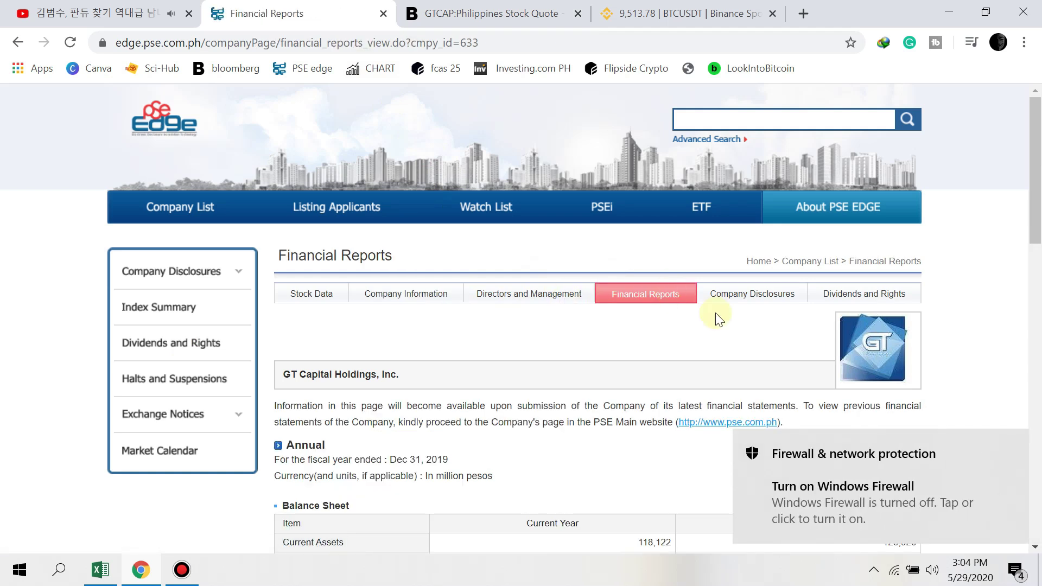
{"action": "left_click", "coordinate": [1017, 446]}
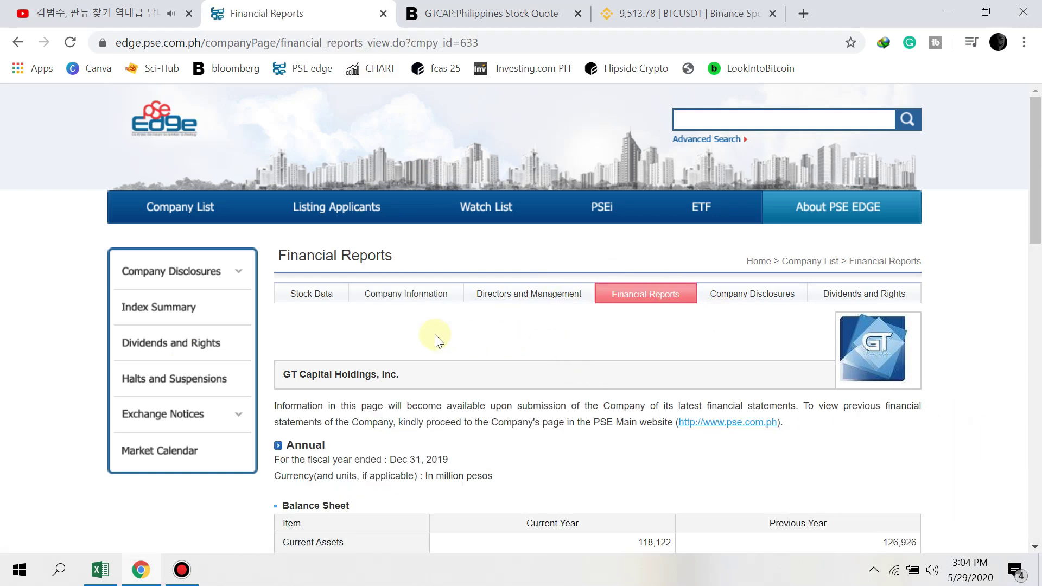
{"action": "scroll", "coordinate": [444, 356], "scroll_direction": "down", "scroll_amount": 10}
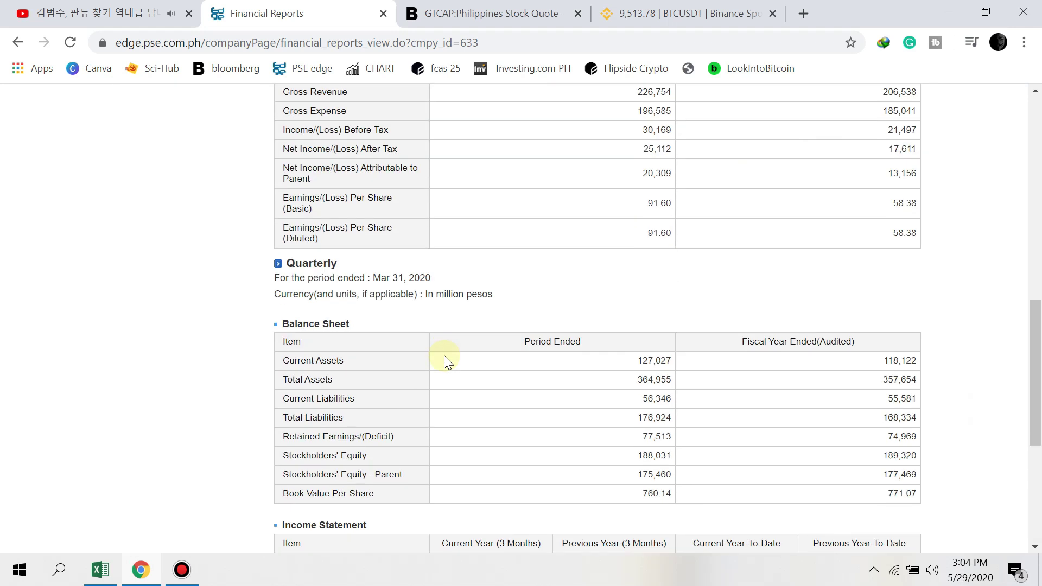
{"action": "scroll", "coordinate": [444, 356], "scroll_direction": "down", "scroll_amount": 5}
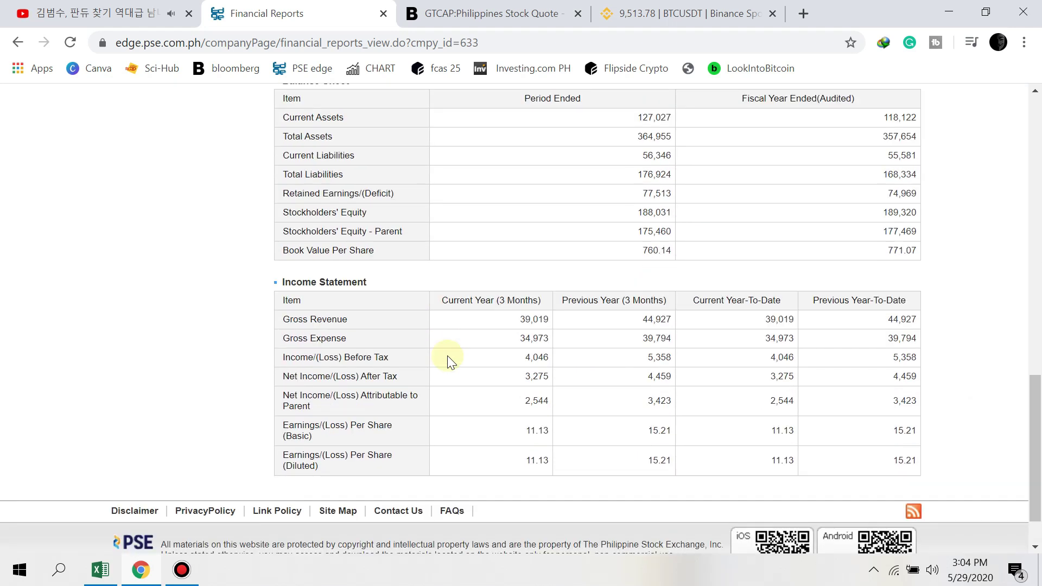
{"action": "key", "text": "alt+Tab"}
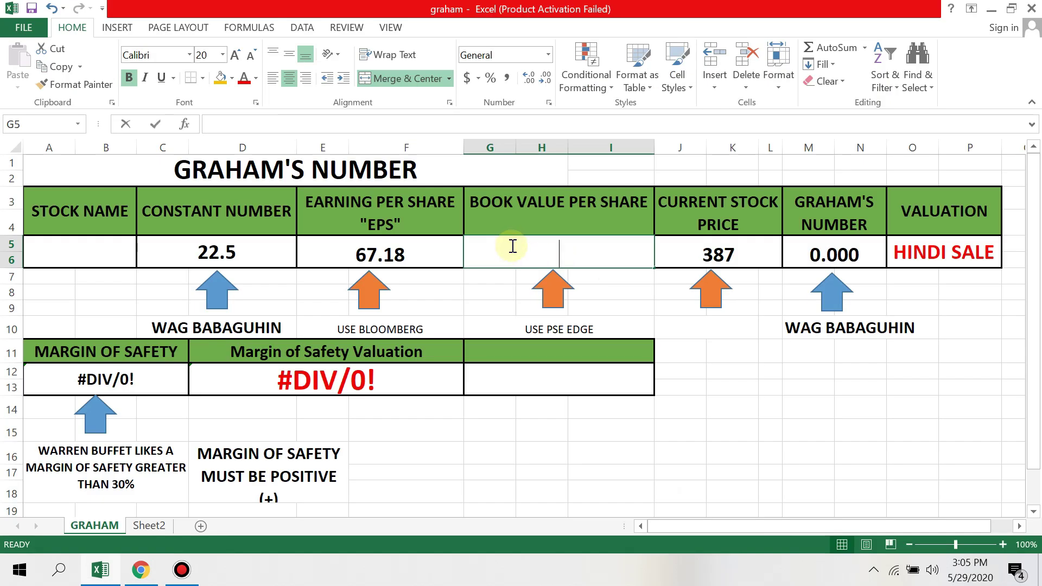
{"action": "type", "text": "760.1"}
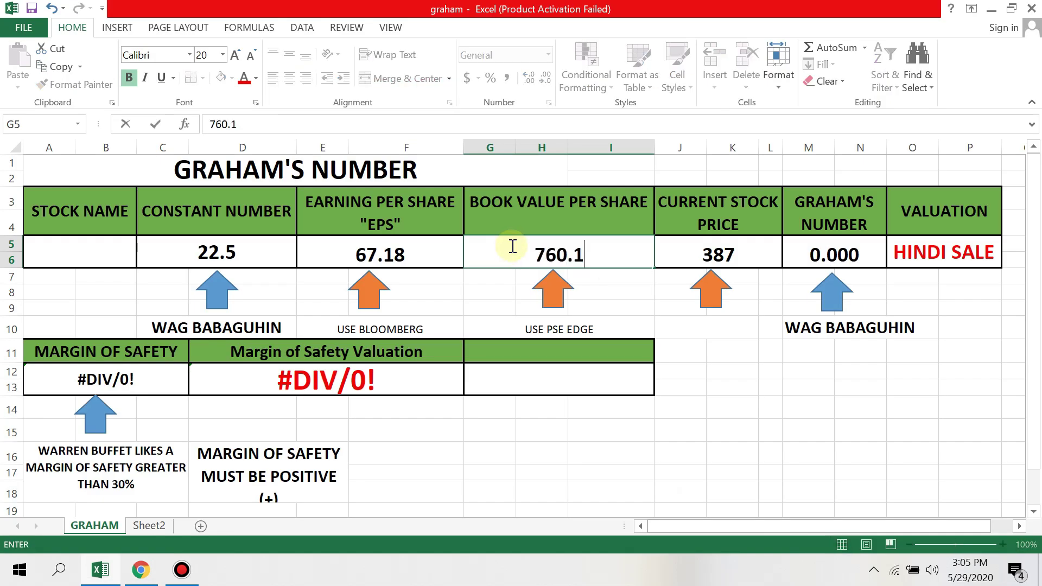
{"action": "type", "text": "4"}
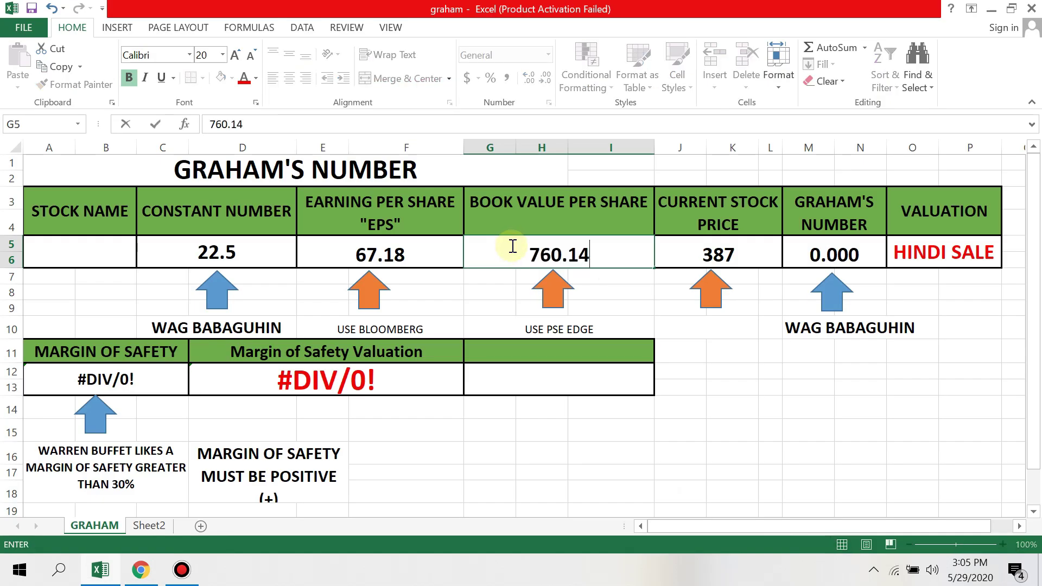
{"action": "left_click", "coordinate": [645, 431]}
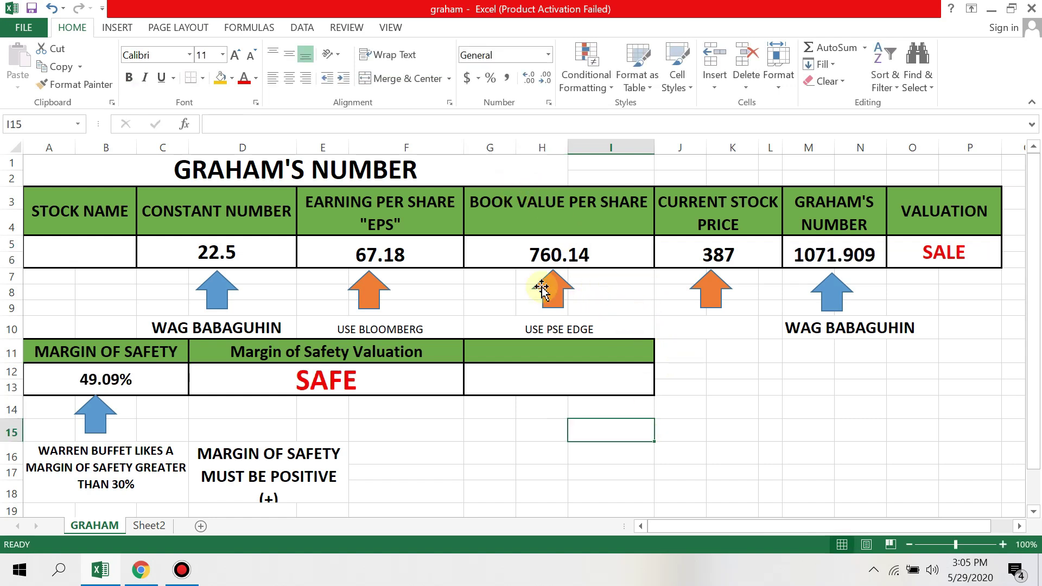
Review GT Capital's book value, stock price, Graham's number, valuation, margin of safety and margin of safety valuation cells.
{"action": "left_click", "coordinate": [584, 254]}
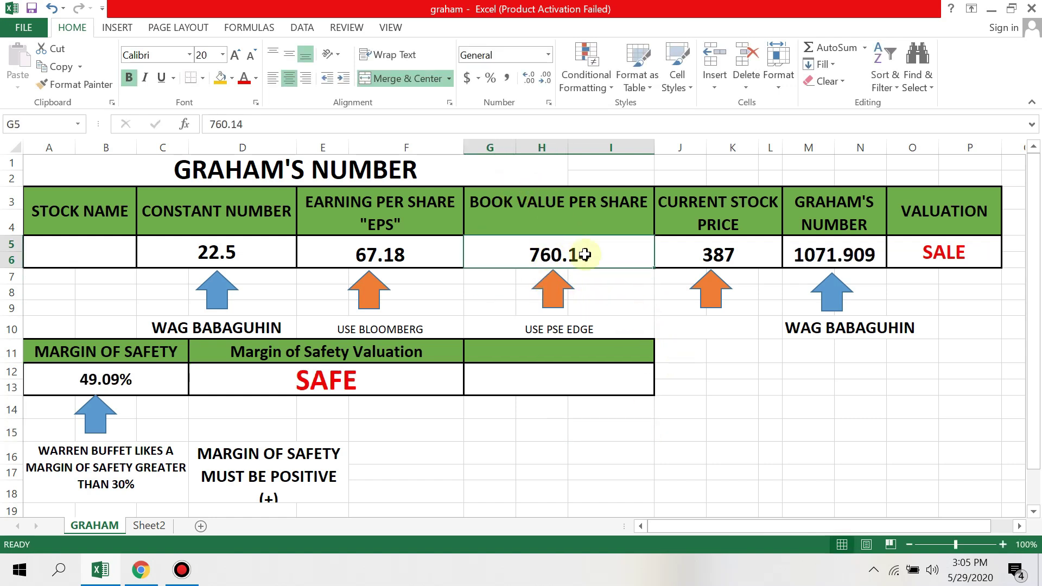
{"action": "left_click", "coordinate": [710, 255]}
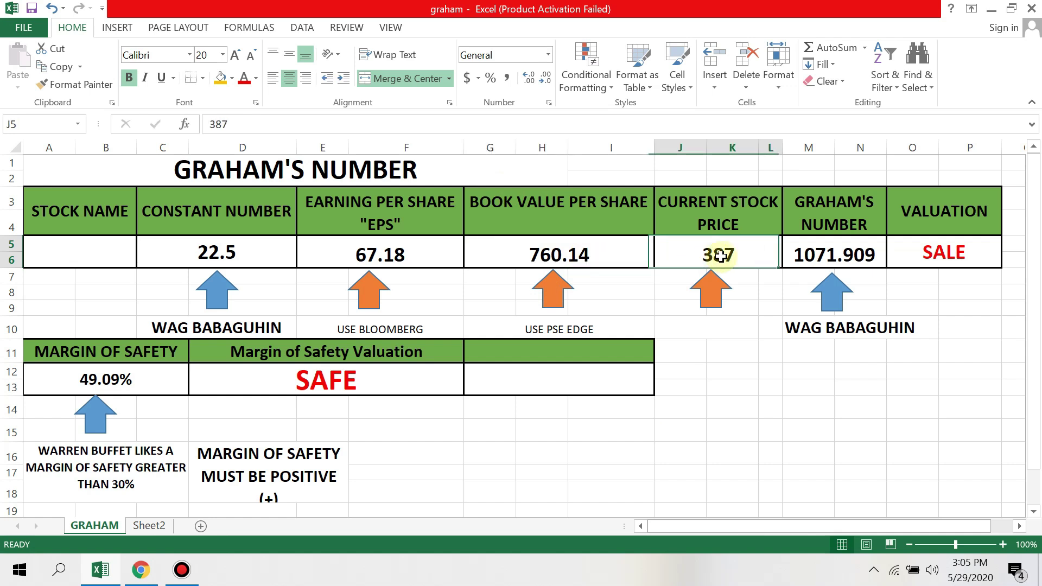
{"action": "left_click", "coordinate": [849, 256]}
{"action": "left_click", "coordinate": [939, 256]}
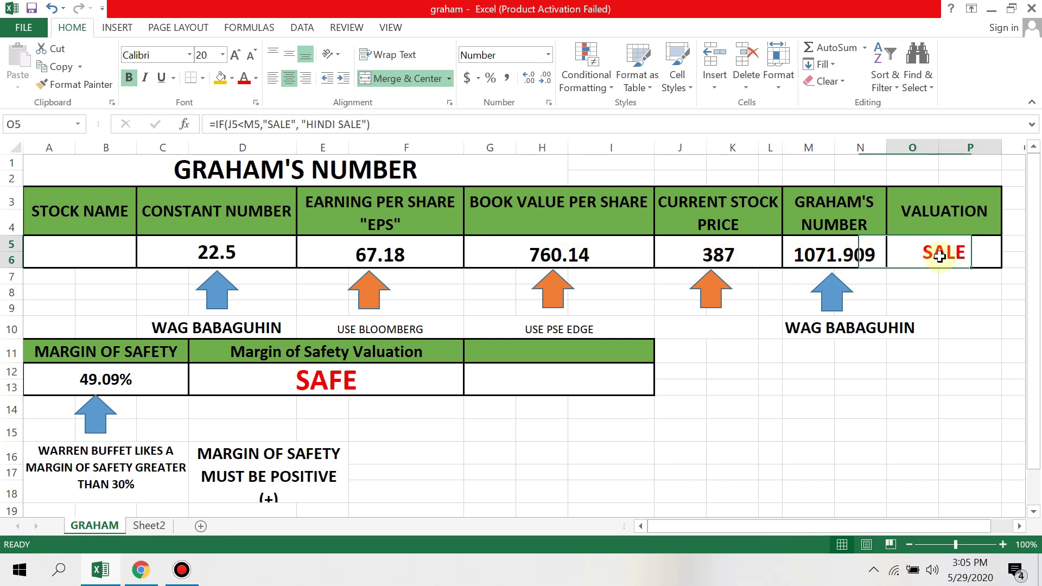
{"action": "left_click", "coordinate": [97, 379]}
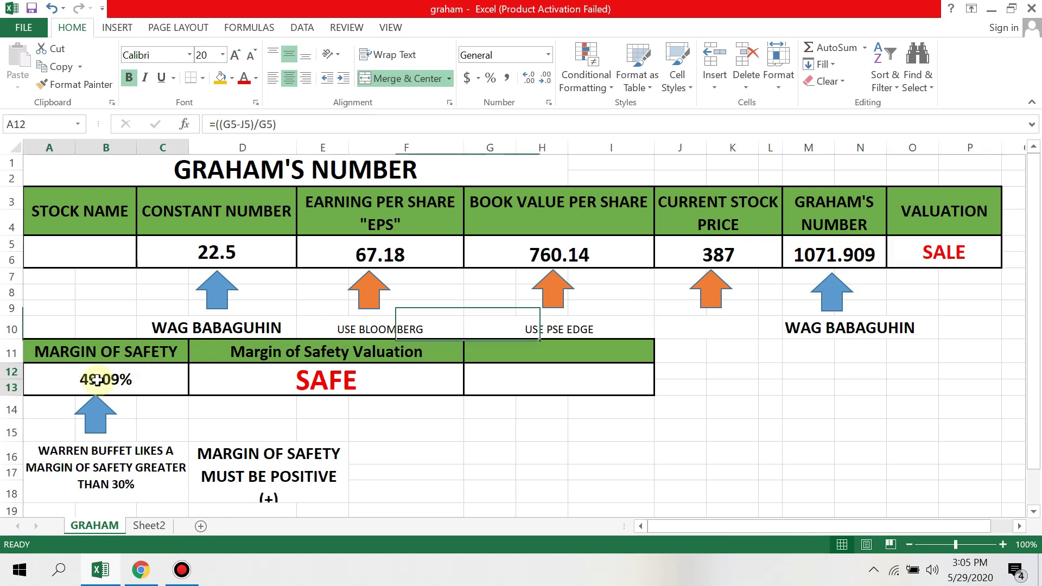
{"action": "left_click", "coordinate": [322, 380]}
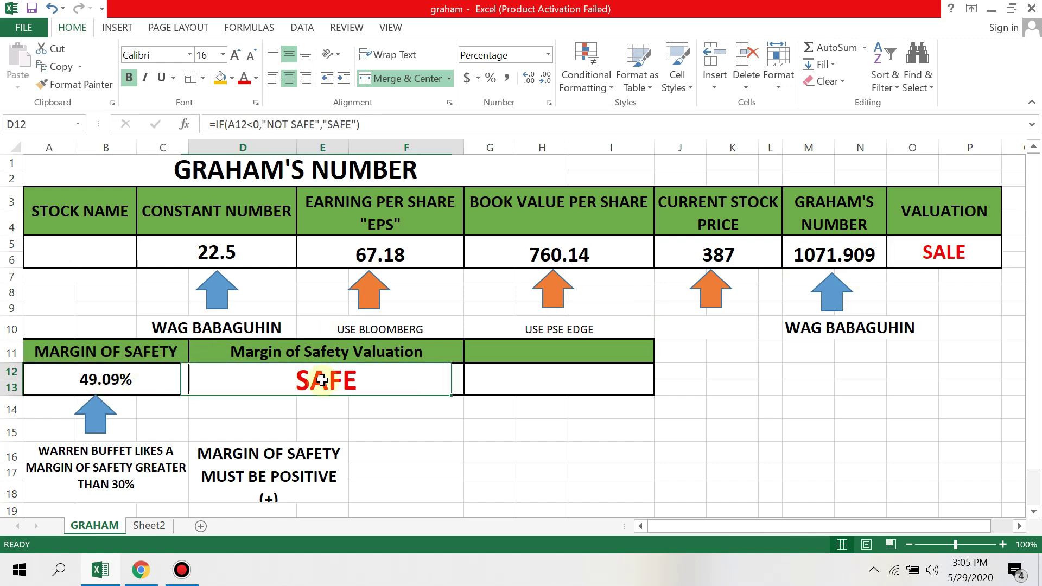